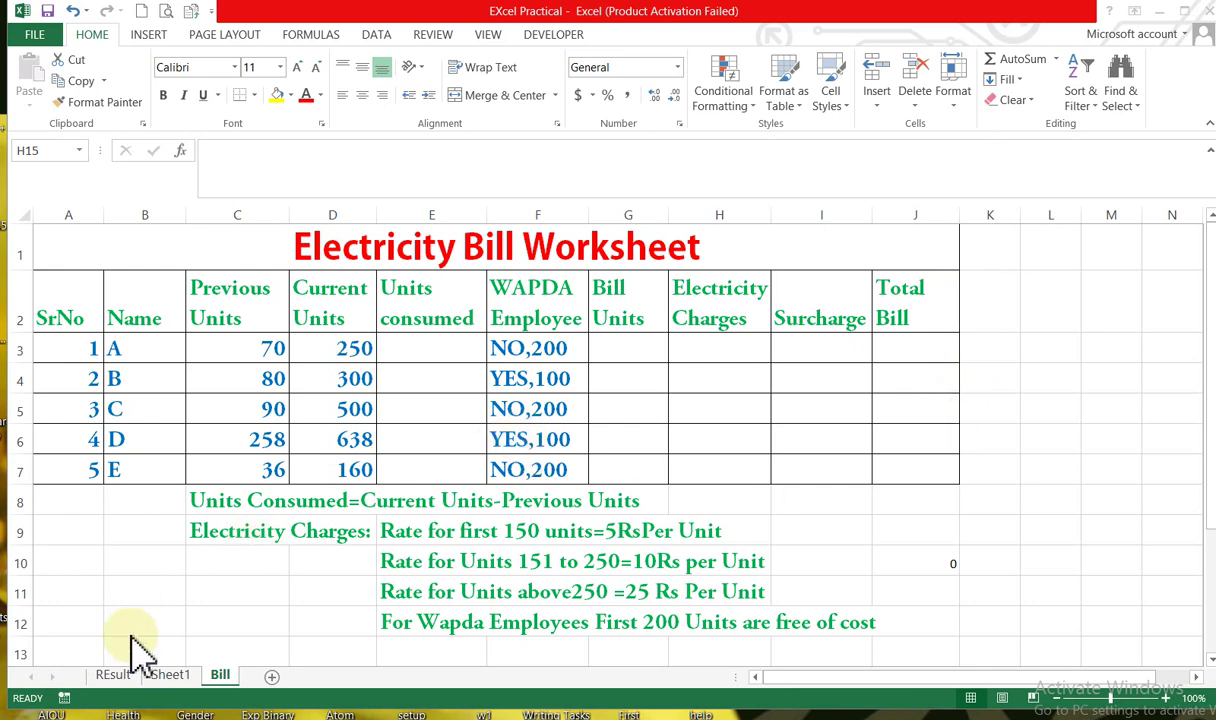
# View the REsult sheet, and return to the Bill sheet to review its header row and title
pyautogui.click(105, 678)
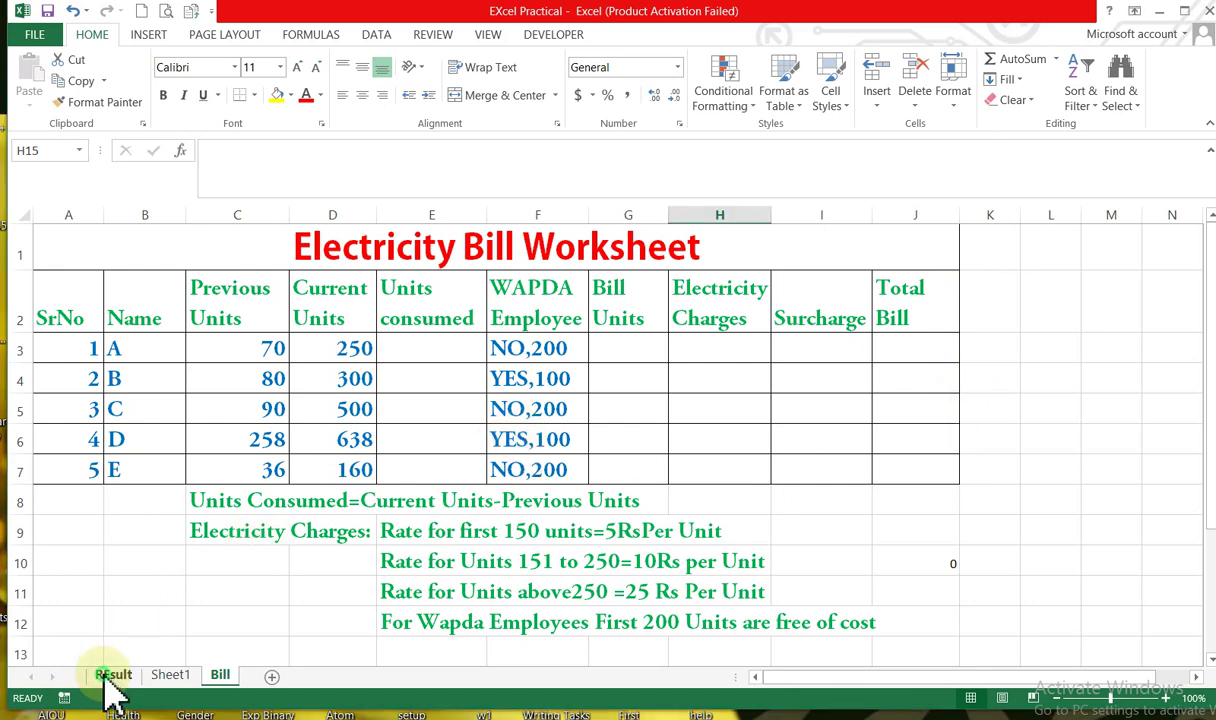
pyautogui.click(113, 678)
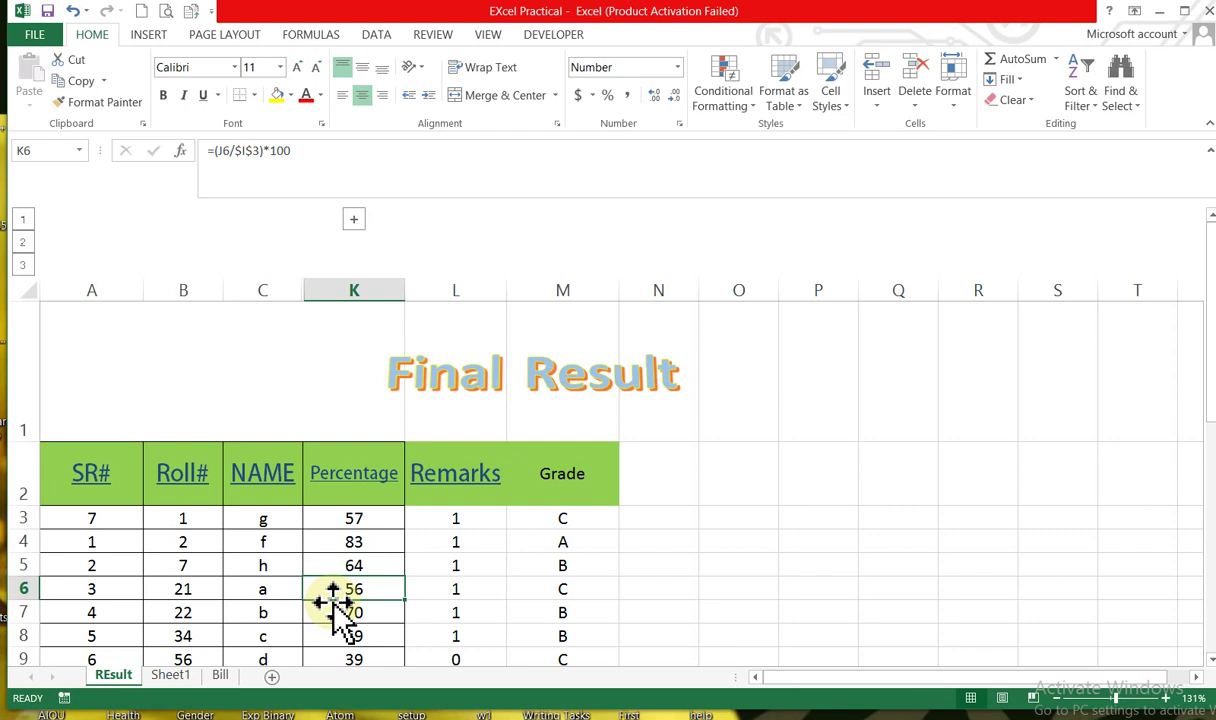
pyautogui.click(222, 680)
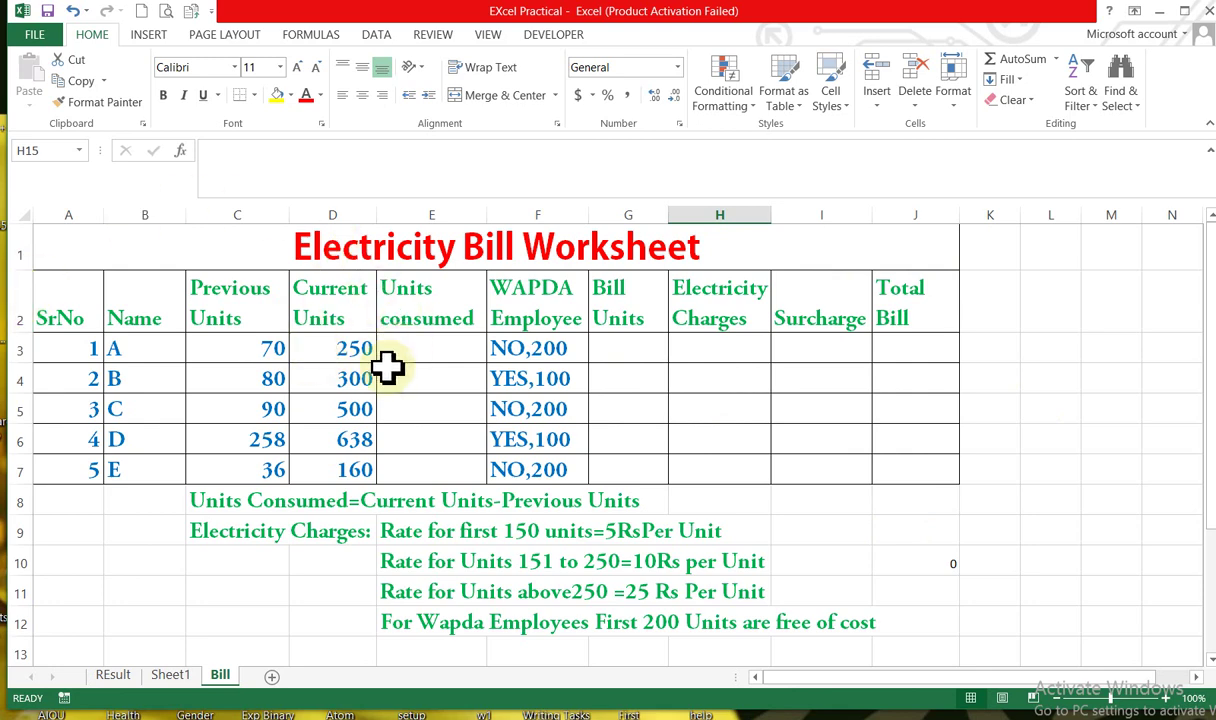
pyautogui.click(15, 306)
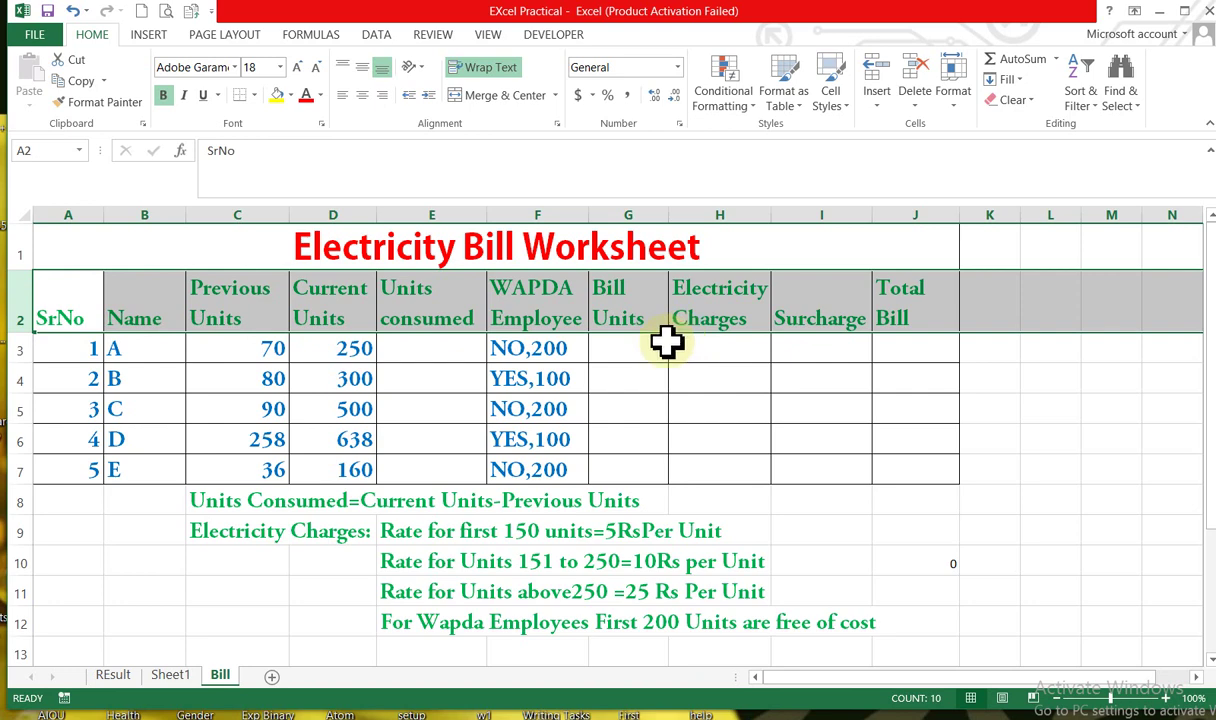
pyautogui.click(665, 249)
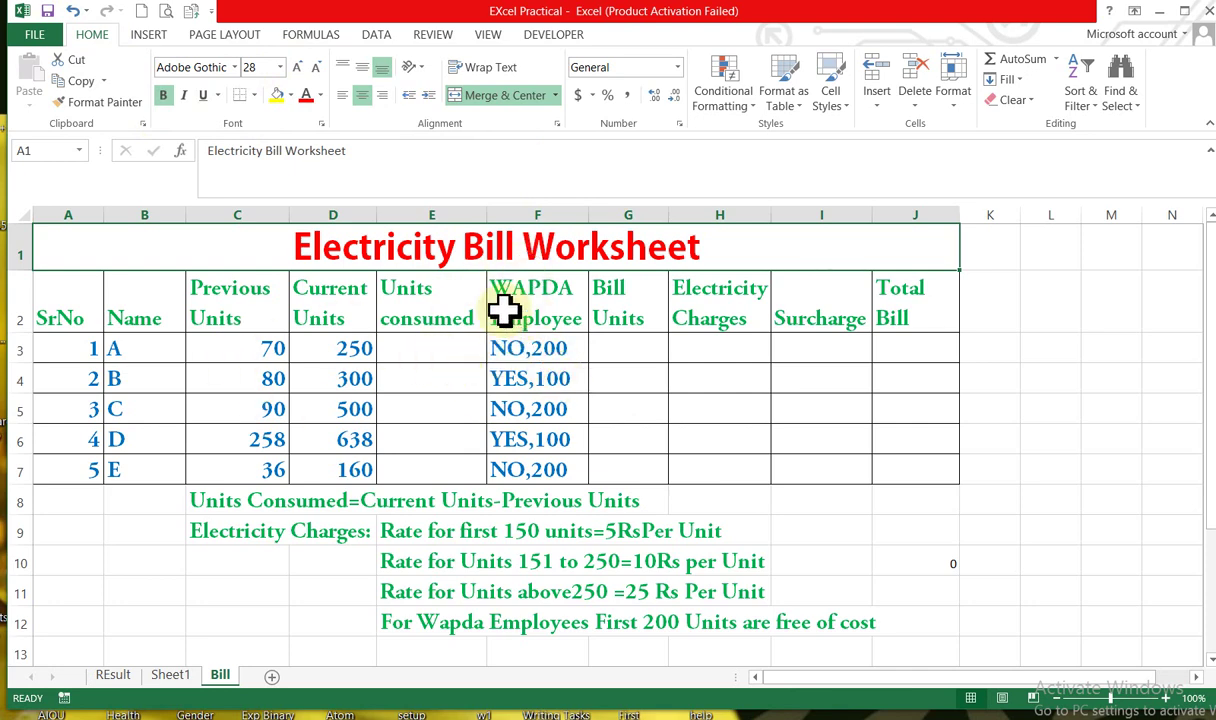
# Try filling the Bill Units column with Flash Fill from 200 in G3, and clear G3:G7
pyautogui.click(378, 36)
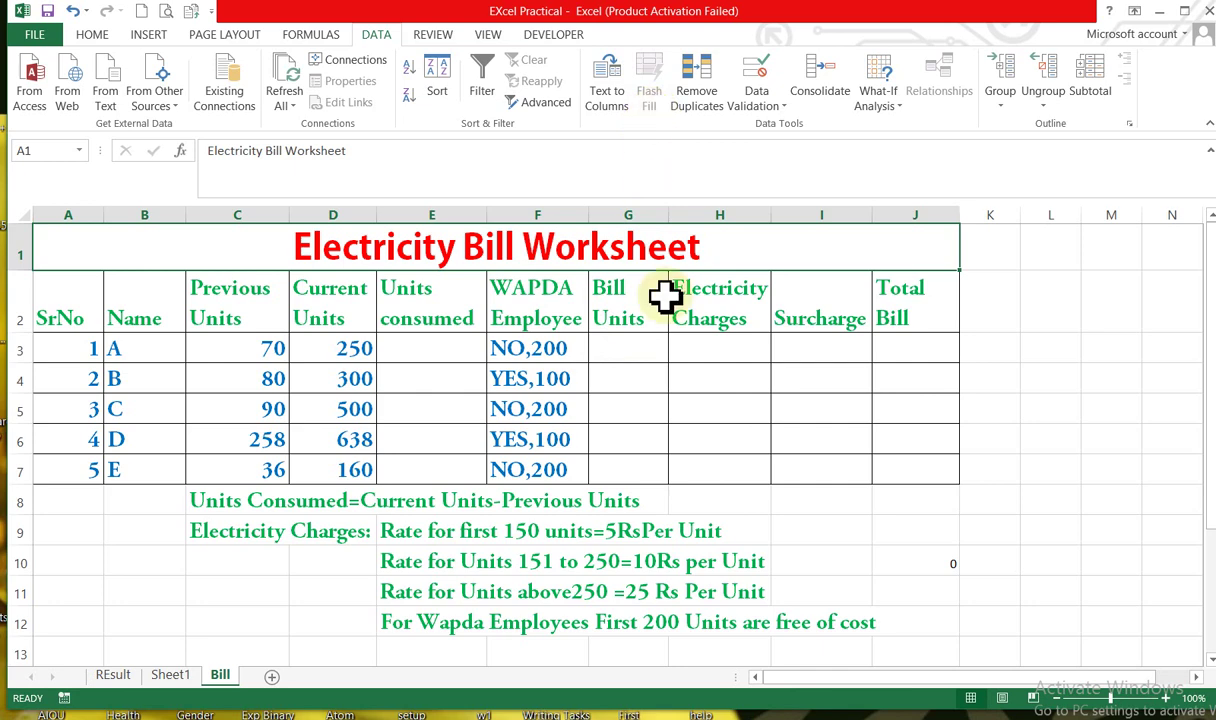
pyautogui.moveTo(500, 340); pyautogui.dragTo(541, 475)
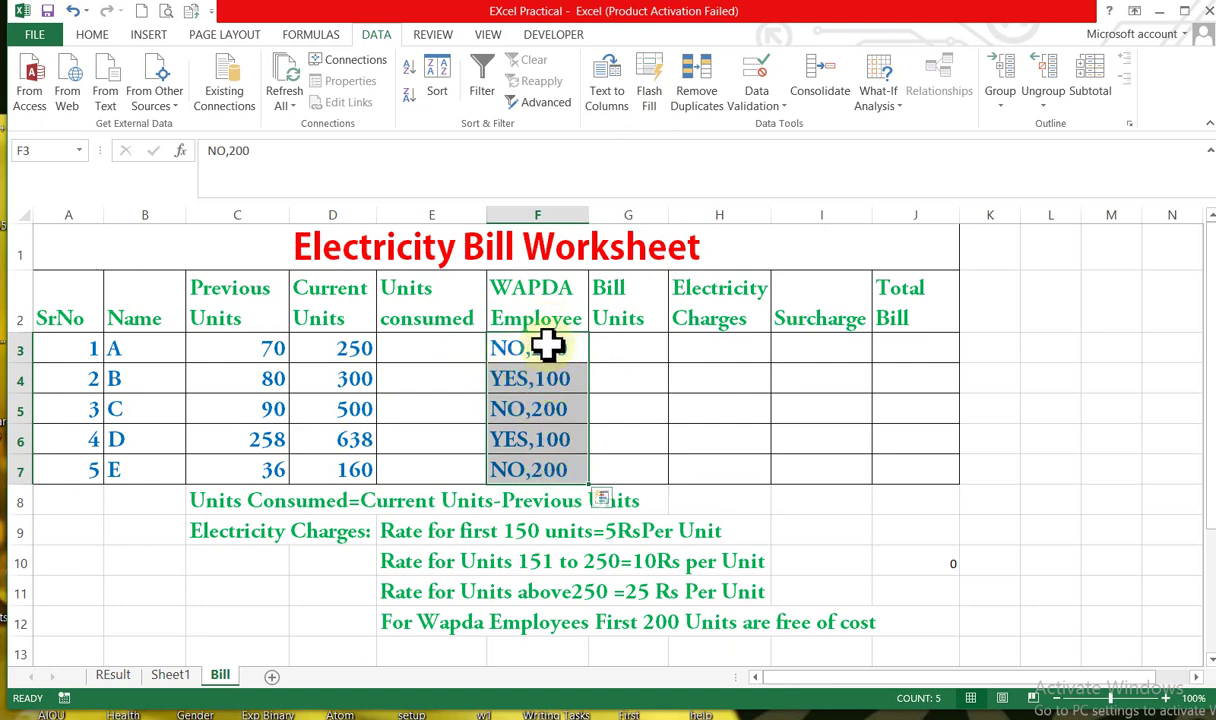
pyautogui.click(630, 345)
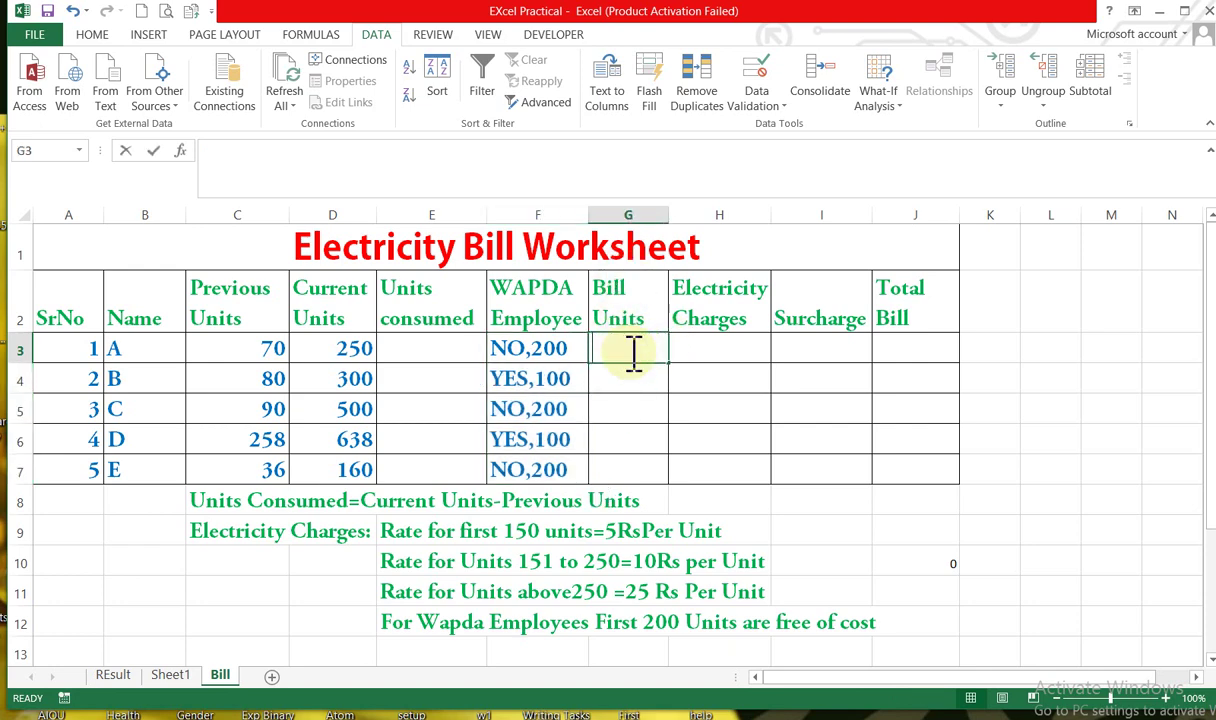
pyautogui.write('200')
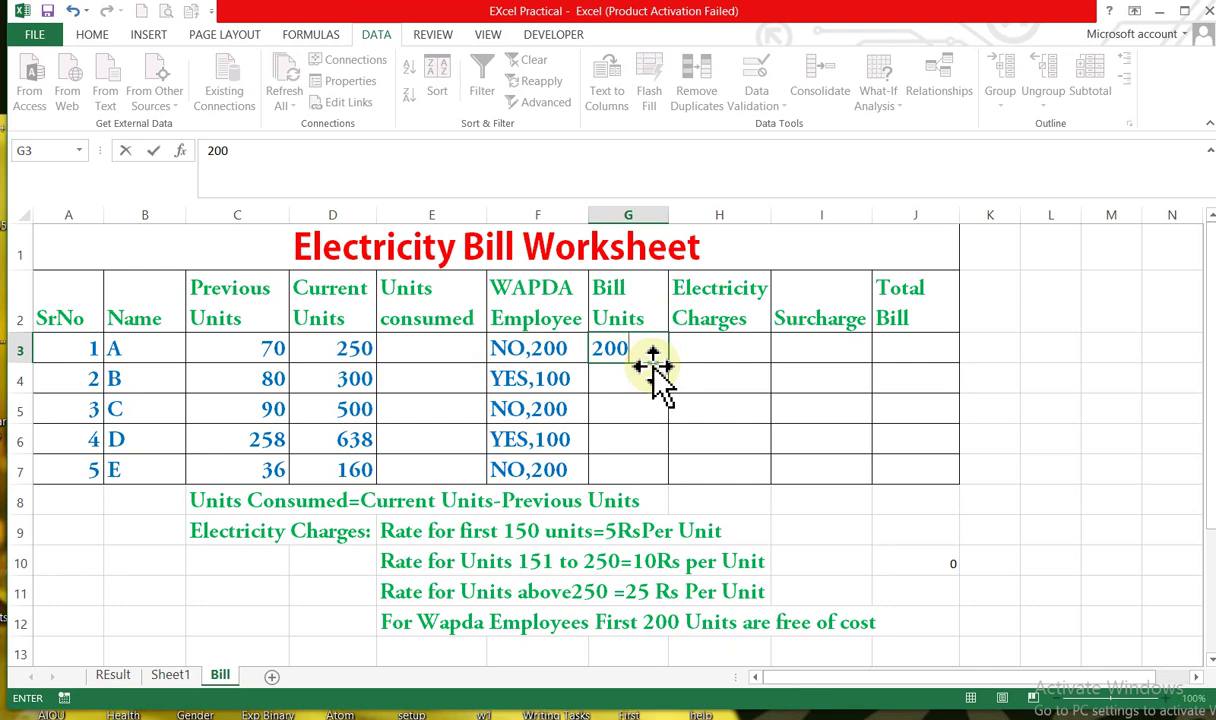
pyautogui.press('Return')
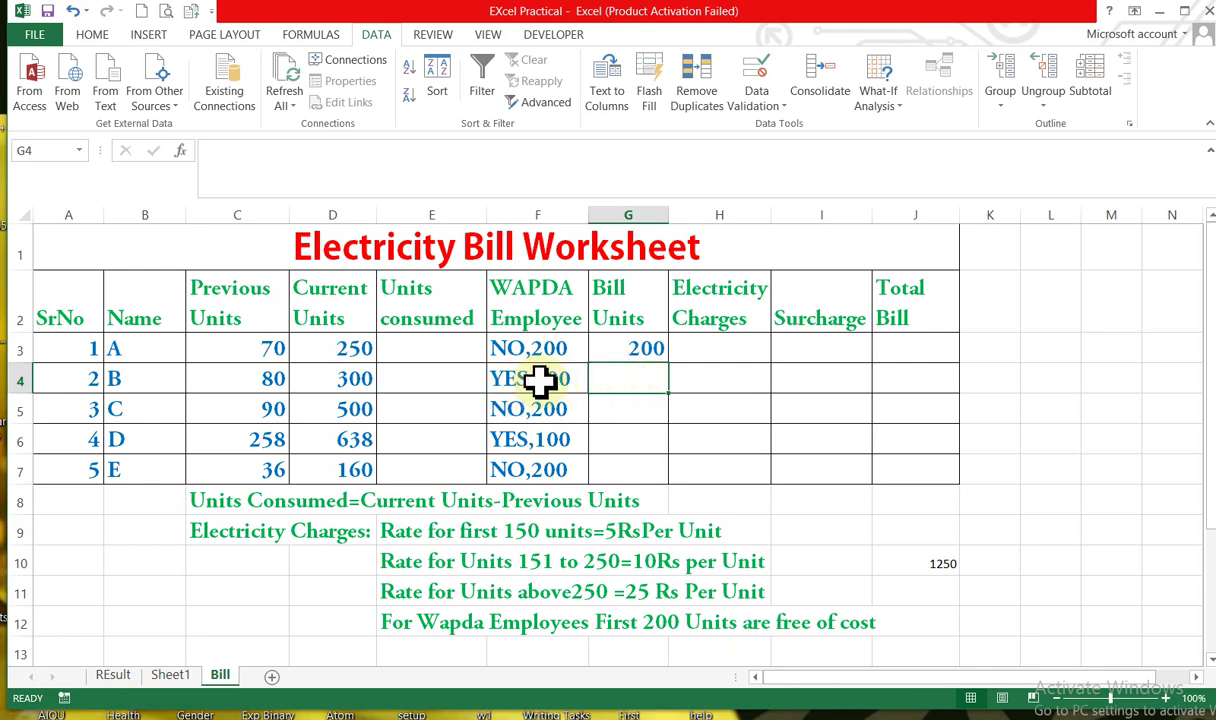
pyautogui.click(655, 100)
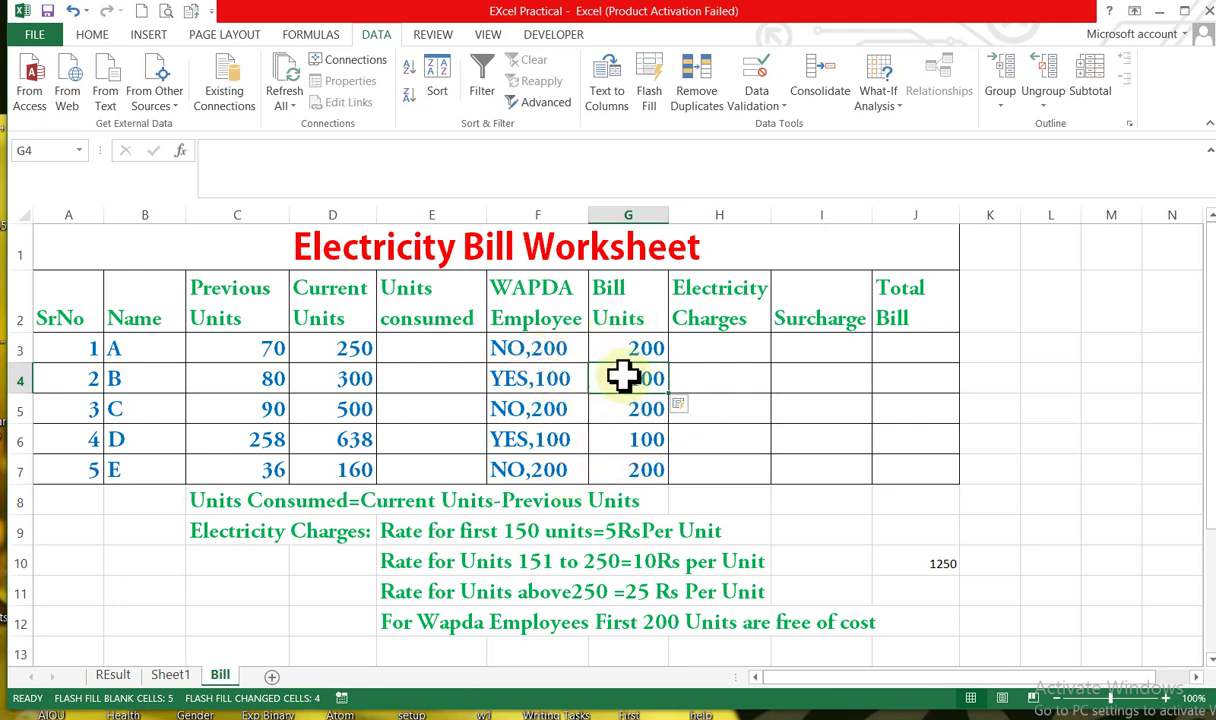
pyautogui.moveTo(627, 348); pyautogui.dragTo(640, 469)
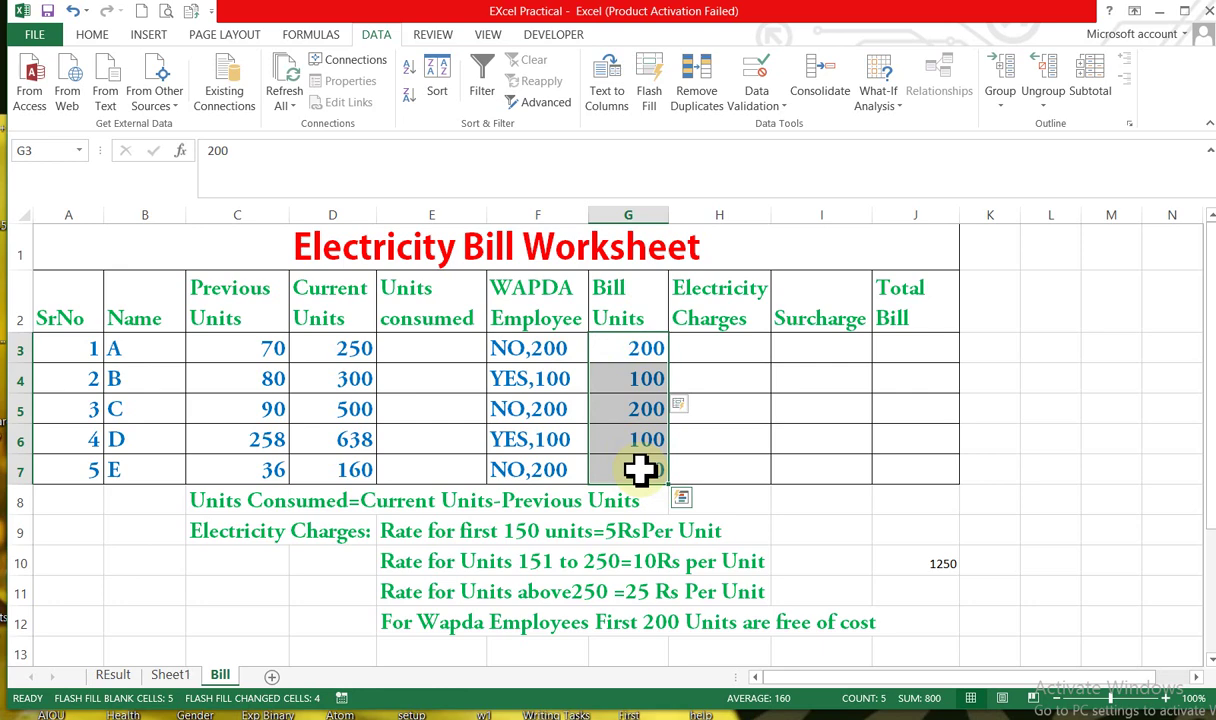
pyautogui.press('Delete')
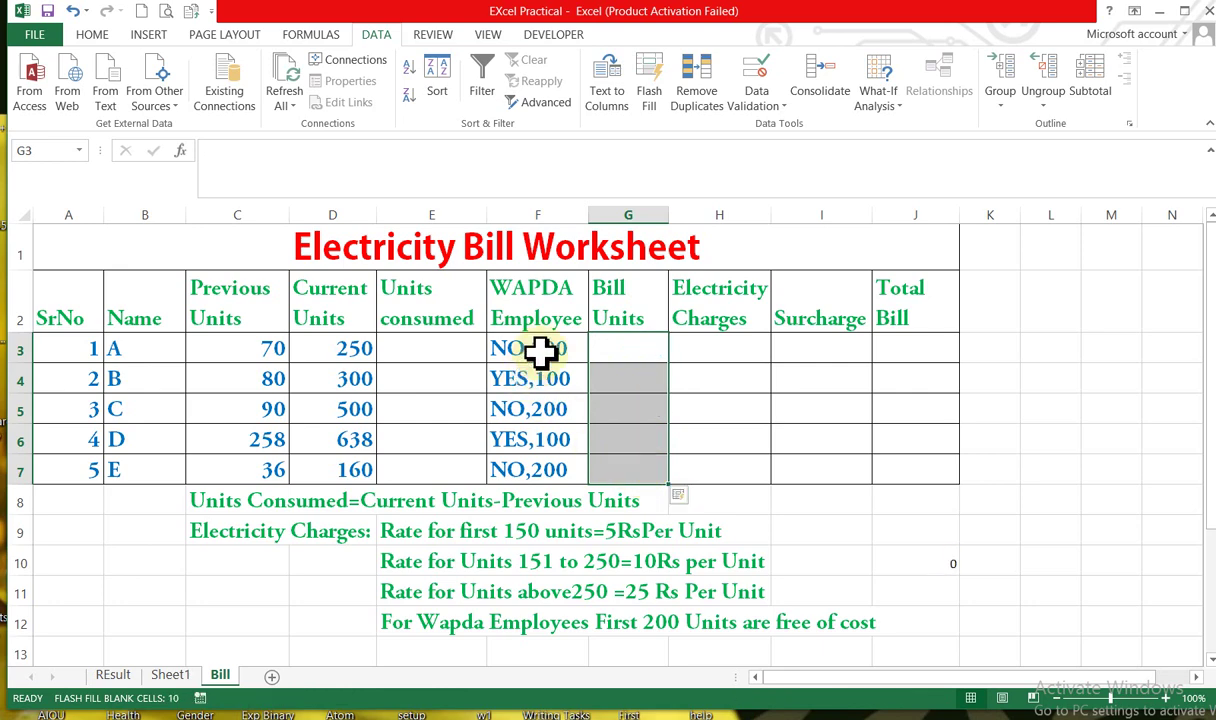
# Shorten the WAPDA Employee entry in F3 to NO by removing the comma and number
pyautogui.click(540, 350)
pyautogui.click(269, 155)
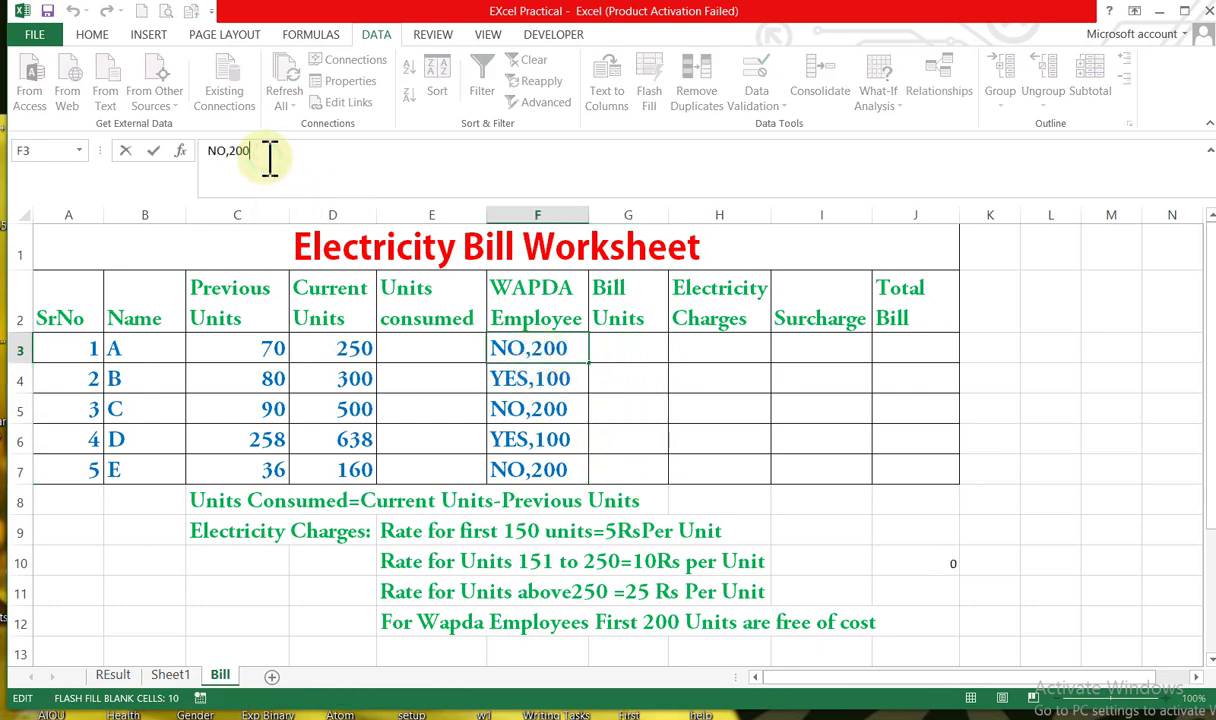
pyautogui.press('BackSpace')
pyautogui.press('BackSpace')
pyautogui.press('BackSpace')
pyautogui.press('BackSpace')
pyautogui.click(541, 406)
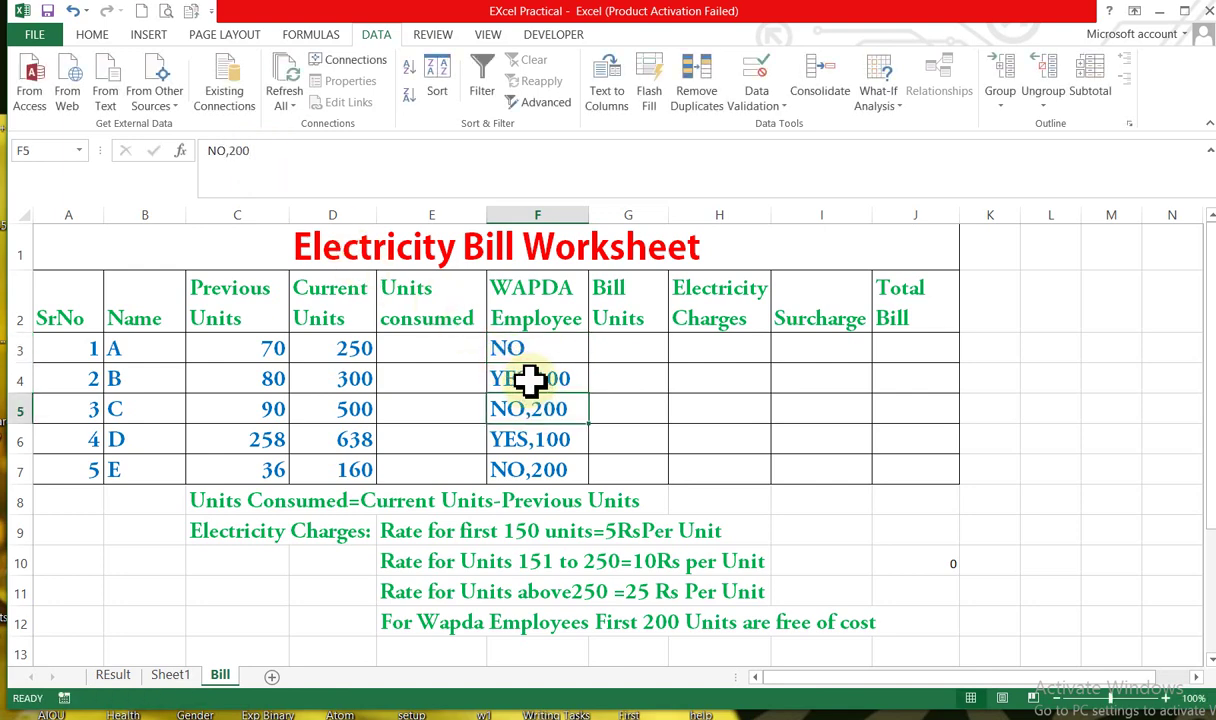
# Shorten the WAPDA Employee entry in F4 to YES by removing the comma and number
pyautogui.click(530, 380)
pyautogui.click(263, 153)
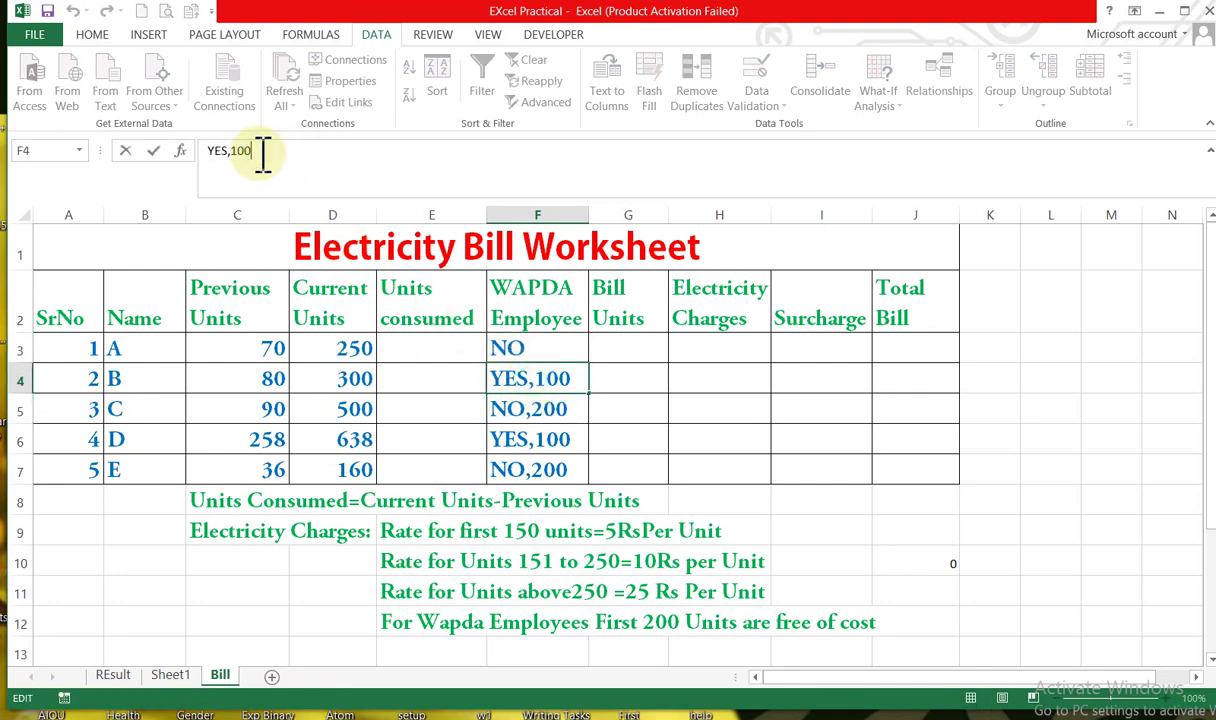
pyautogui.press('BackSpace')
pyautogui.press('BackSpace')
pyautogui.press('BackSpace')
pyautogui.press('BackSpace')
# Shorten the WAPDA Employee entries in F5 and F6 to NO and YES, removing the commas and numbers
pyautogui.click(530, 406)
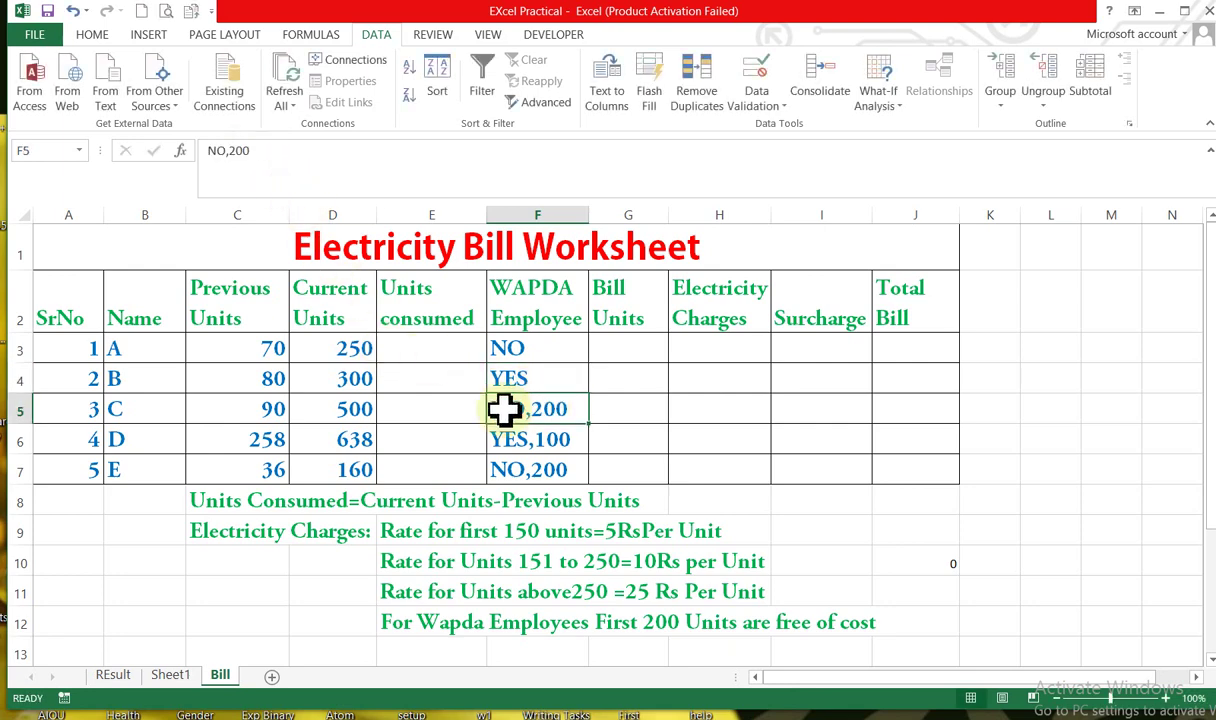
pyautogui.click(286, 162)
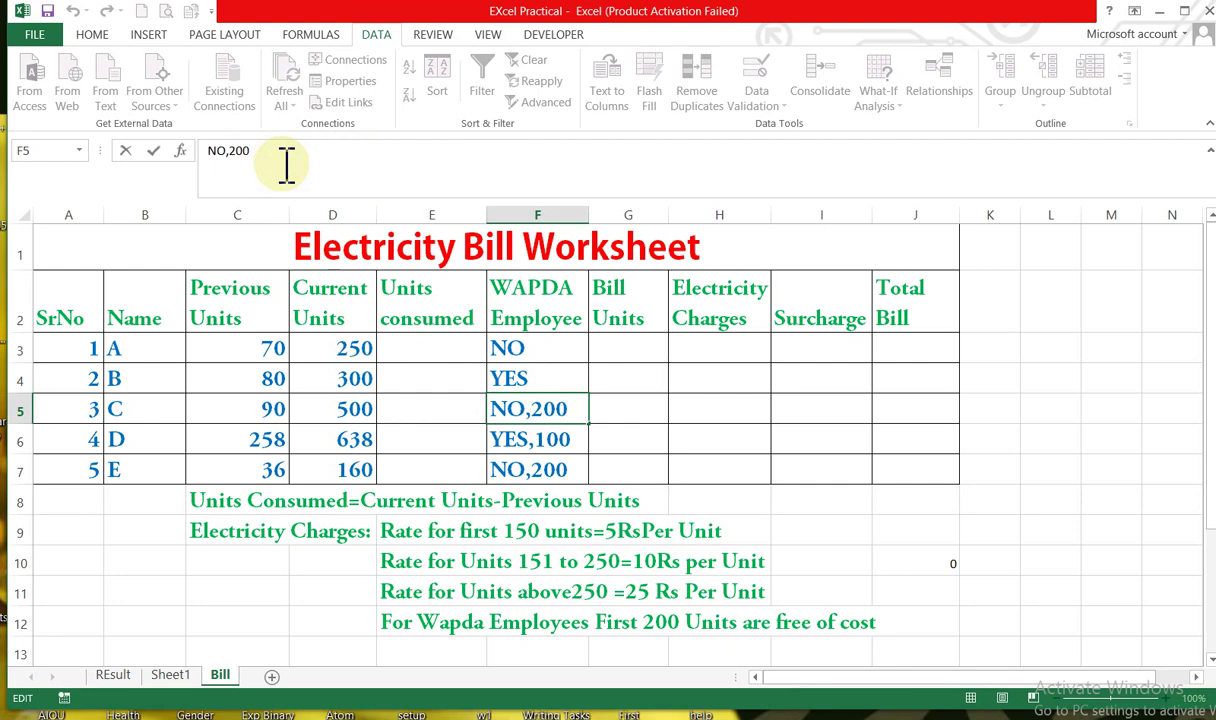
pyautogui.press('BackSpace')
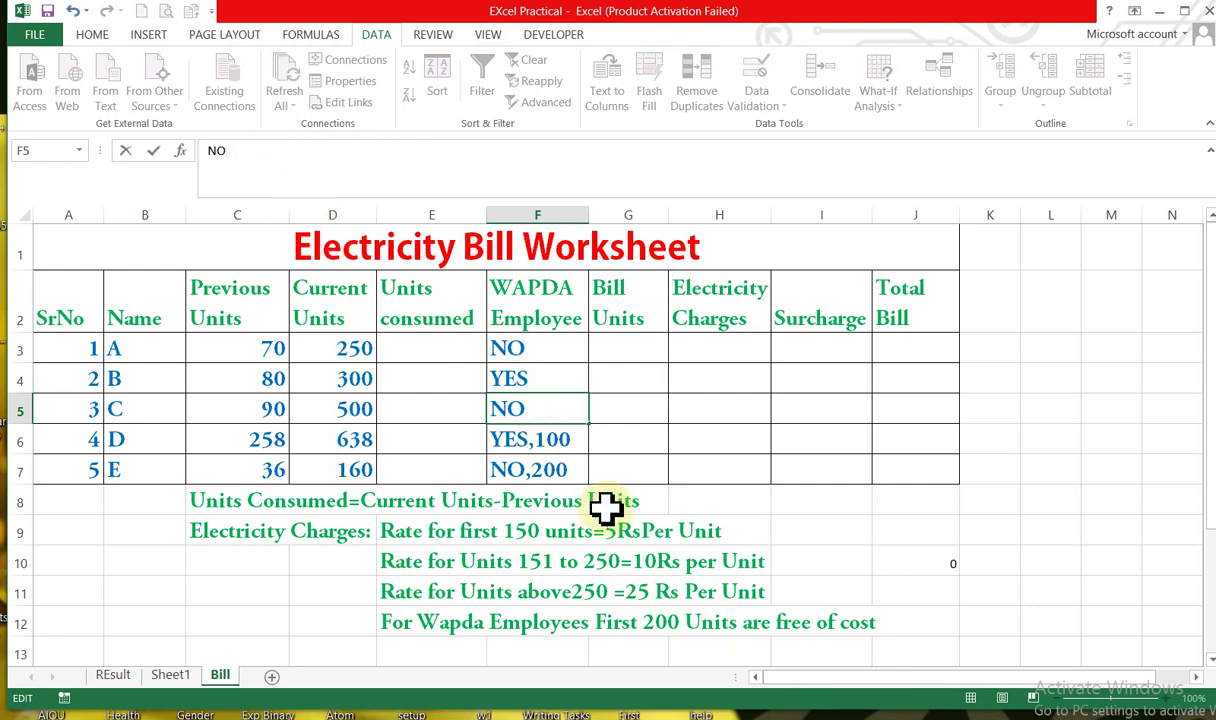
pyautogui.click(562, 445)
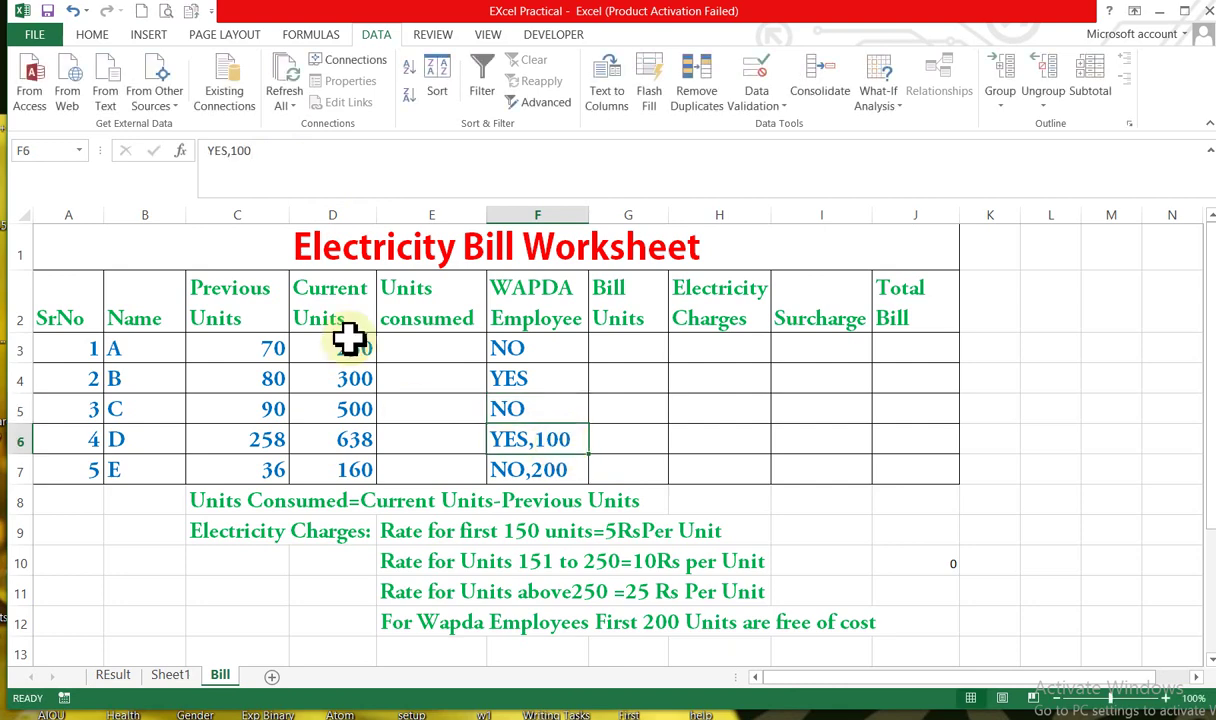
pyautogui.click(272, 150)
pyautogui.press('BackSpace')
pyautogui.press('BackSpace')
pyautogui.press('BackSpace')
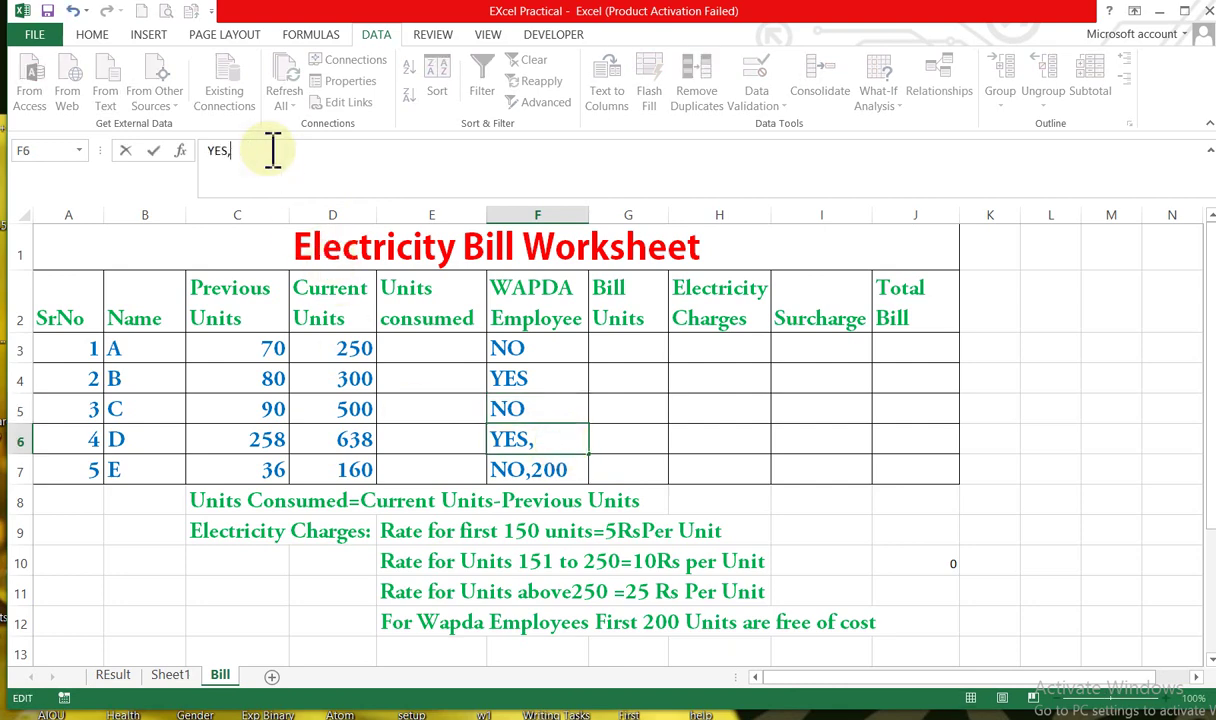
# Shorten the WAPDA Employee entry in F7 to NO by removing the comma and number
pyautogui.click(528, 470)
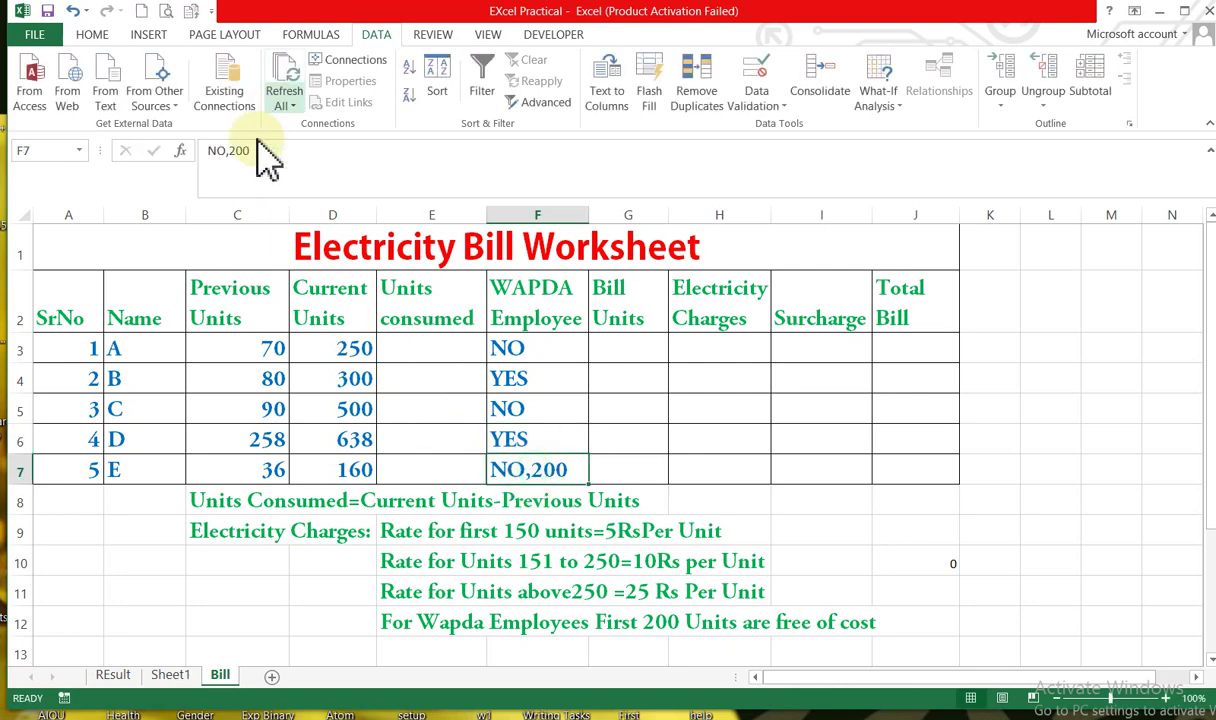
pyautogui.click(258, 154)
pyautogui.press('BackSpace')
pyautogui.press('BackSpace')
pyautogui.press('BackSpace')
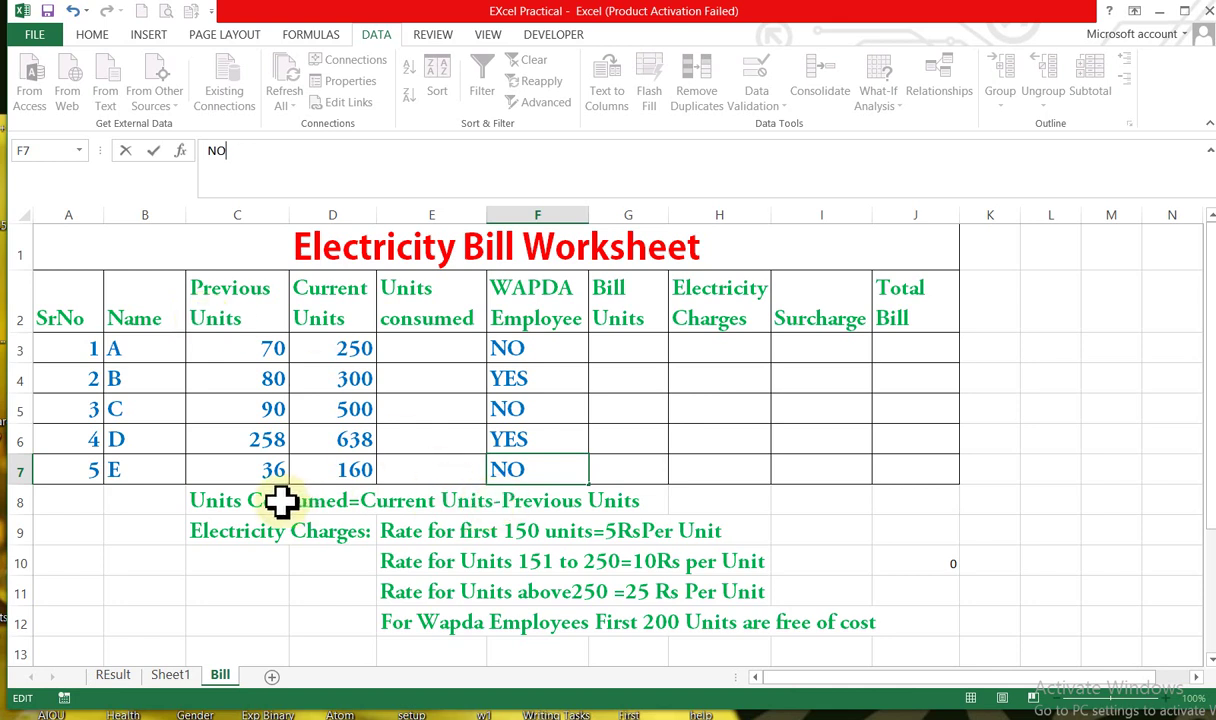
# Start a formula in E3, the first cell of the Units consumed column
pyautogui.click(432, 350)
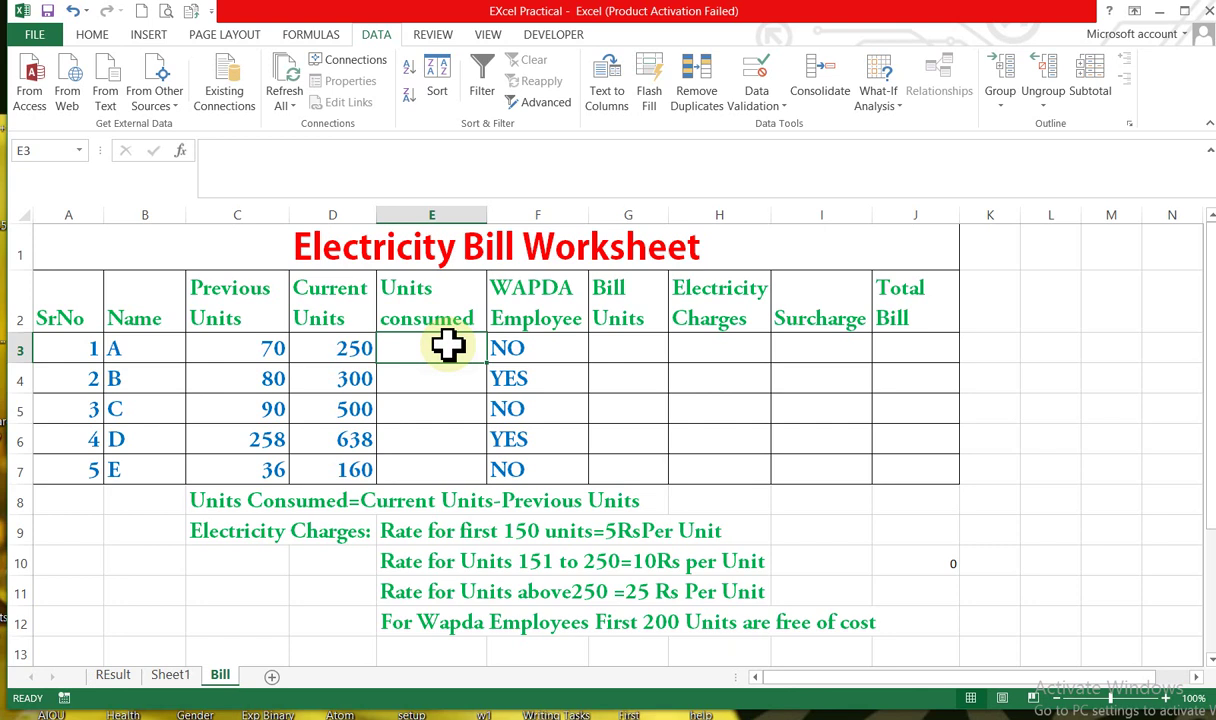
pyautogui.click(1094, 1)
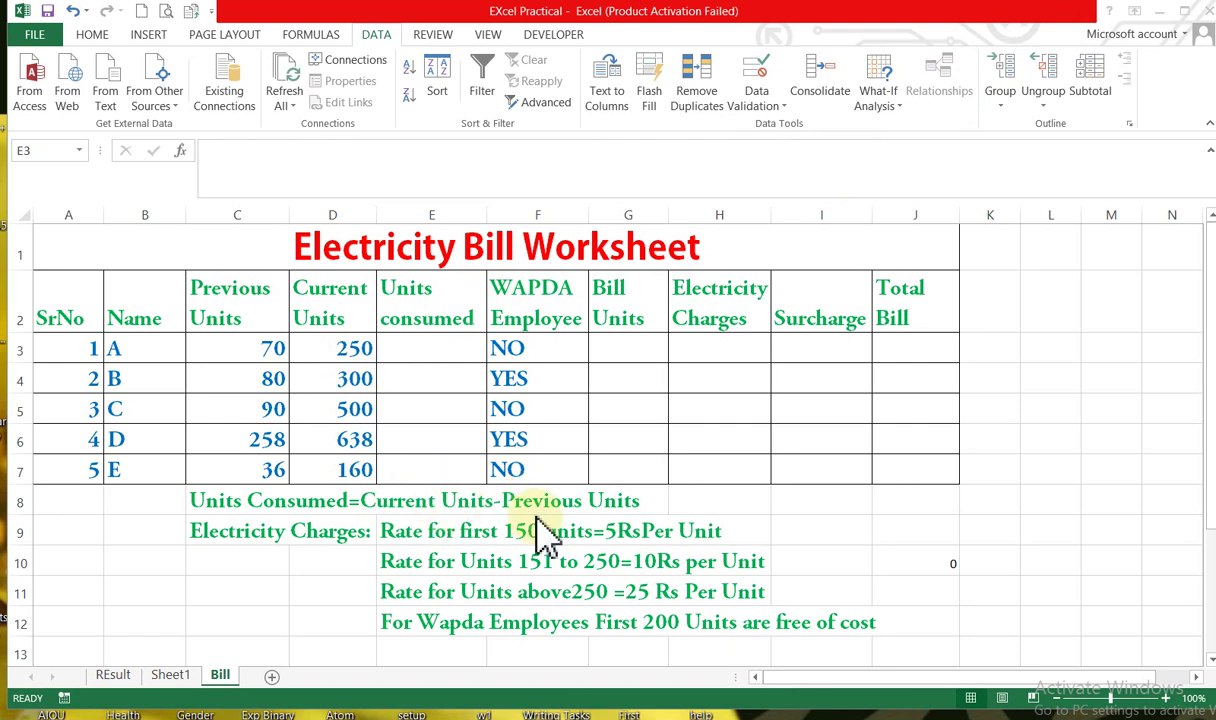
pyautogui.click(399, 350)
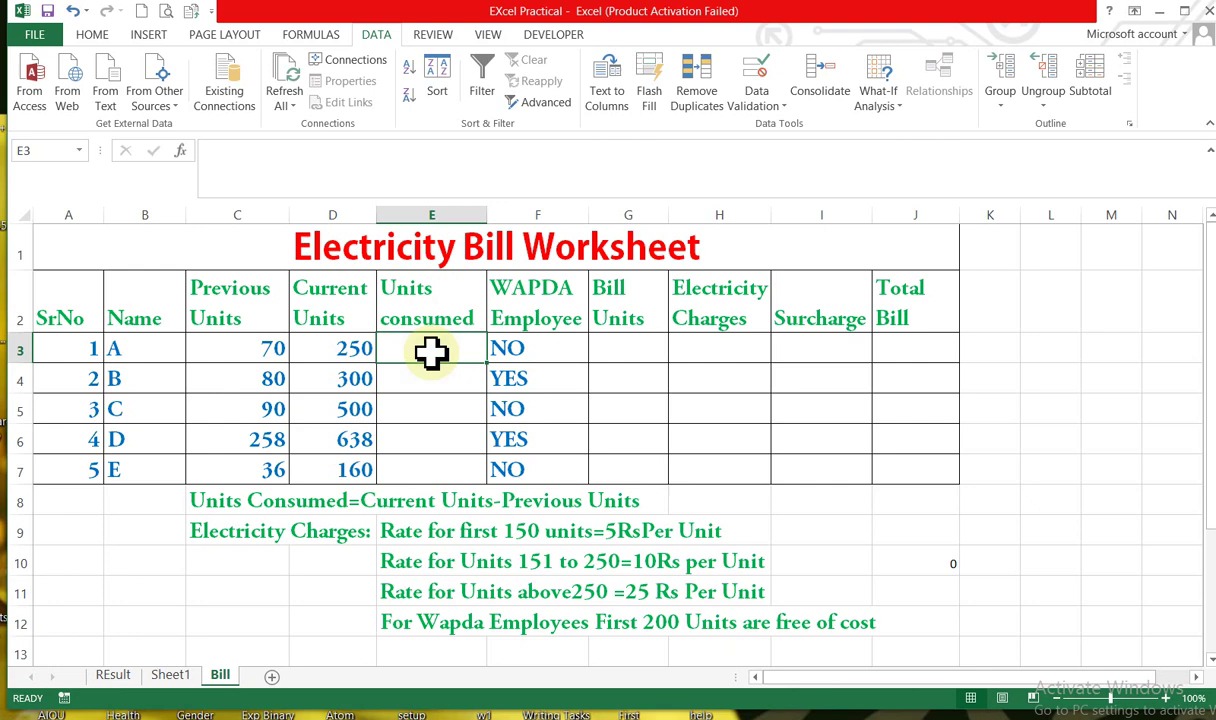
pyautogui.write('=')
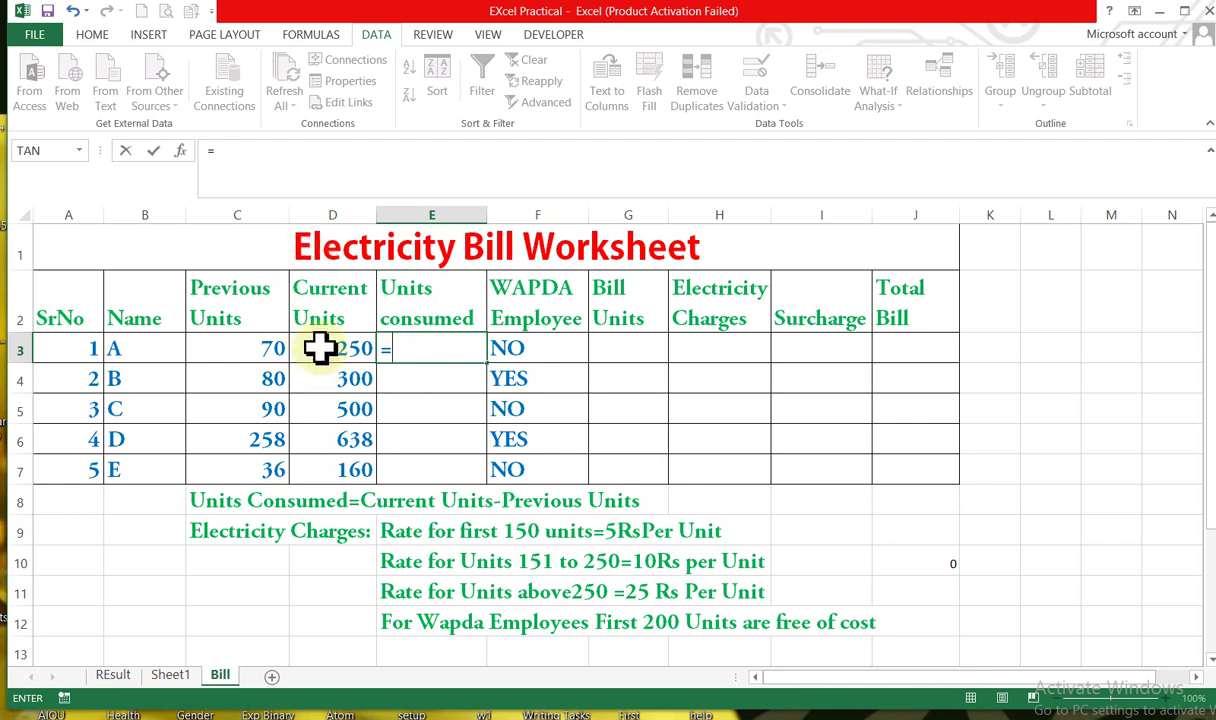
pyautogui.write('250-70')
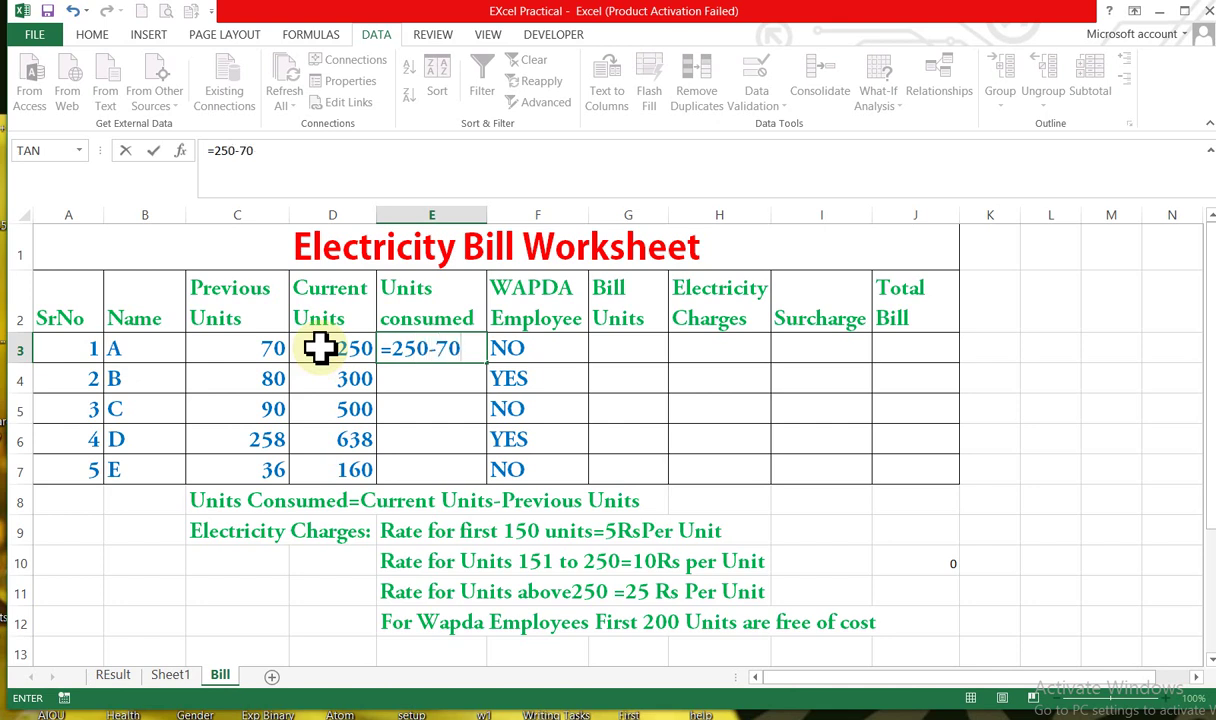
pyautogui.press('BackSpace')
pyautogui.press('BackSpace')
pyautogui.press('BackSpace')
pyautogui.press('BackSpace')
pyautogui.press('BackSpace')
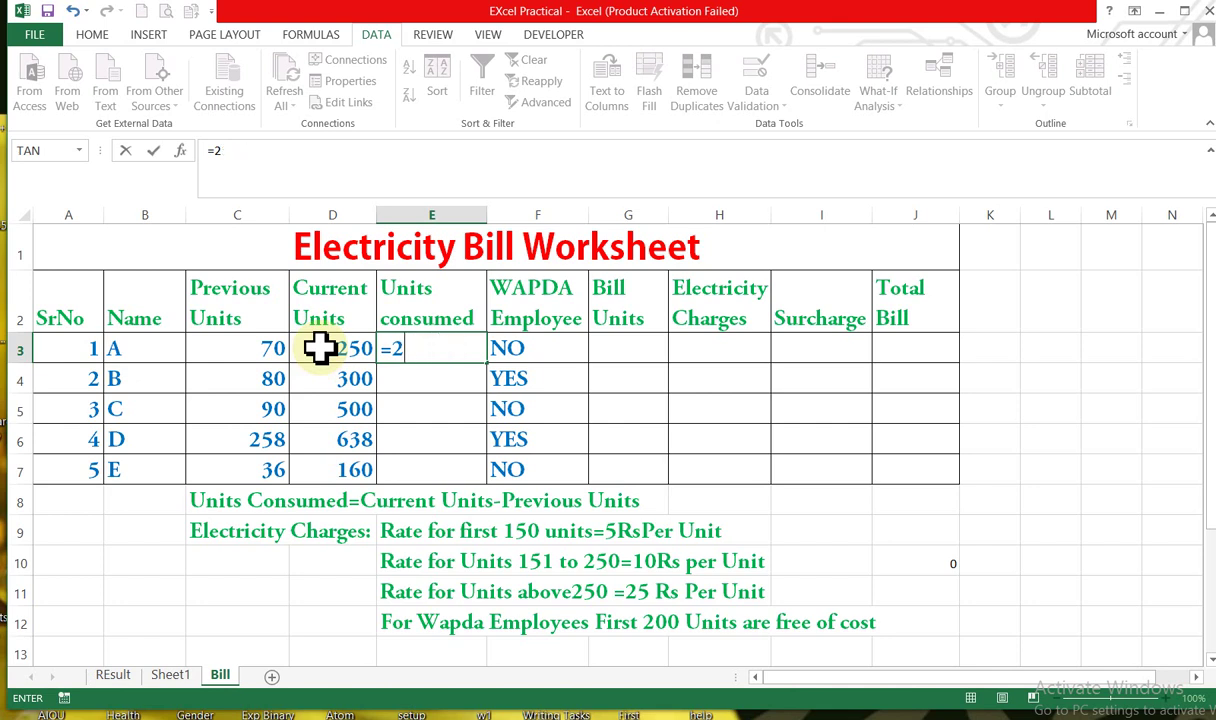
pyautogui.press('BackSpace')
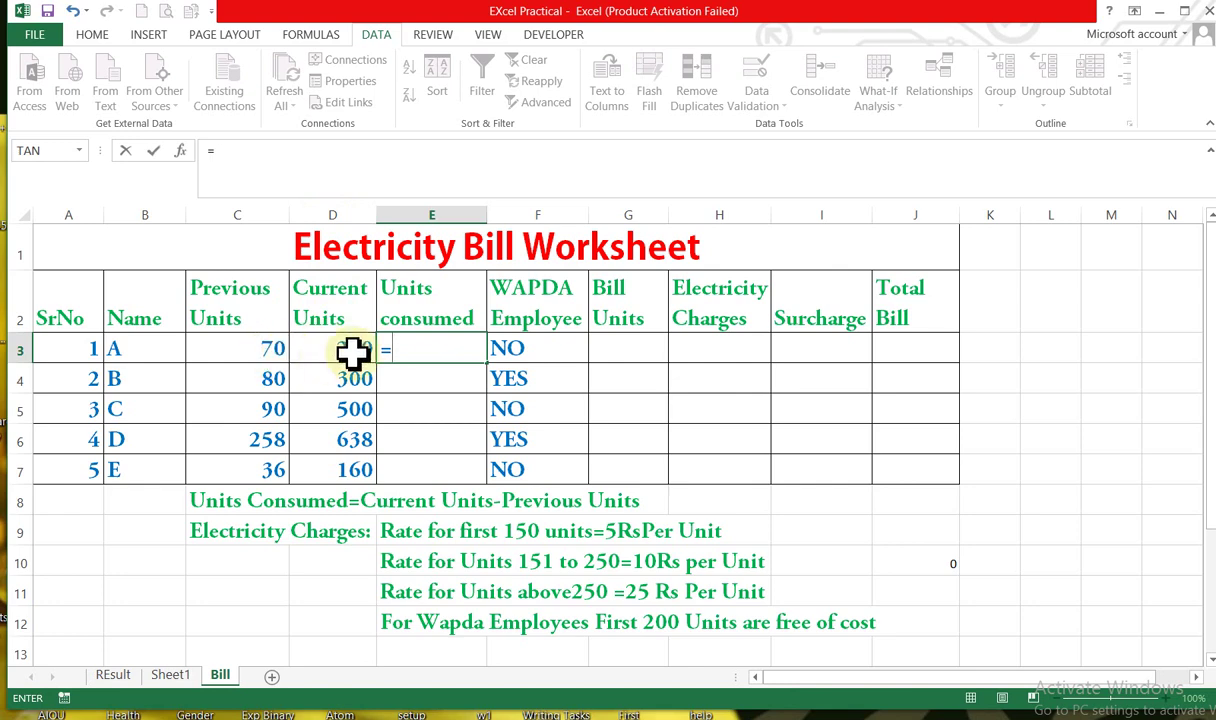
# Complete the Units consumed formula in E3 as =D3-C3, subtracting previous units from current units
pyautogui.write('d3')
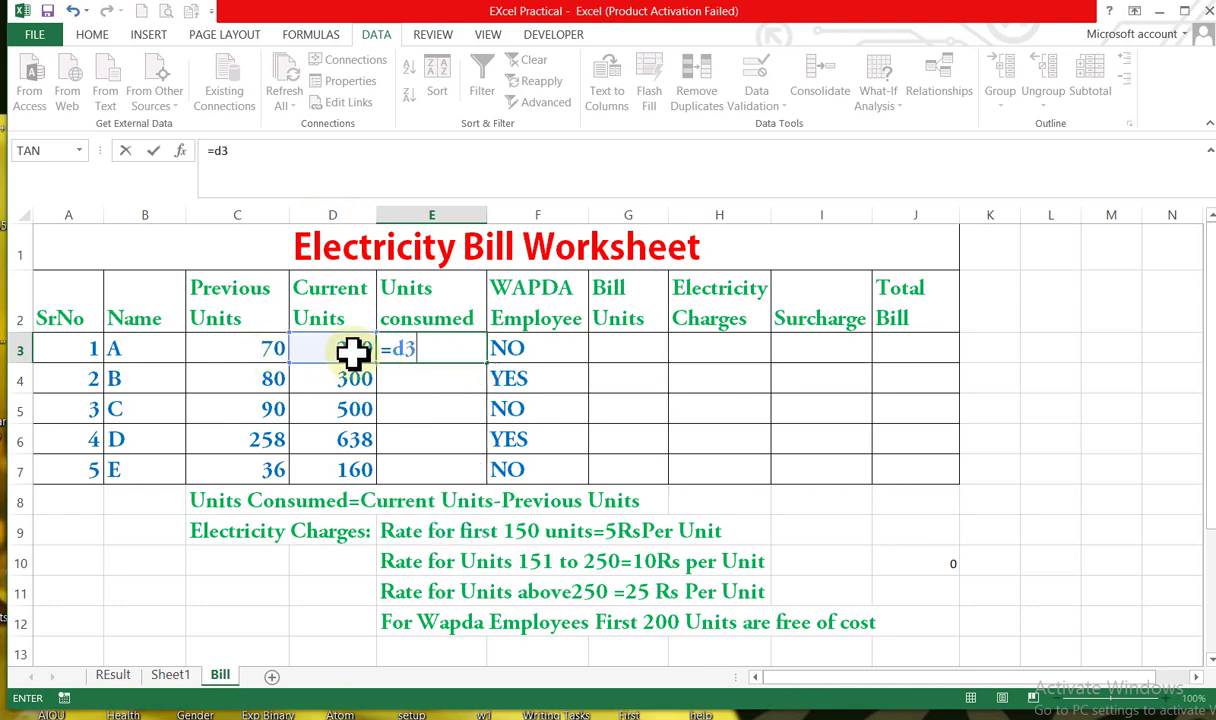
pyautogui.write('-c3')
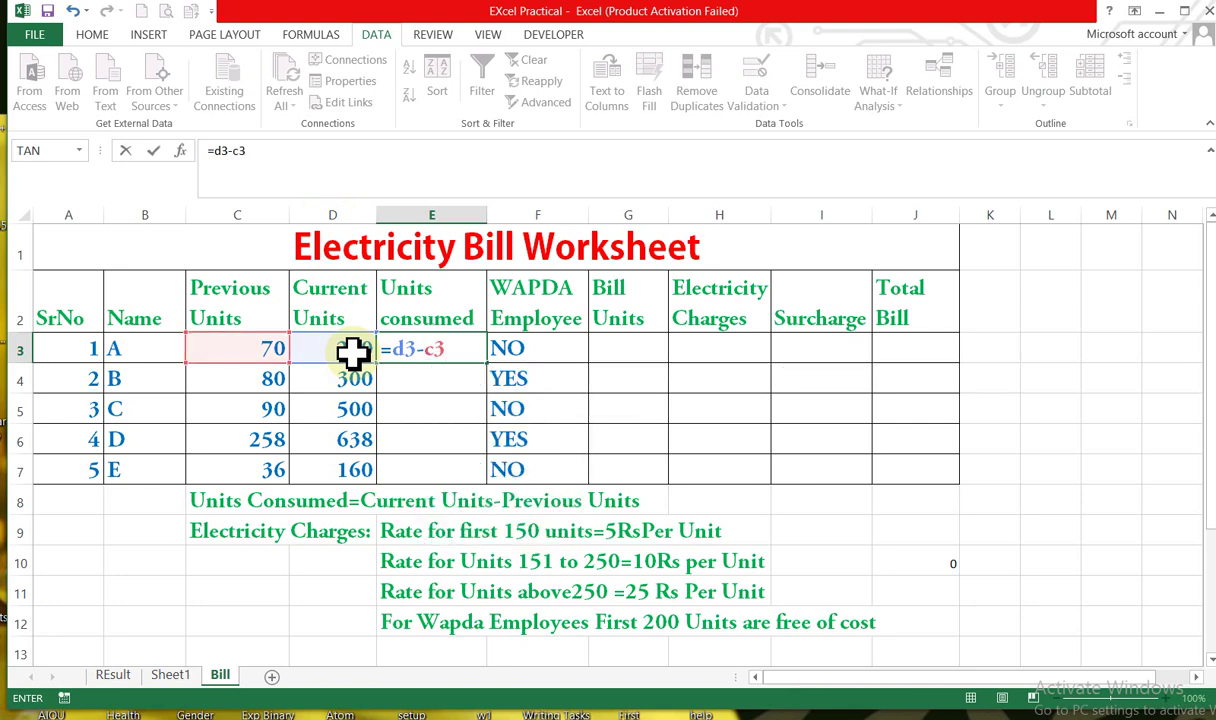
pyautogui.press('Return')
pyautogui.click(463, 348)
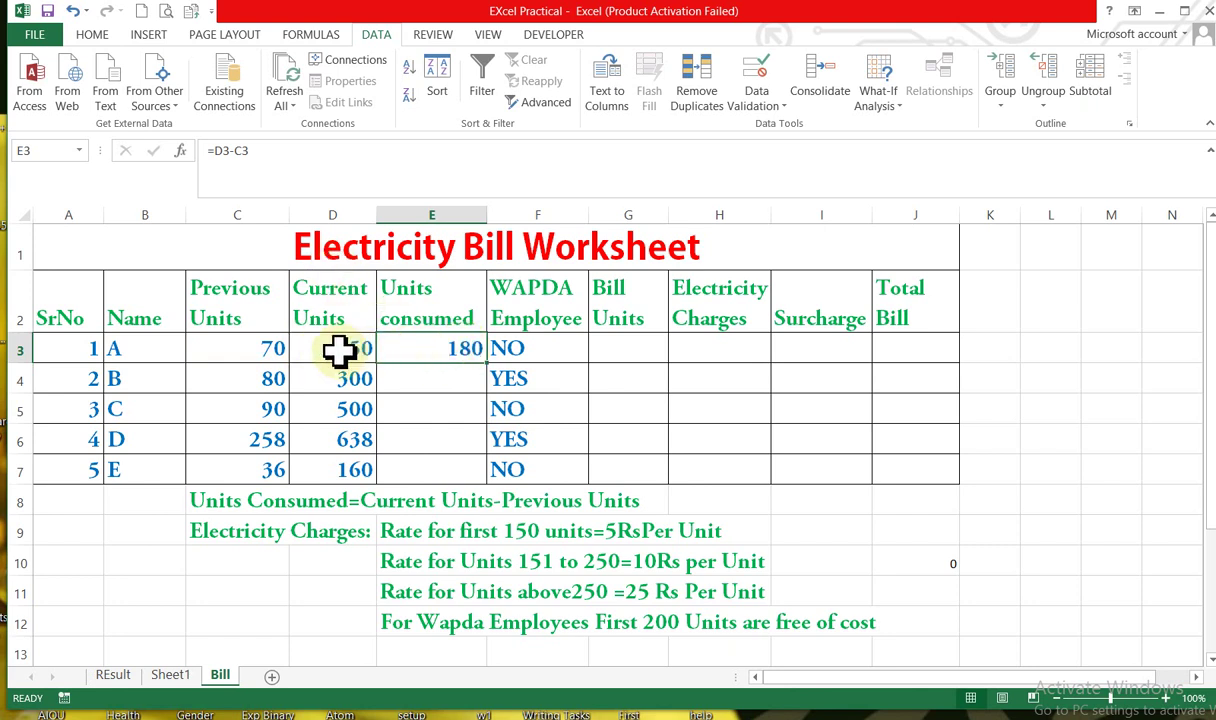
# Enter the Units consumed formula =D4-C4 in E4 and fill it down through E7
pyautogui.click(430, 380)
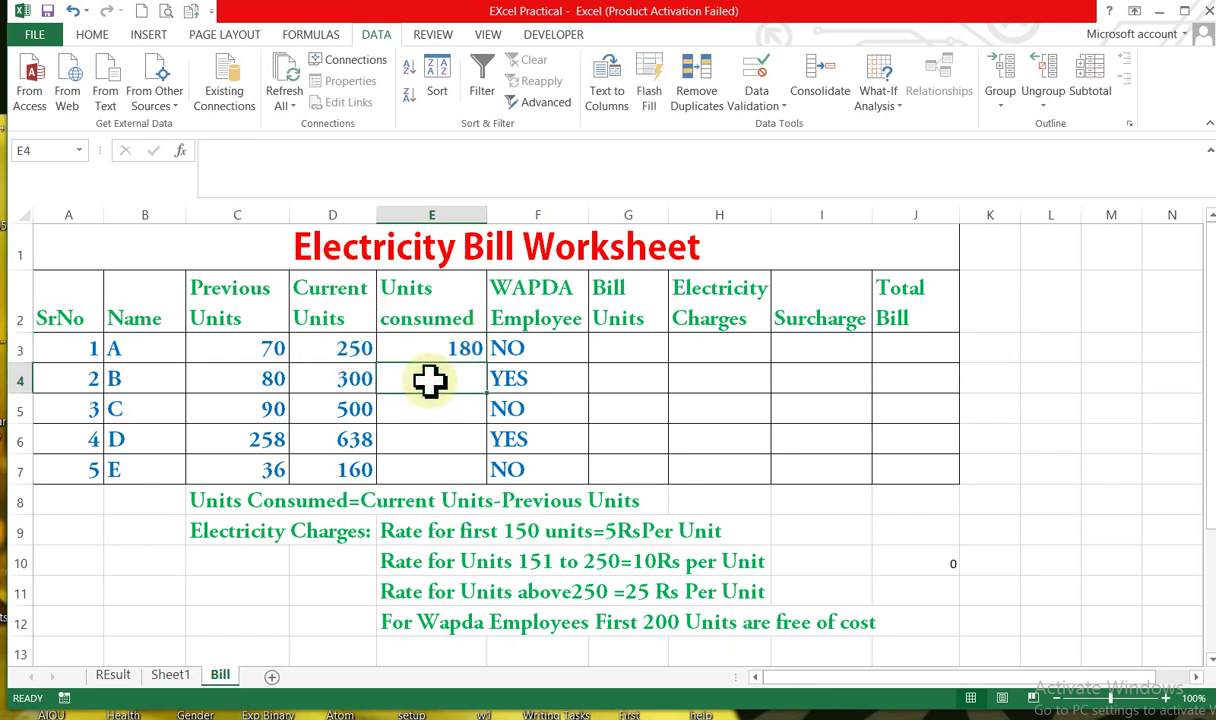
pyautogui.write('=')
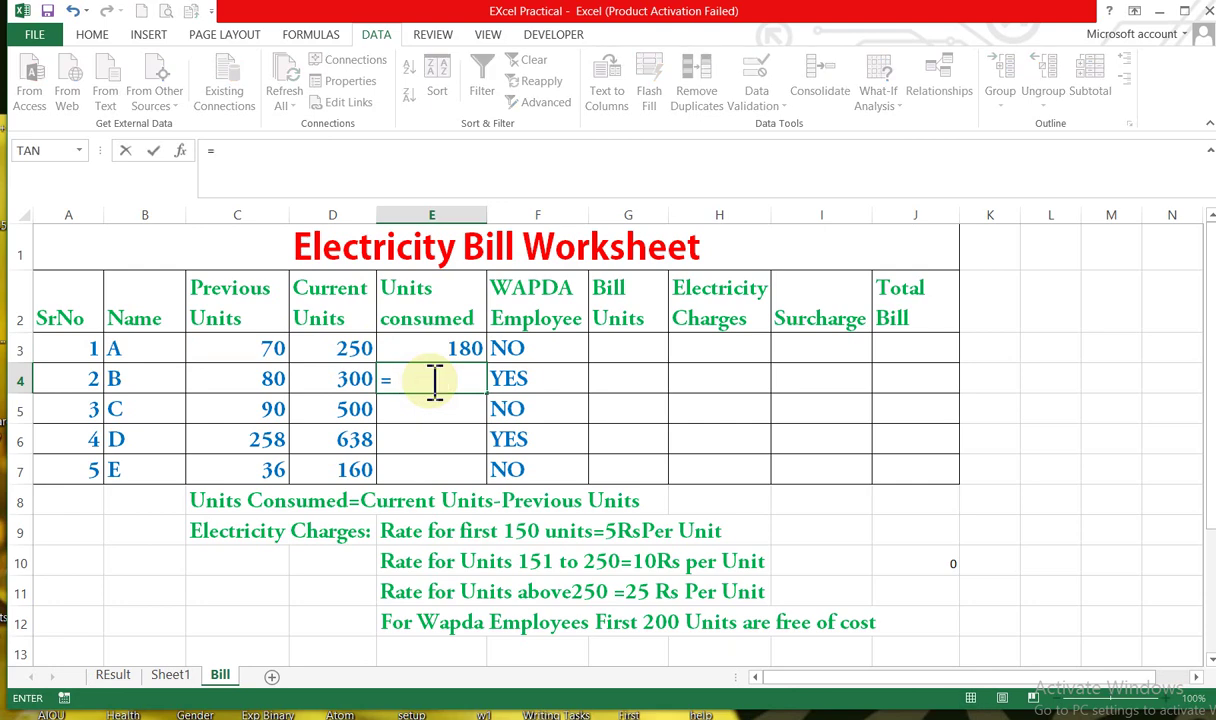
pyautogui.click(343, 378)
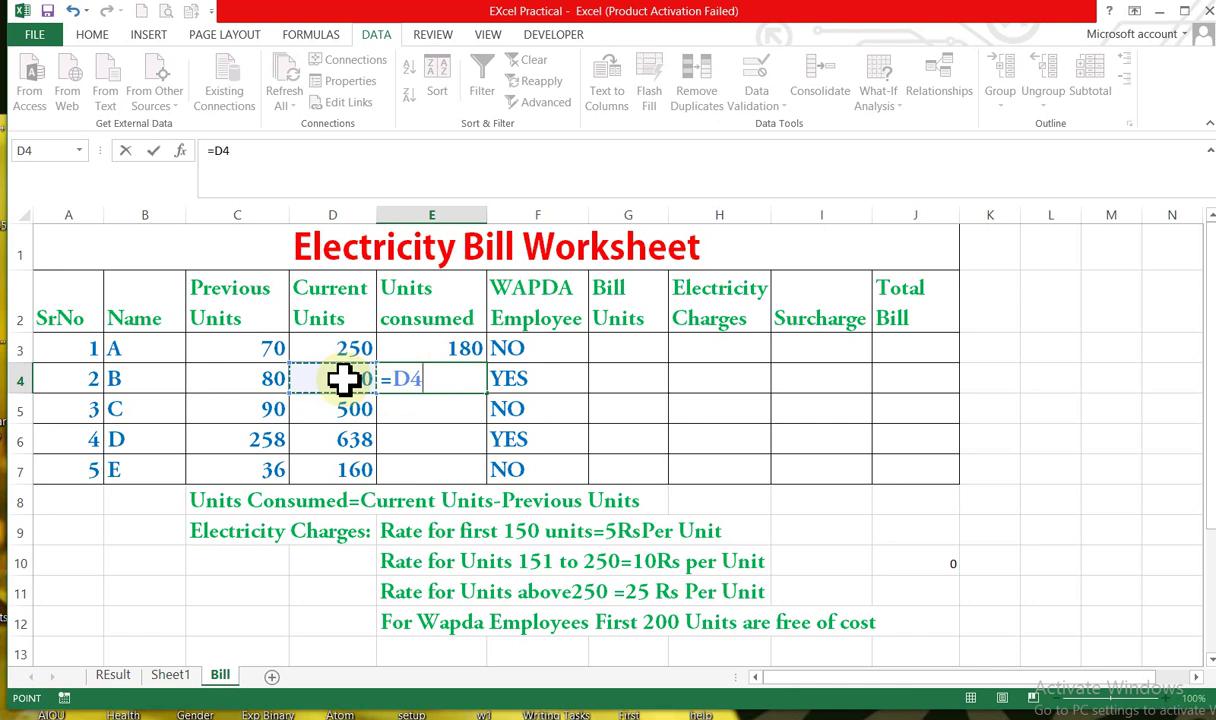
pyautogui.write('-')
pyautogui.click(245, 377)
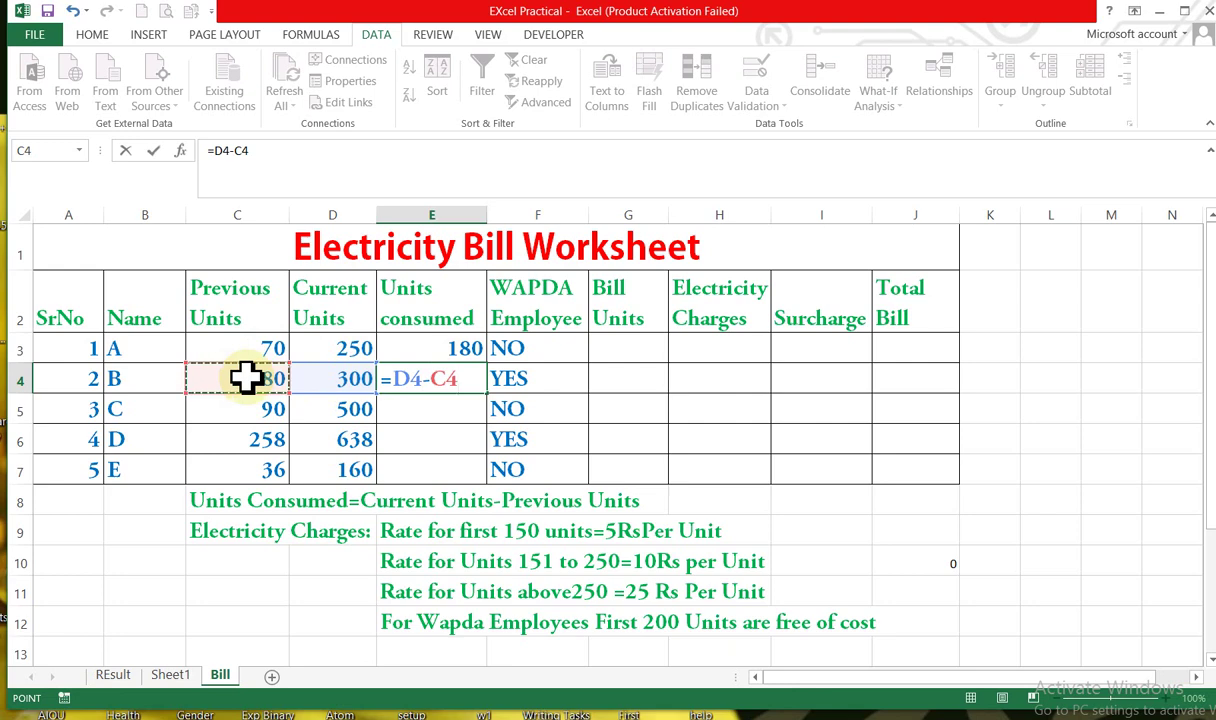
pyautogui.press('Return')
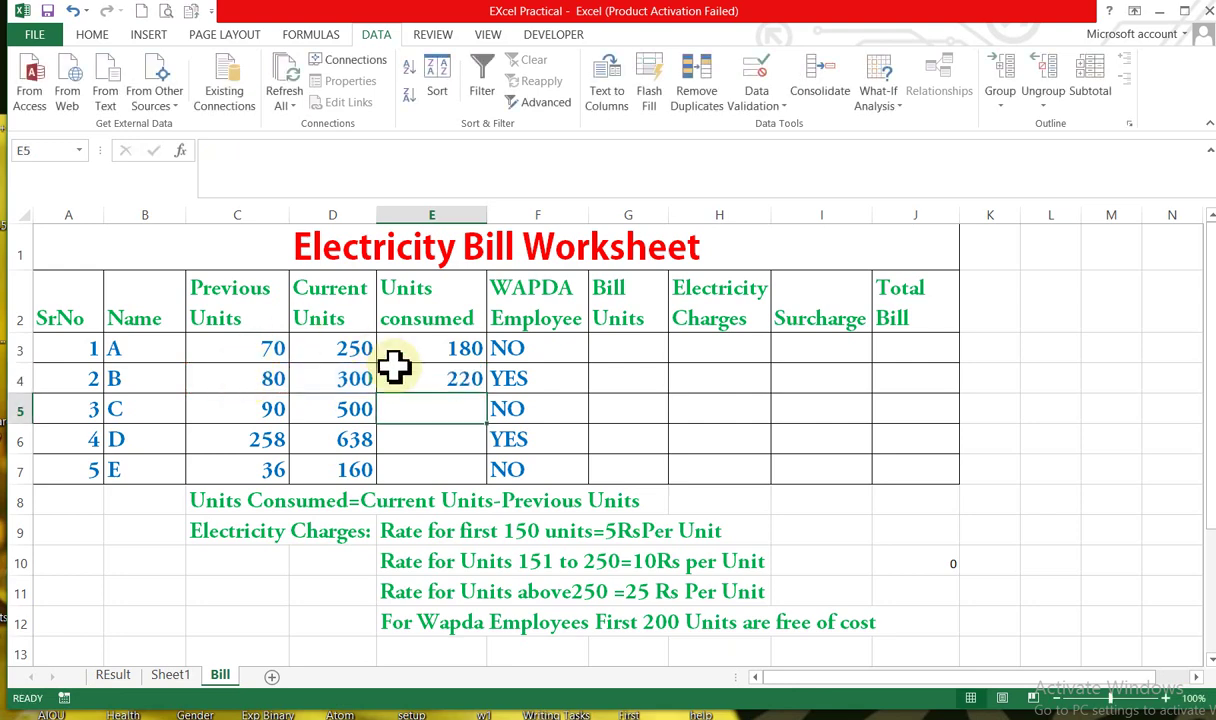
pyautogui.click(472, 376)
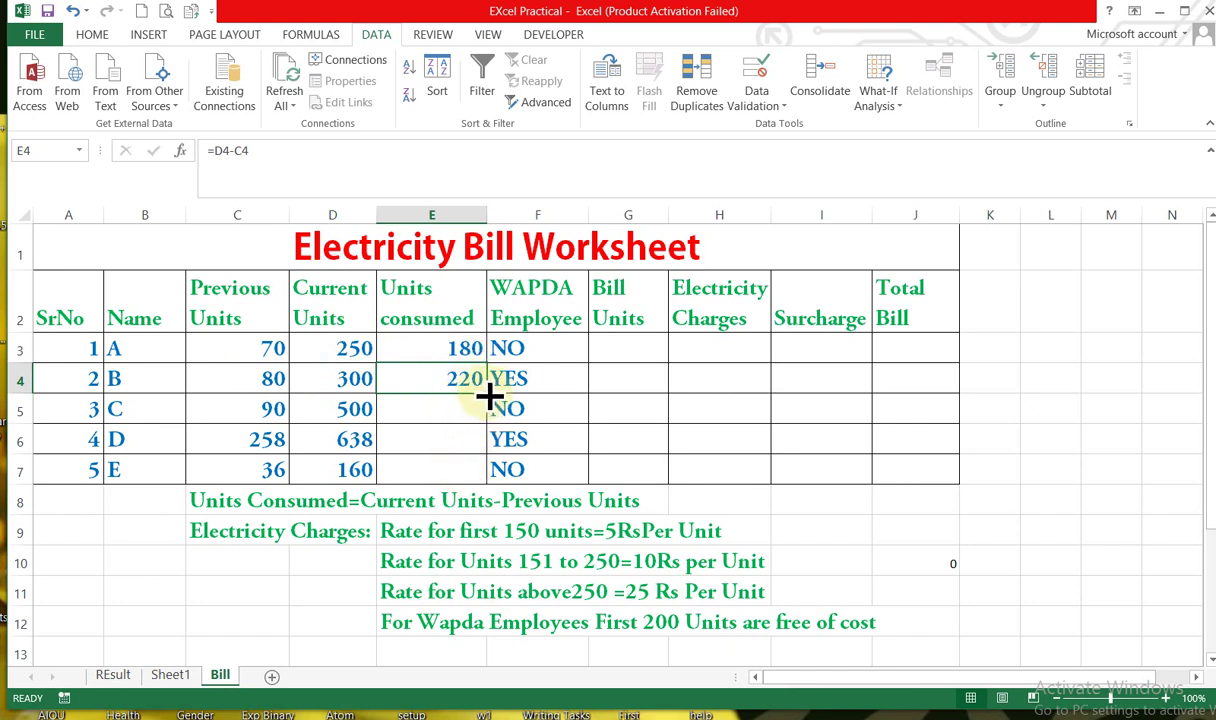
pyautogui.moveTo(487, 393); pyautogui.dragTo(485, 489)
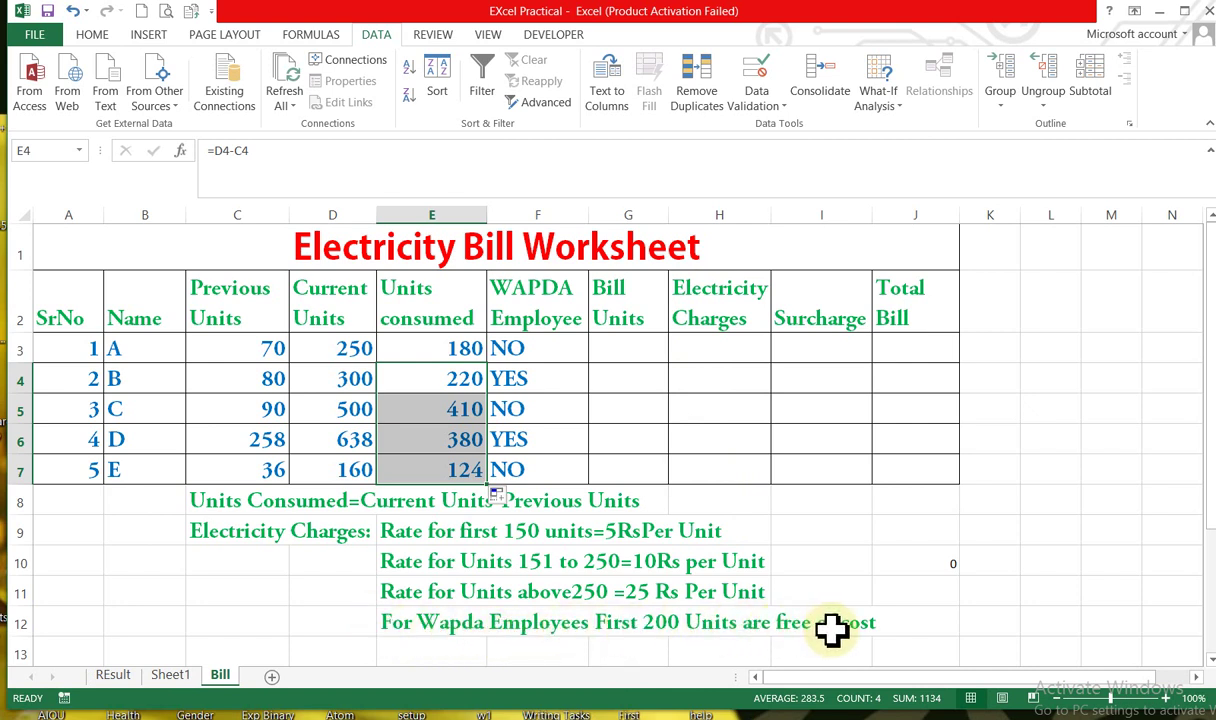
# Start an IF formula in G3, the first Bill Units cell, with the logical test F3="YES"
pyautogui.click(627, 350)
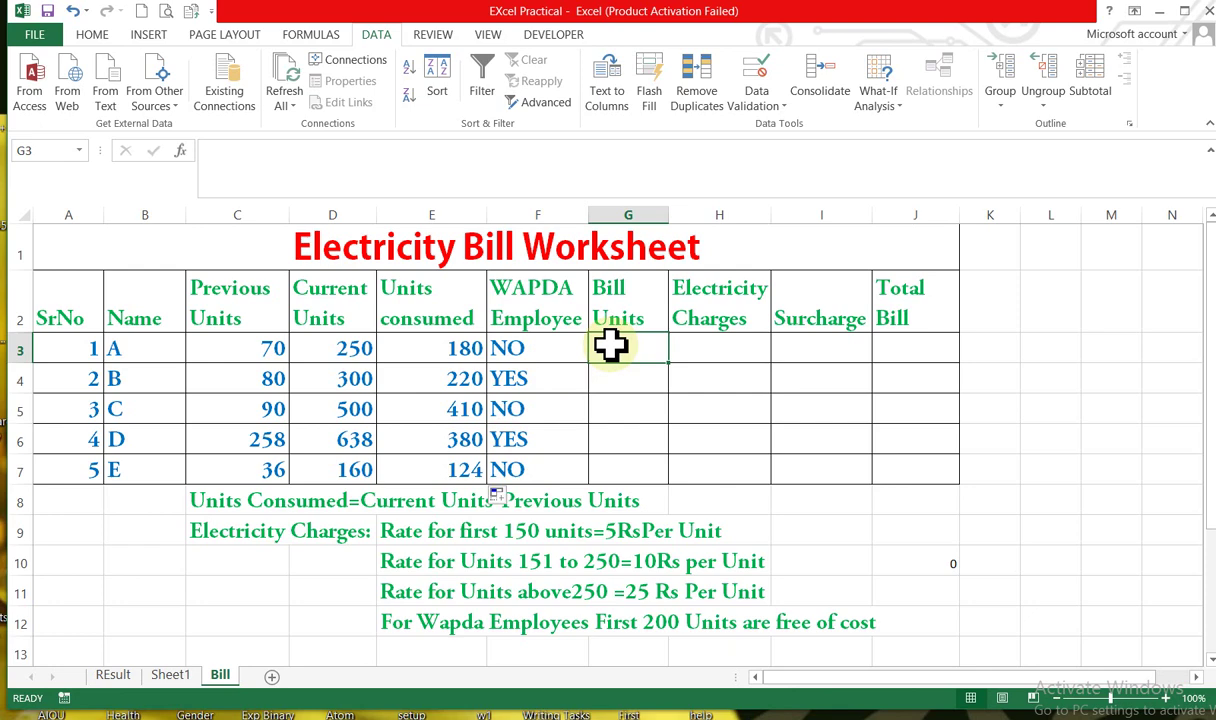
pyautogui.write('=if')
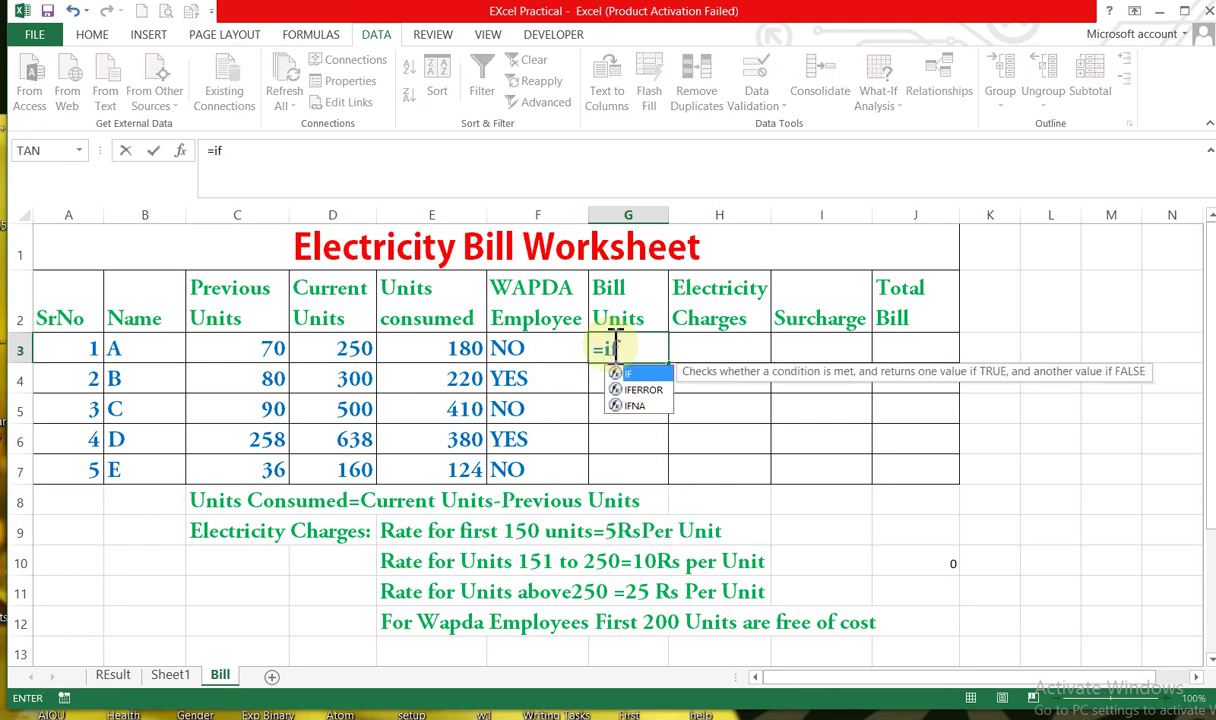
pyautogui.write('(')
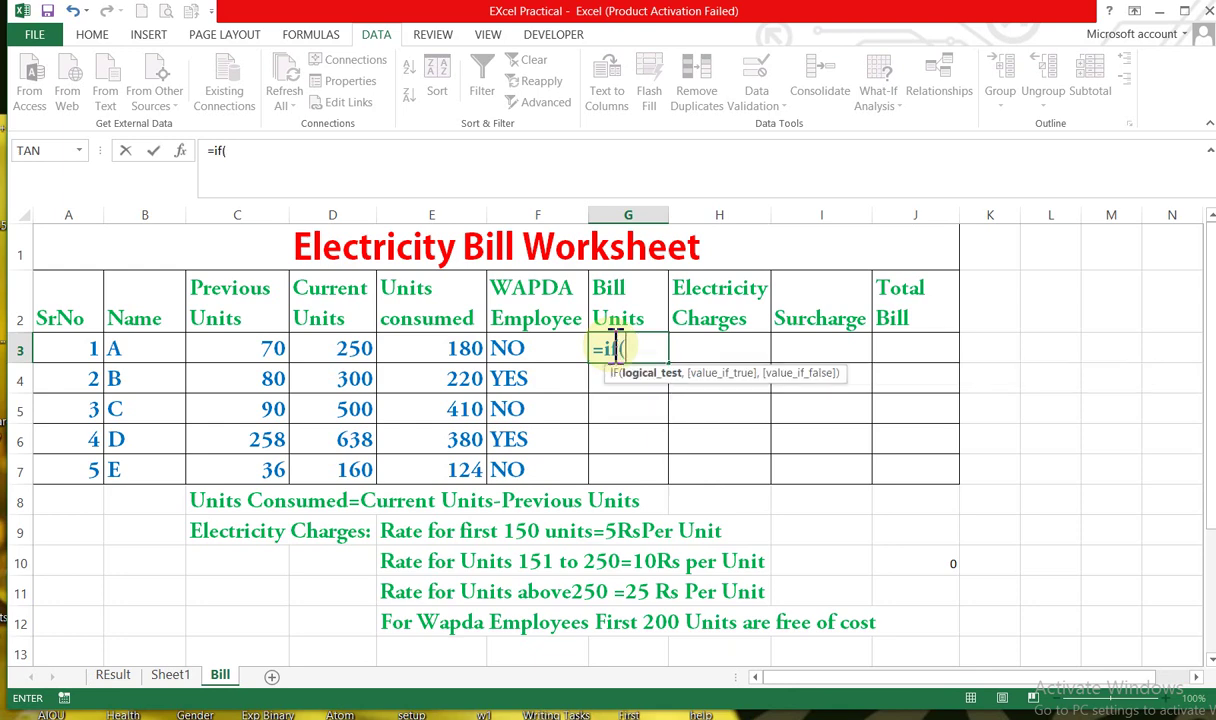
pyautogui.click(541, 348)
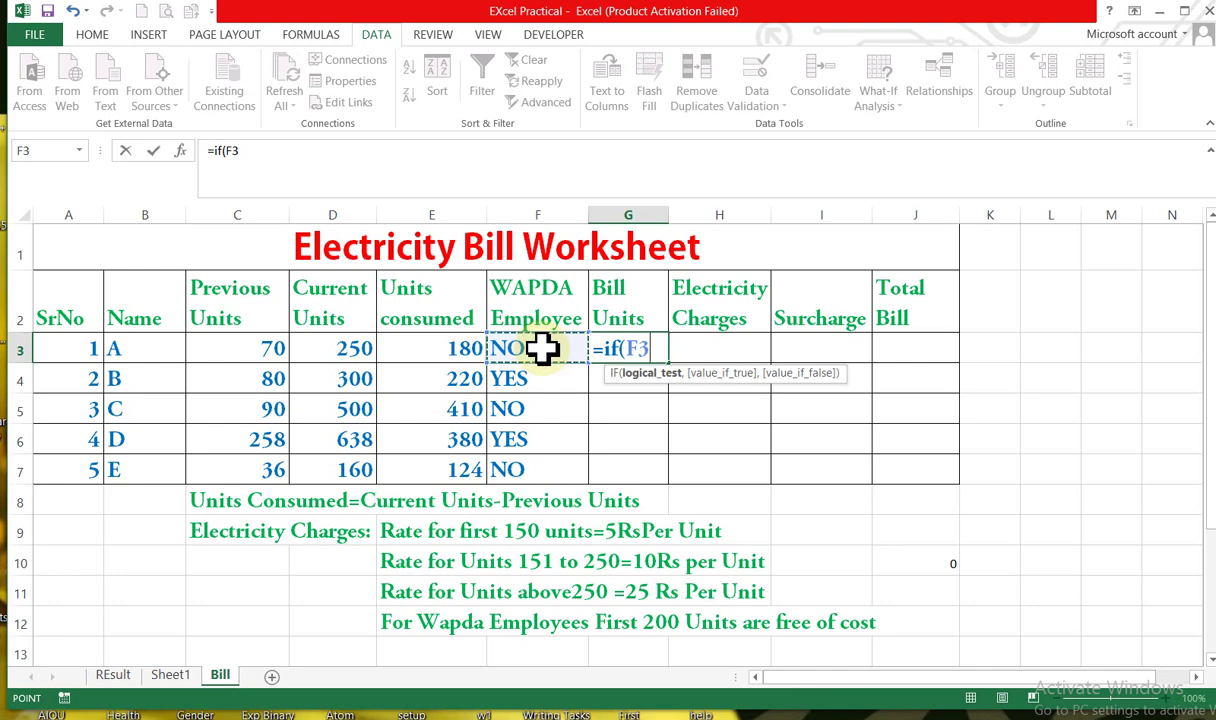
pyautogui.write('=""')
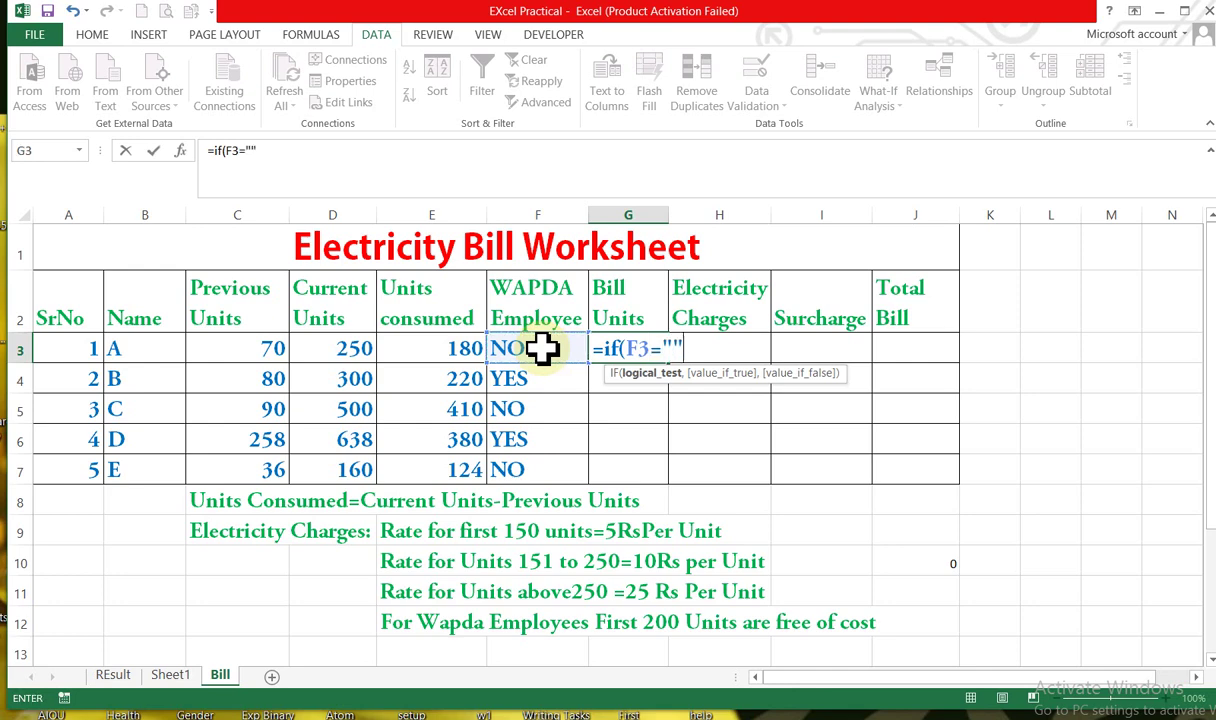
pyautogui.press('Left')
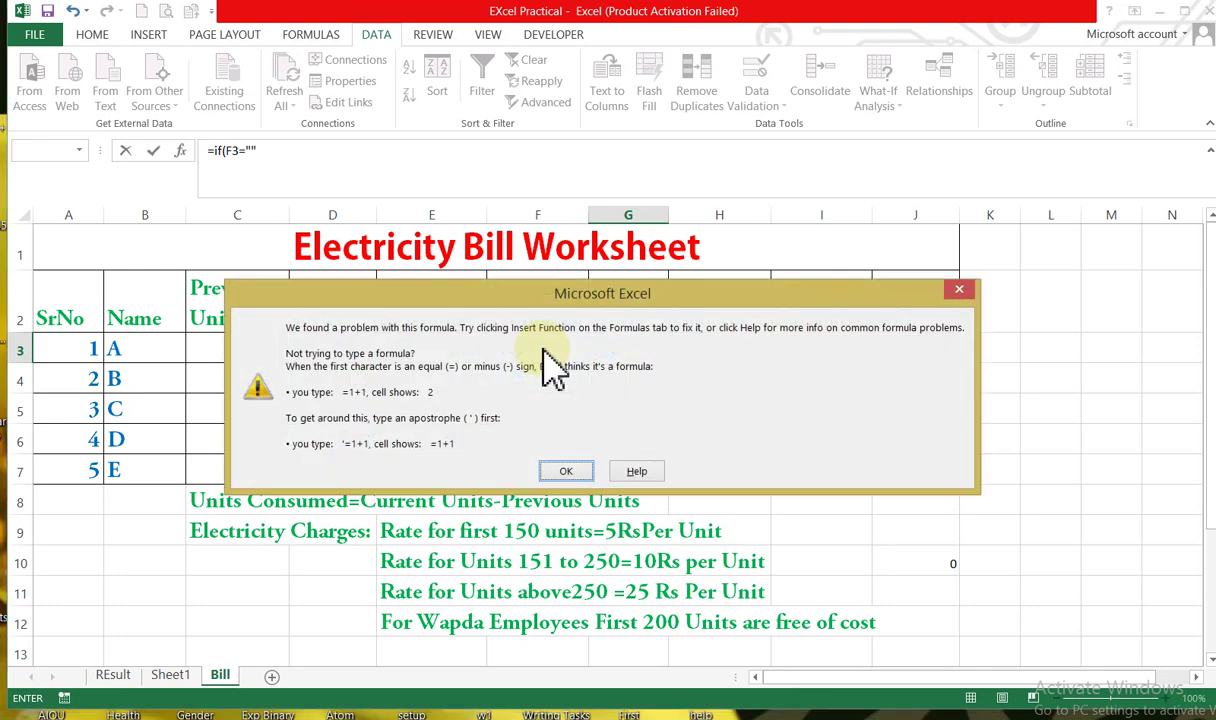
pyautogui.click(566, 471)
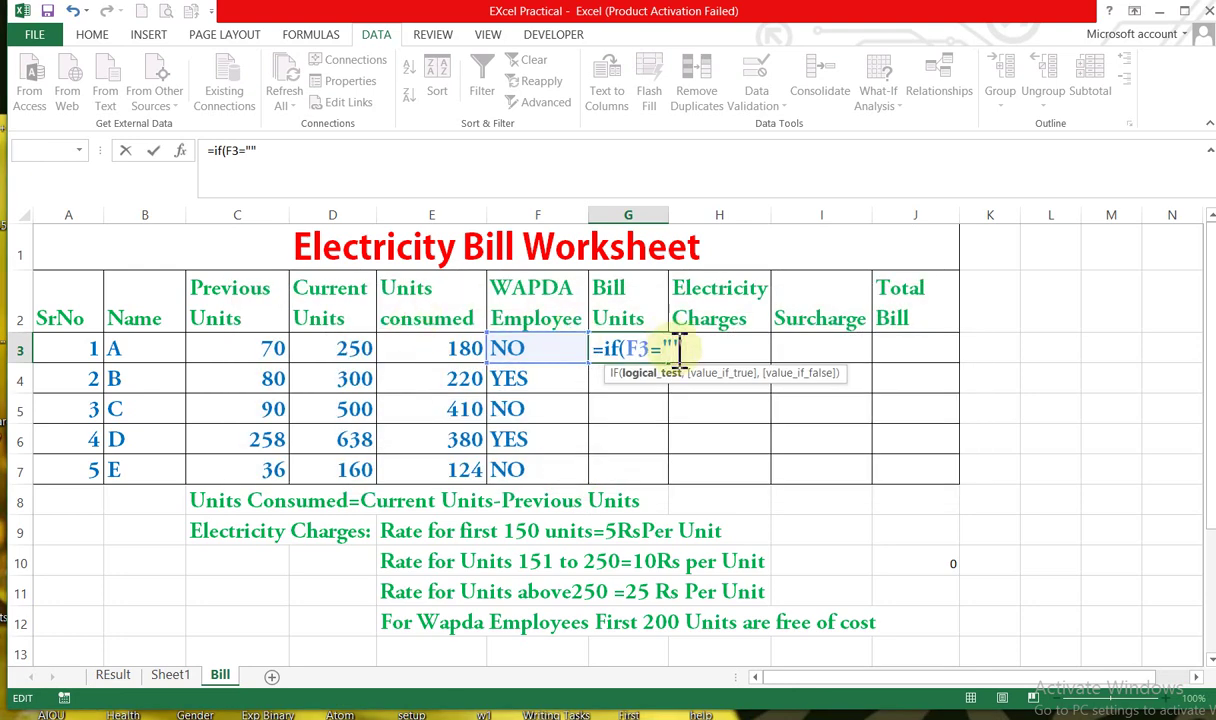
pyautogui.write('YES')
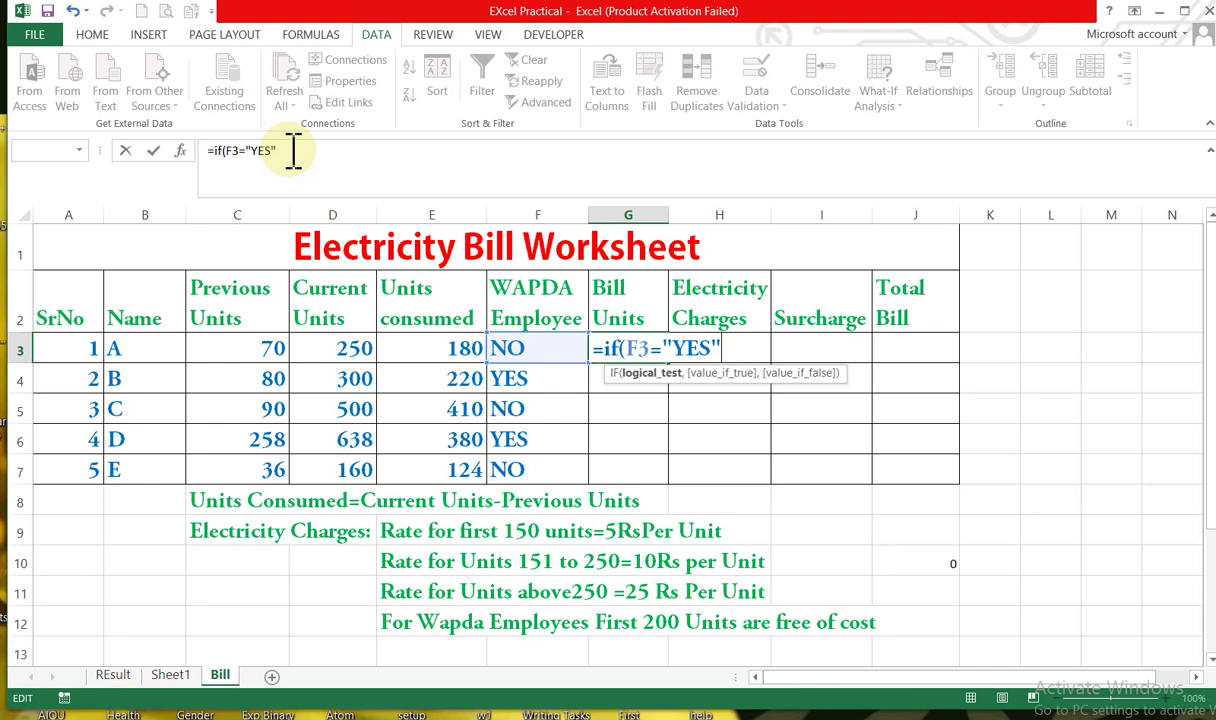
# Complete the IF formula in G3 so it returns (E3-200) when the test is true and E3 otherwise
pyautogui.write(',')
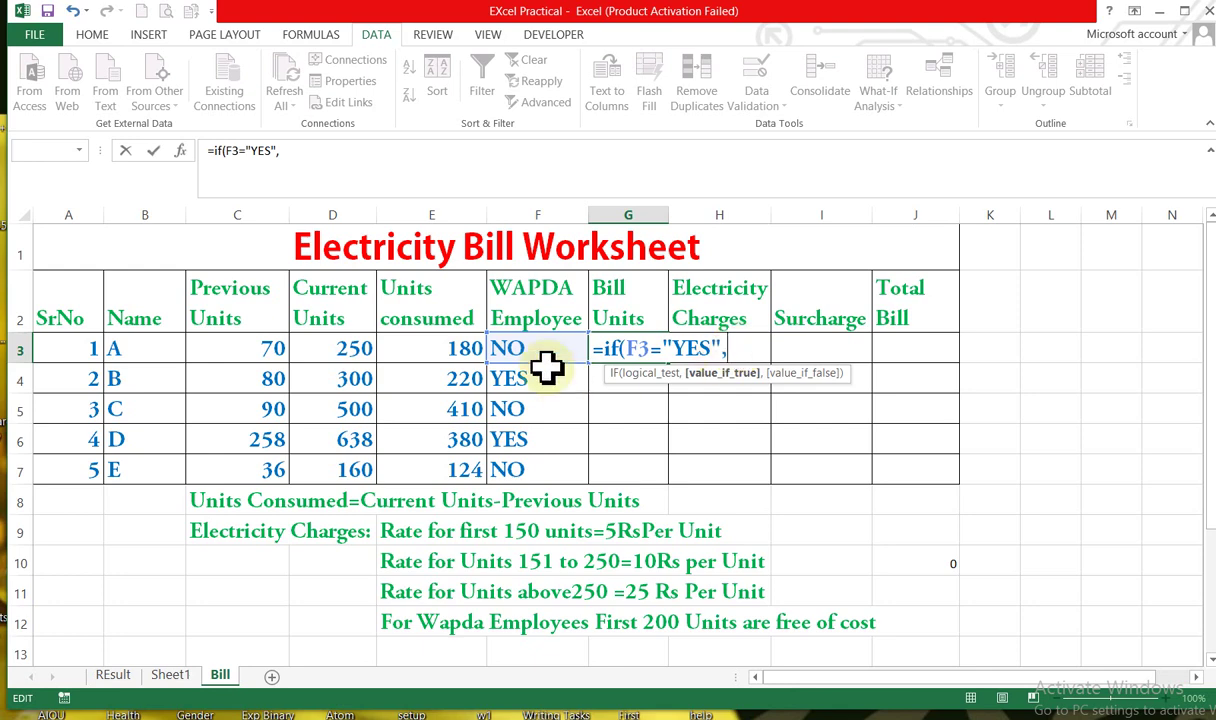
pyautogui.write('(e3-200')
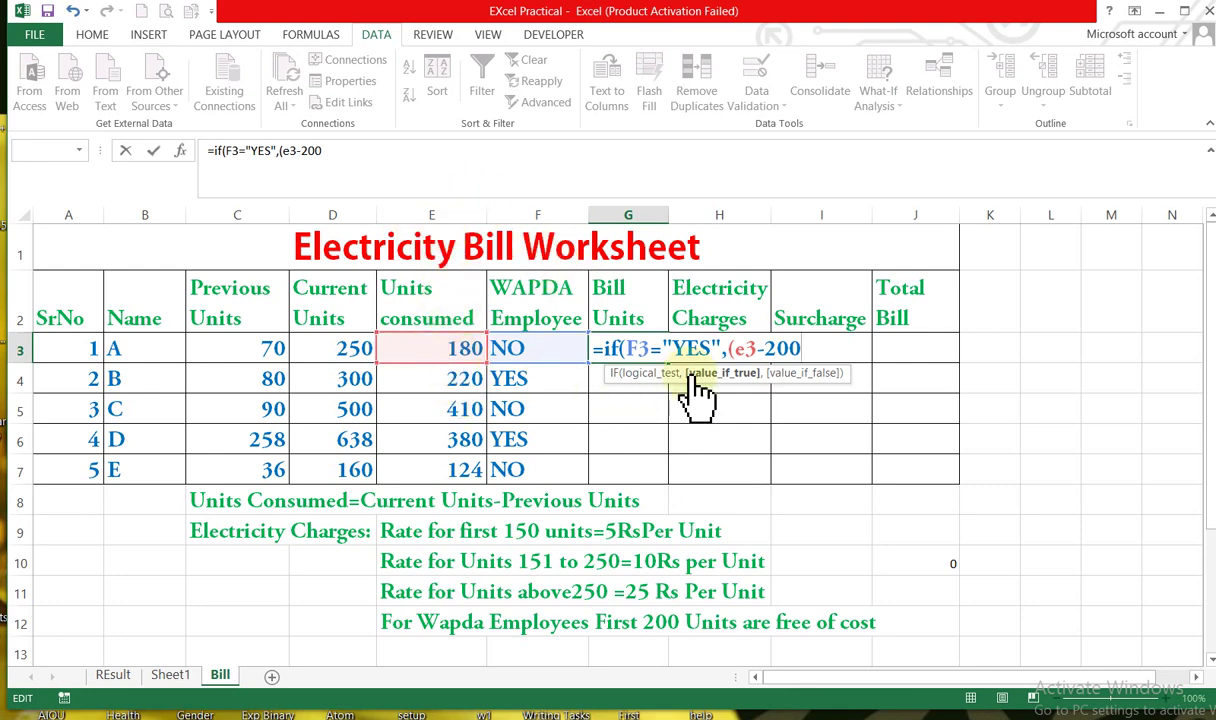
pyautogui.write(')')
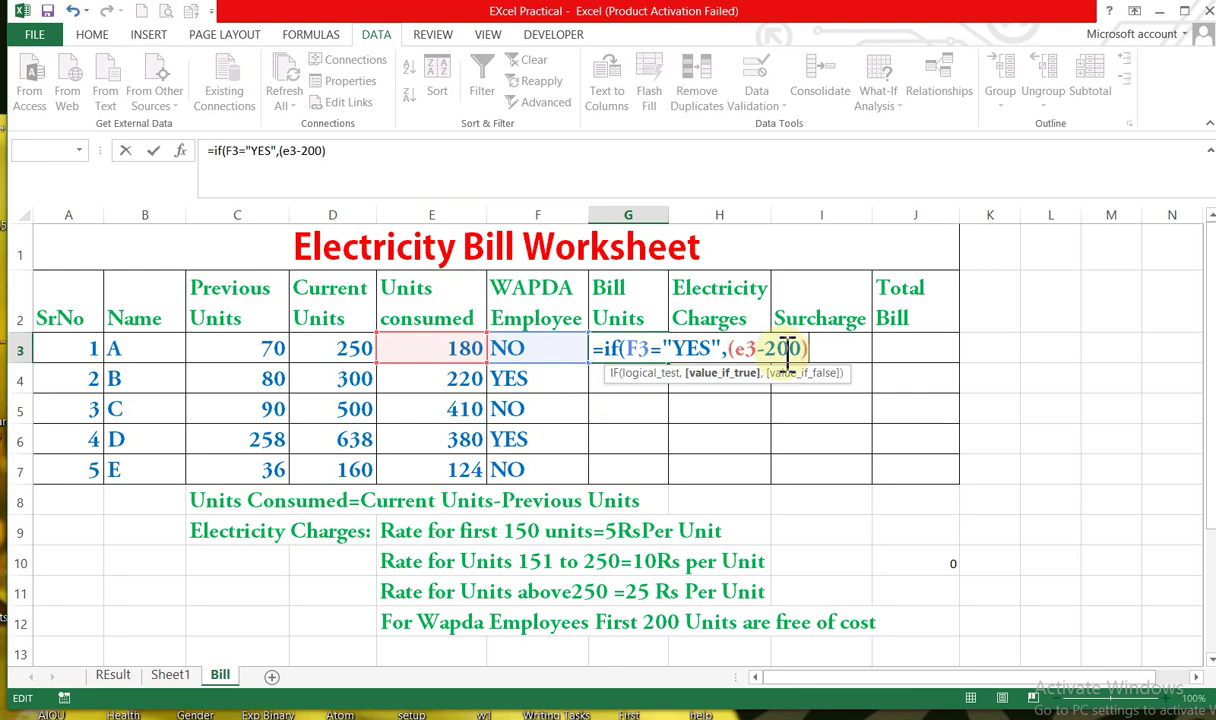
pyautogui.write(',')
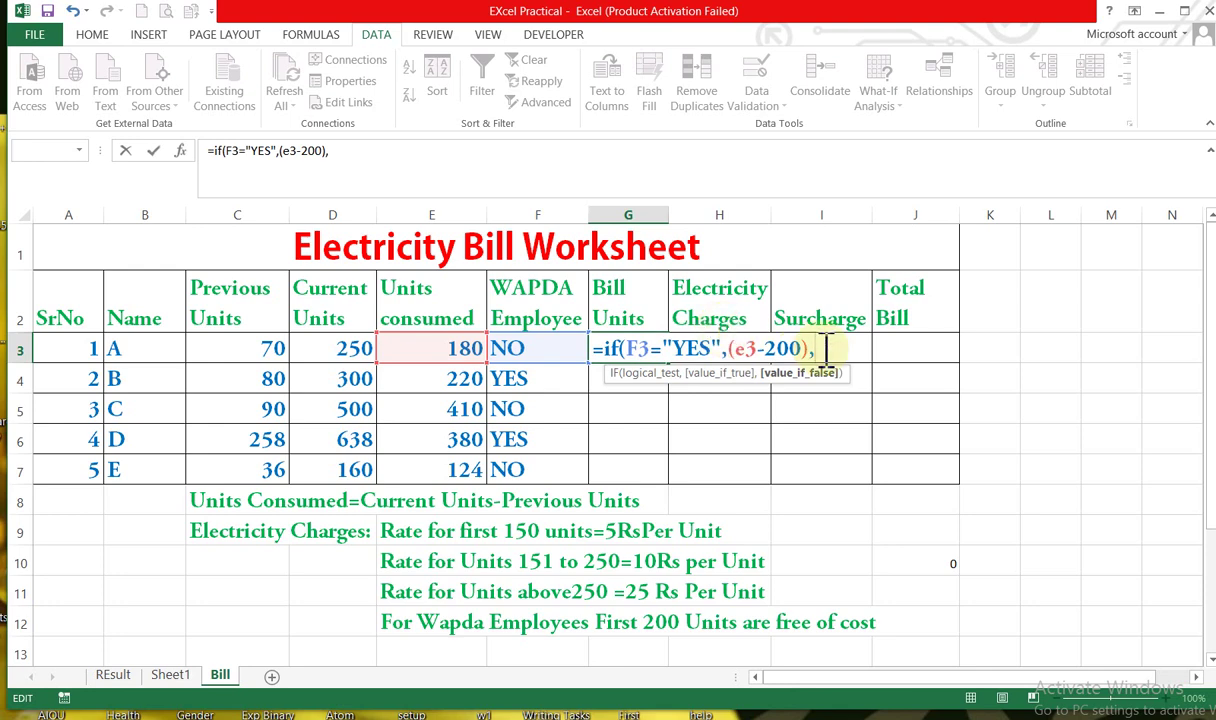
pyautogui.write('e3')
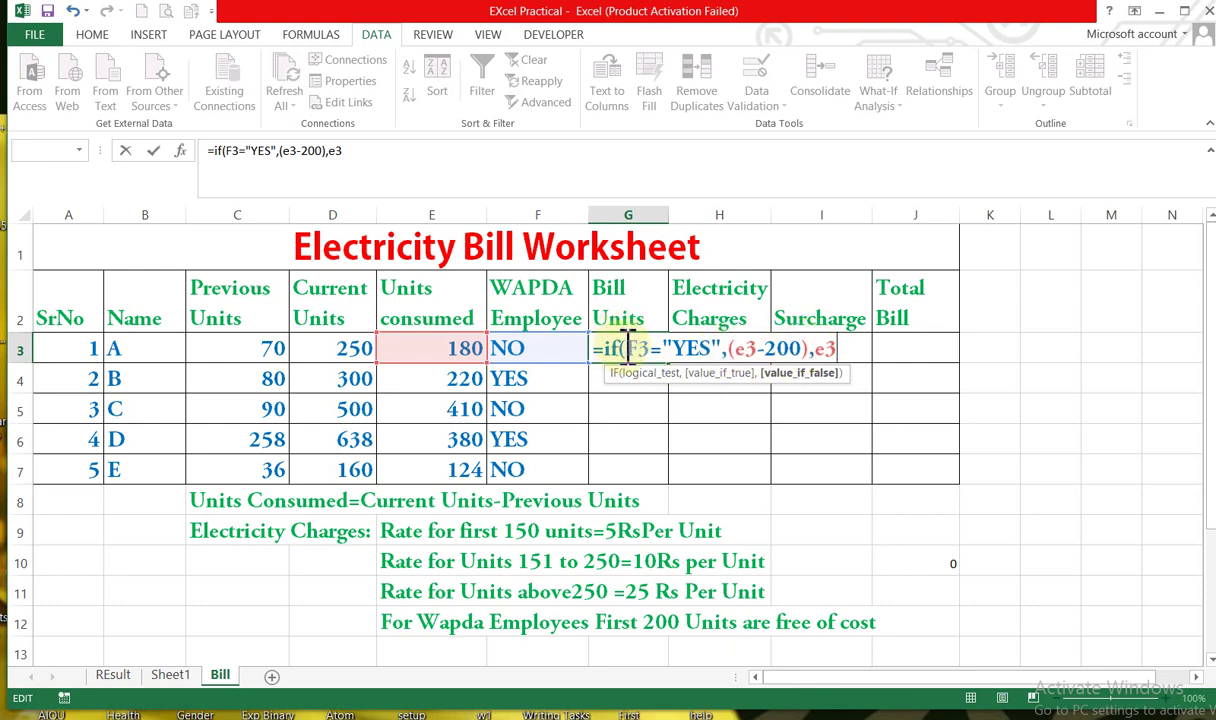
pyautogui.write(')')
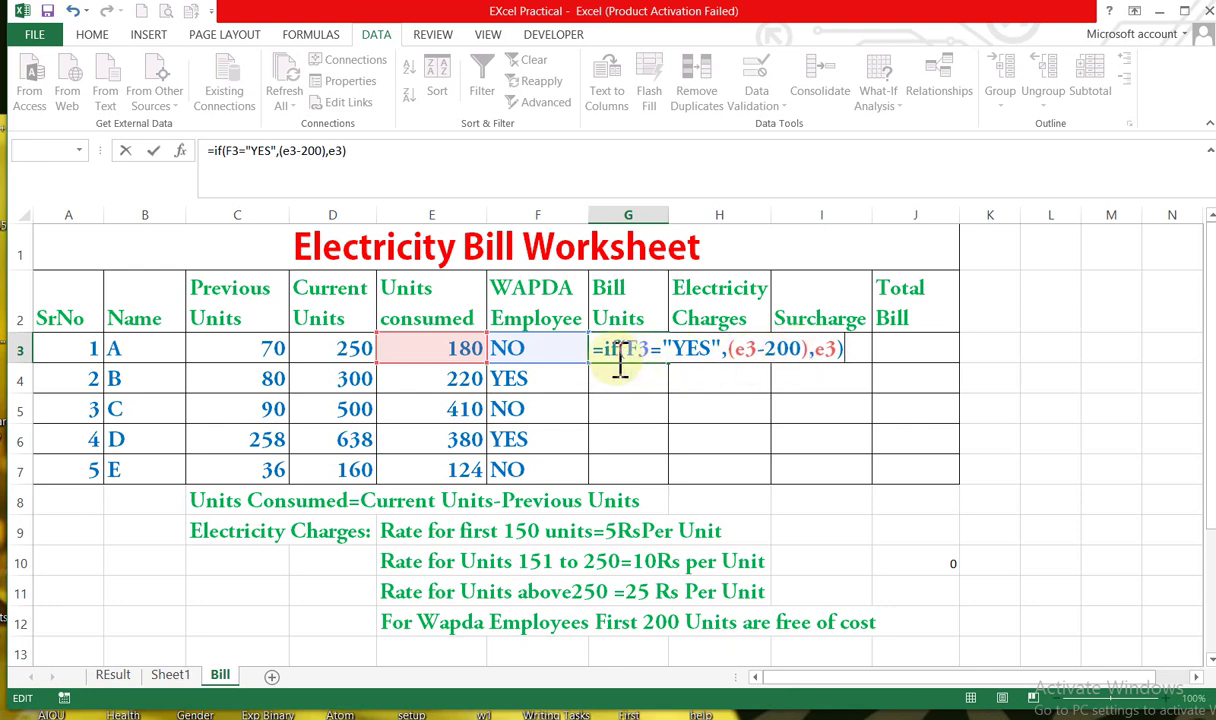
pyautogui.press('Return')
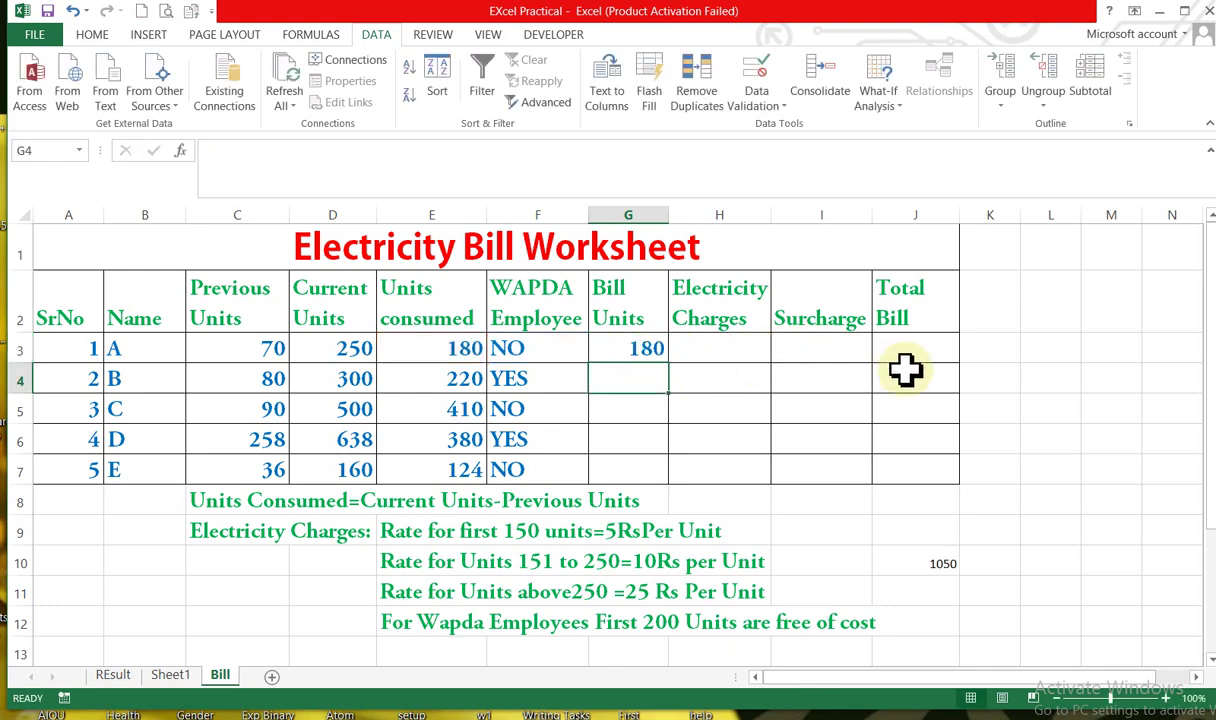
# Fill the Bill Units formula from G3 down through G7 and check the formulas in G6 and G3
pyautogui.click(641, 346)
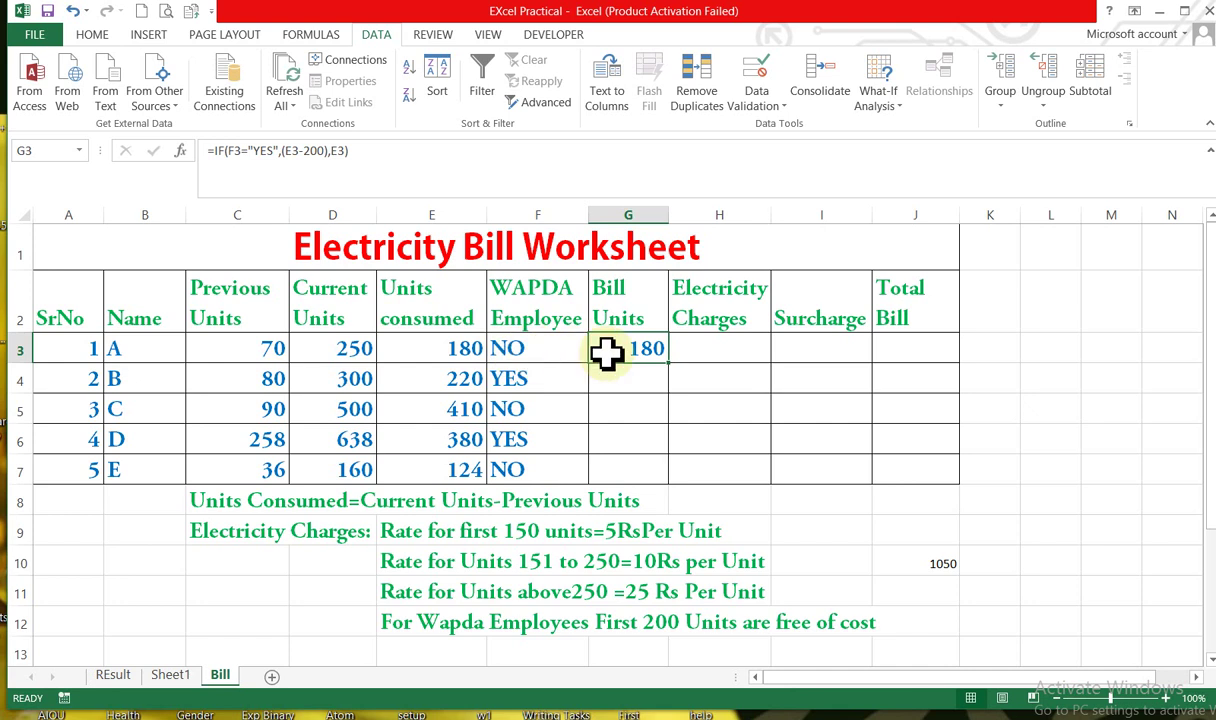
pyautogui.moveTo(669, 364); pyautogui.dragTo(677, 495)
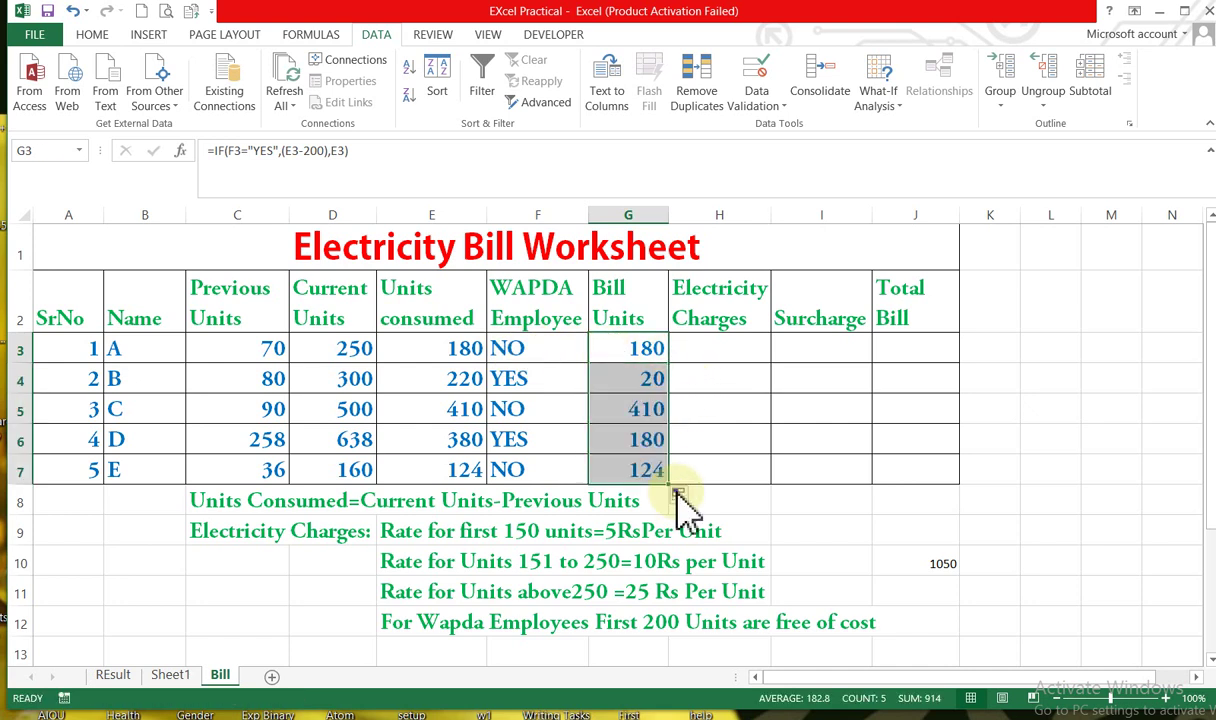
pyautogui.click(641, 443)
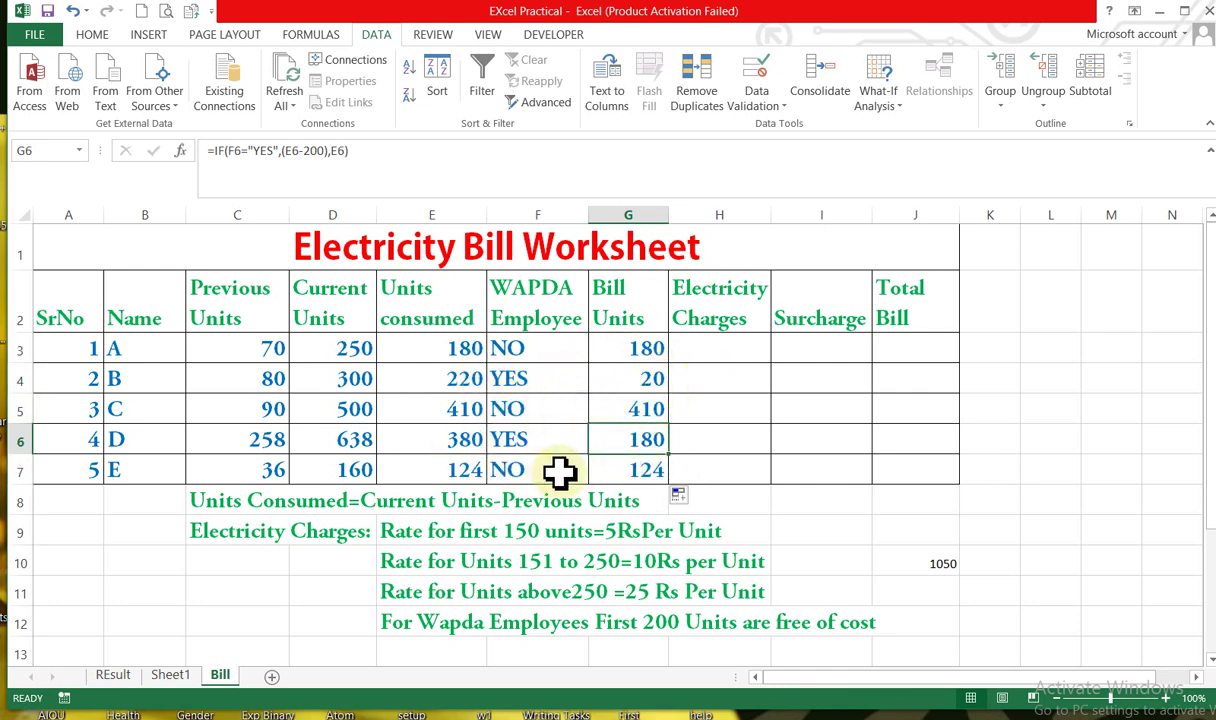
pyautogui.click(662, 350)
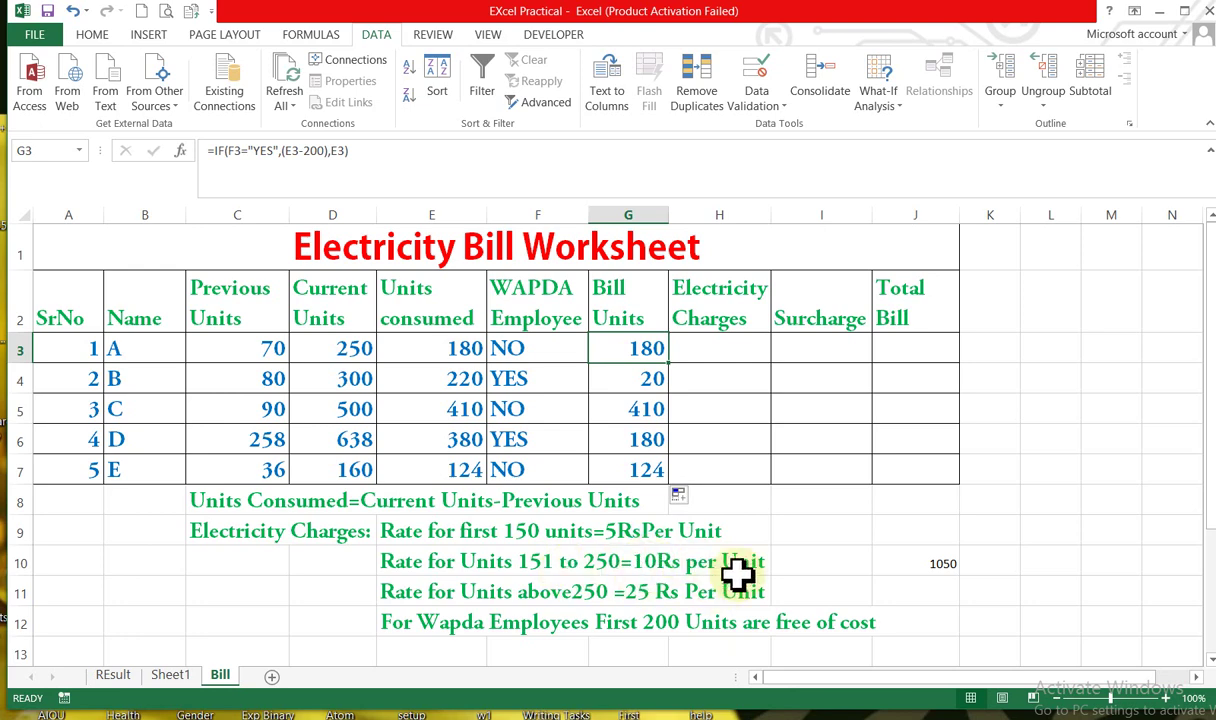
# Enlarge the nested IF formula text in C21, below the surcharge rule, to font size 24
pyautogui.moveTo(1208, 460); pyautogui.dragTo(1215, 525)
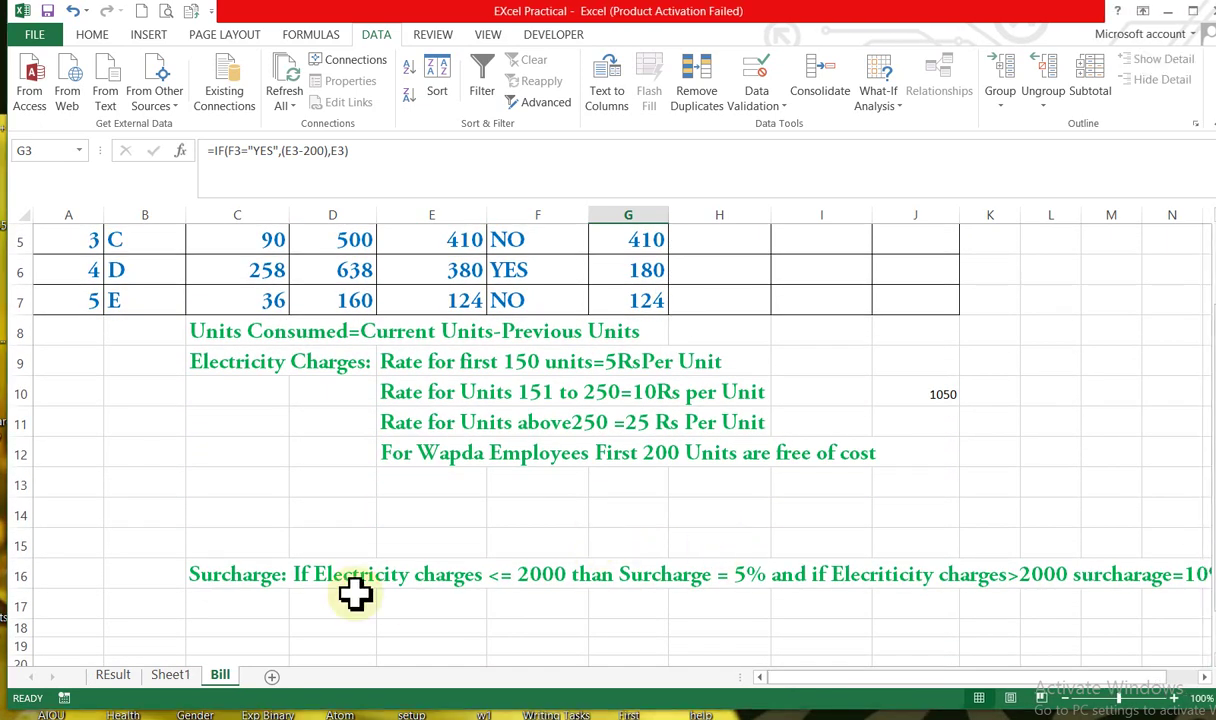
pyautogui.click(1010, 630)
pyautogui.moveTo(1214, 590); pyautogui.dragTo(1214, 624)
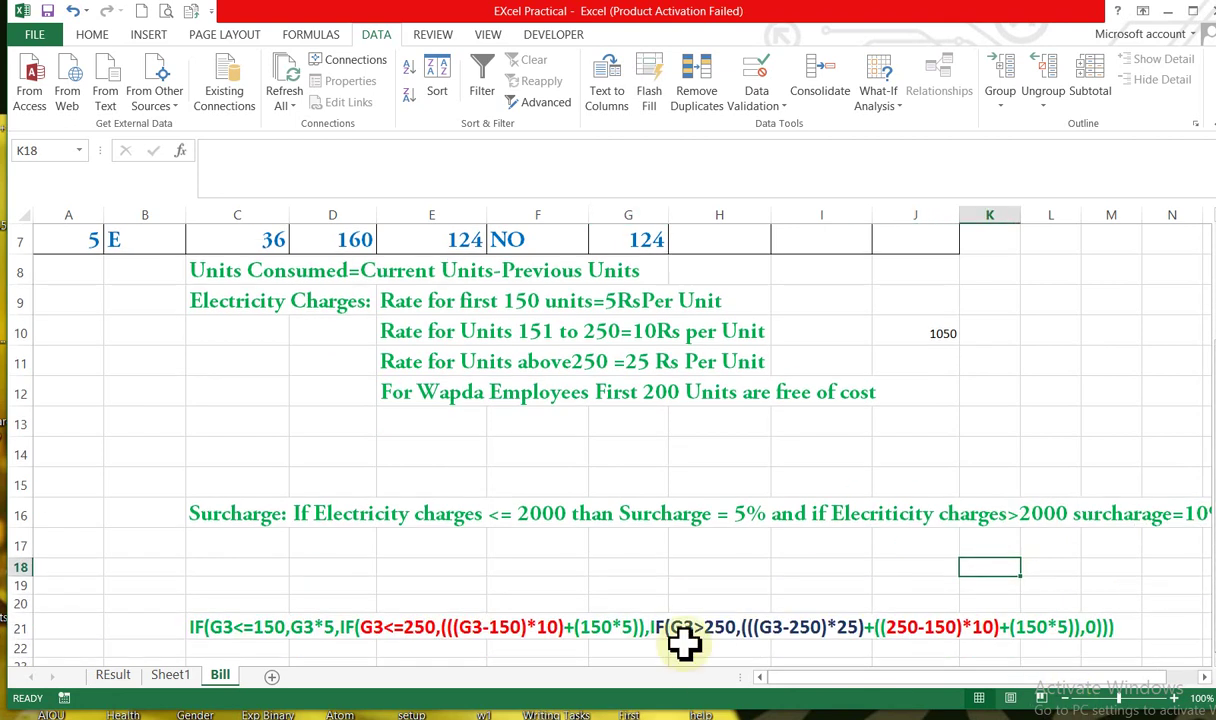
pyautogui.click(214, 628)
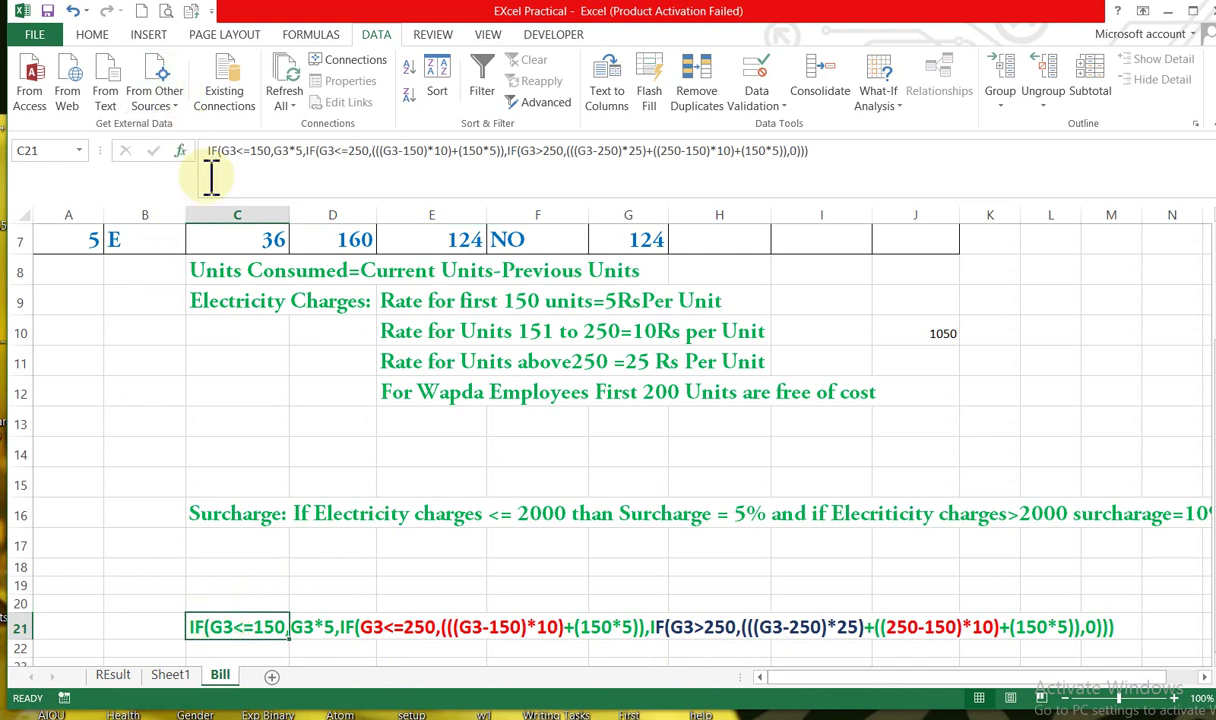
pyautogui.click(91, 38)
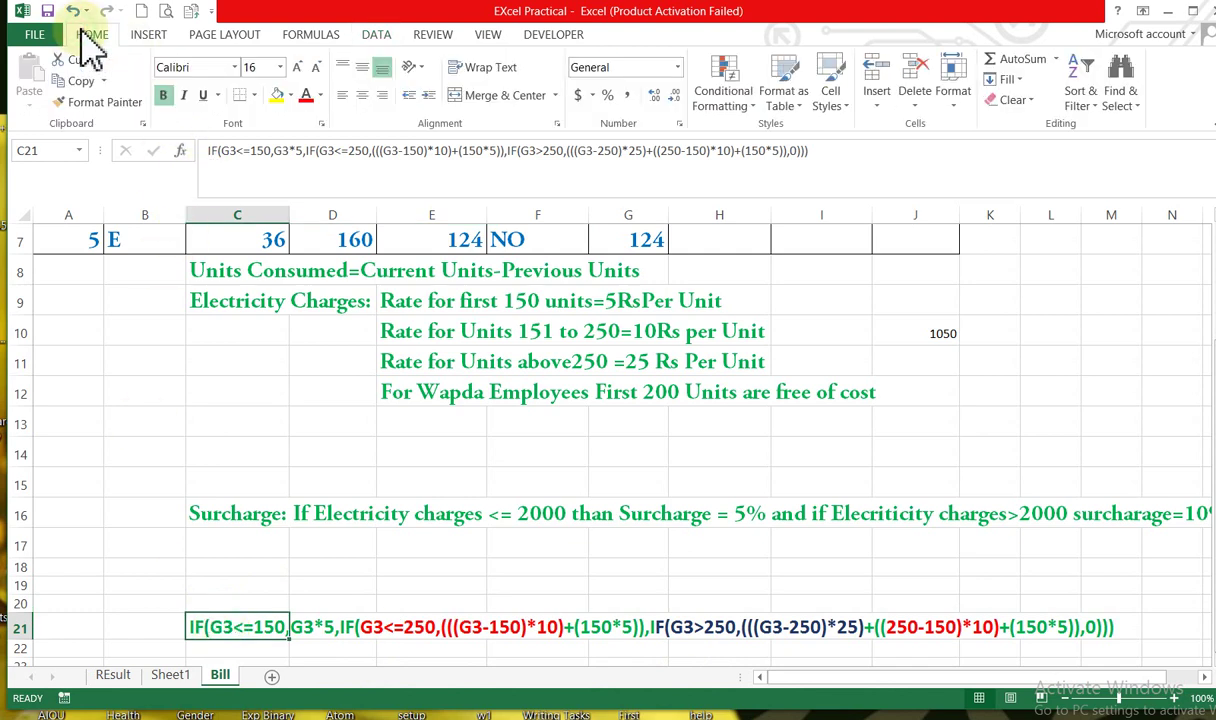
pyautogui.click(281, 68)
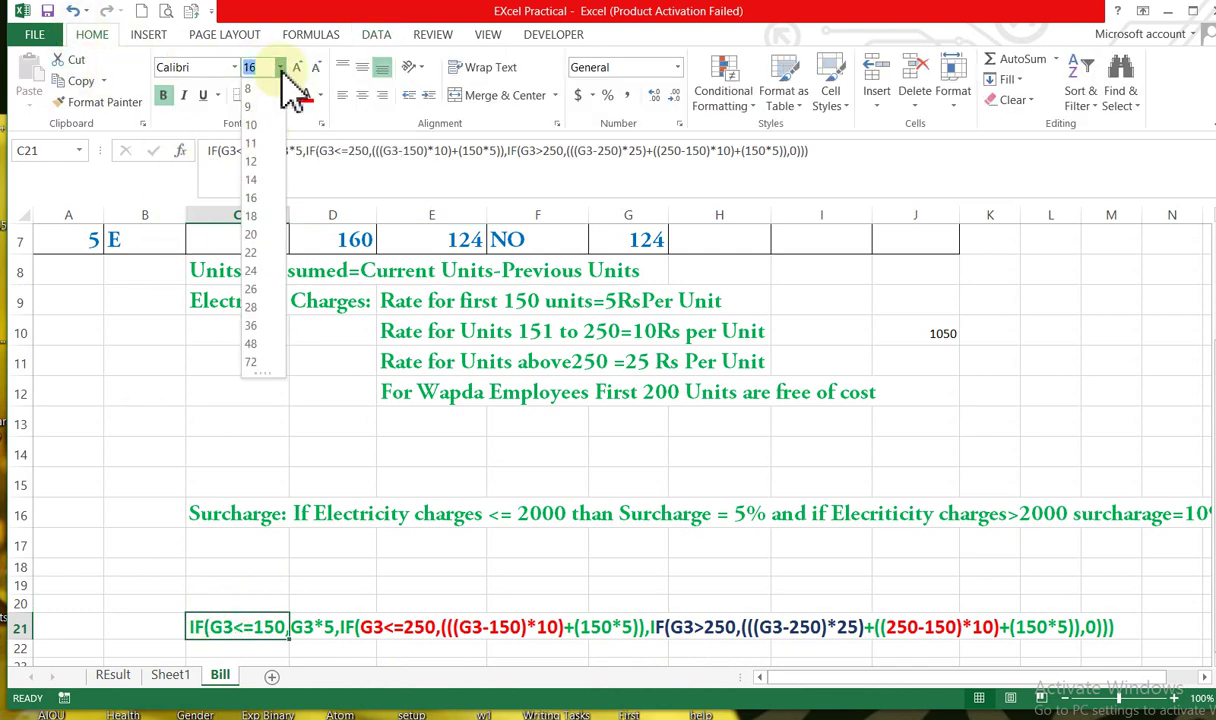
pyautogui.click(259, 273)
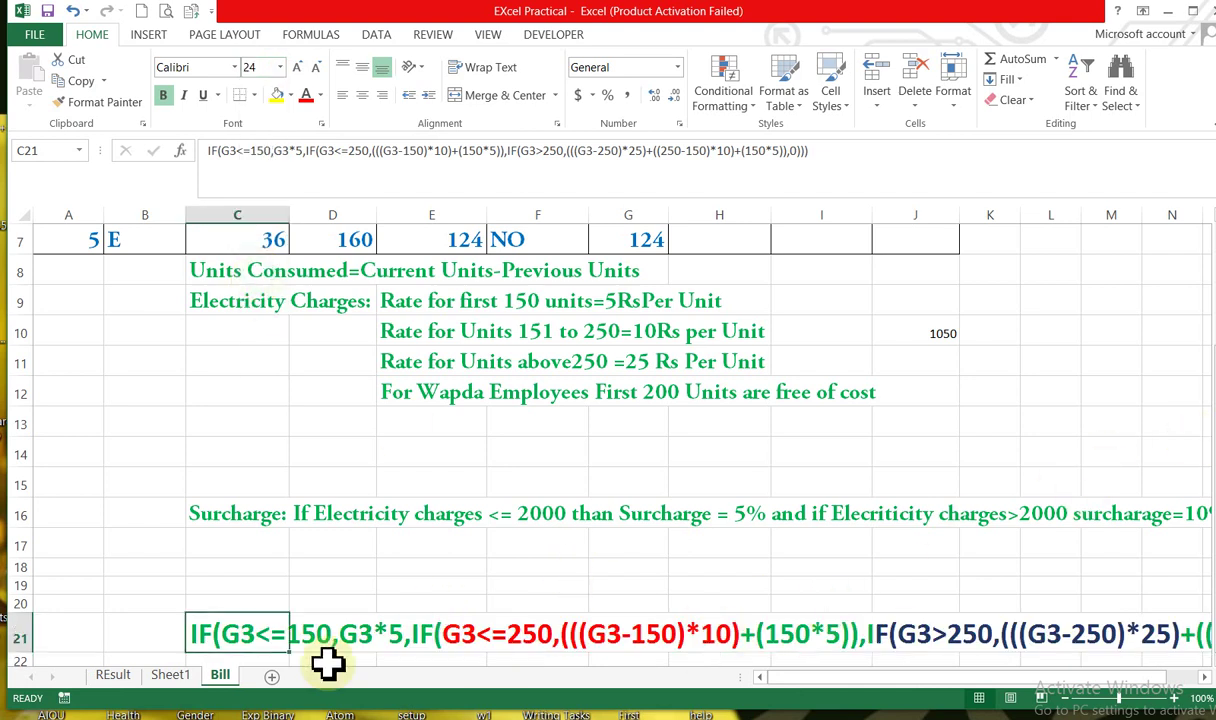
# Examine the nested IF formula text in C21 that works out the electricity charges from the bill units
pyautogui.click(152, 656)
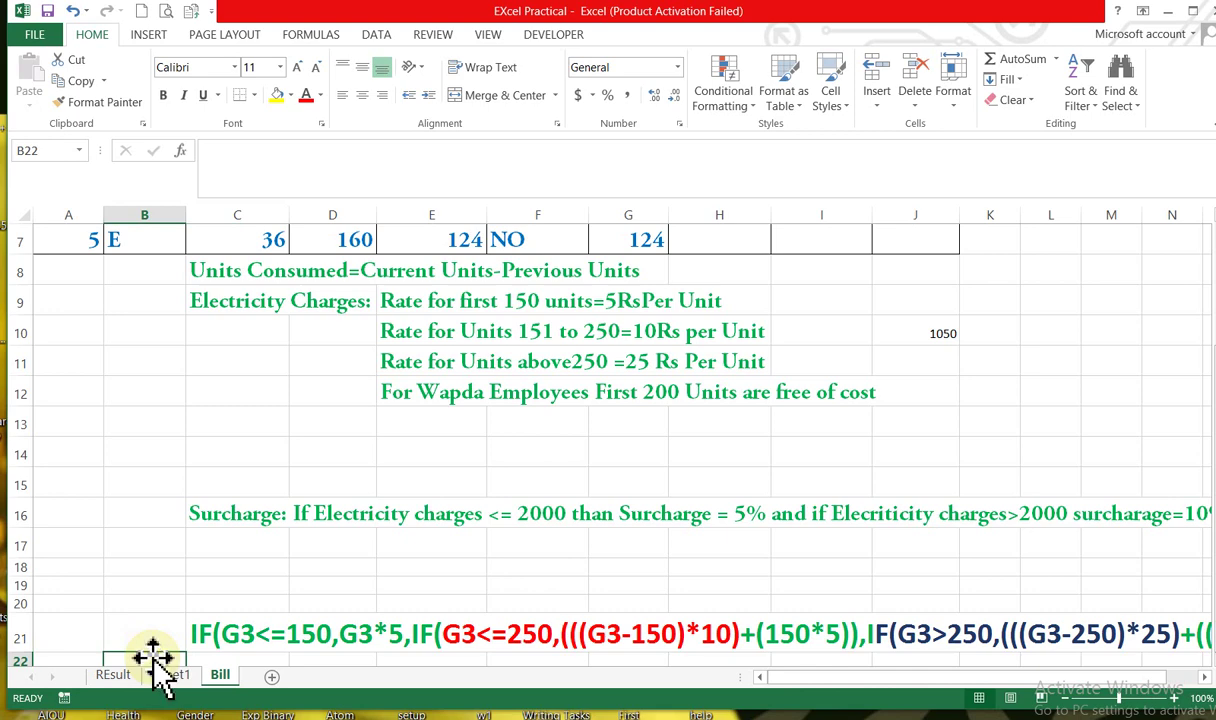
pyautogui.press('Down')
pyautogui.press('Down')
pyautogui.press('Down')
pyautogui.press('Down')
pyautogui.press('Down')
pyautogui.press('Down')
pyautogui.press('Down')
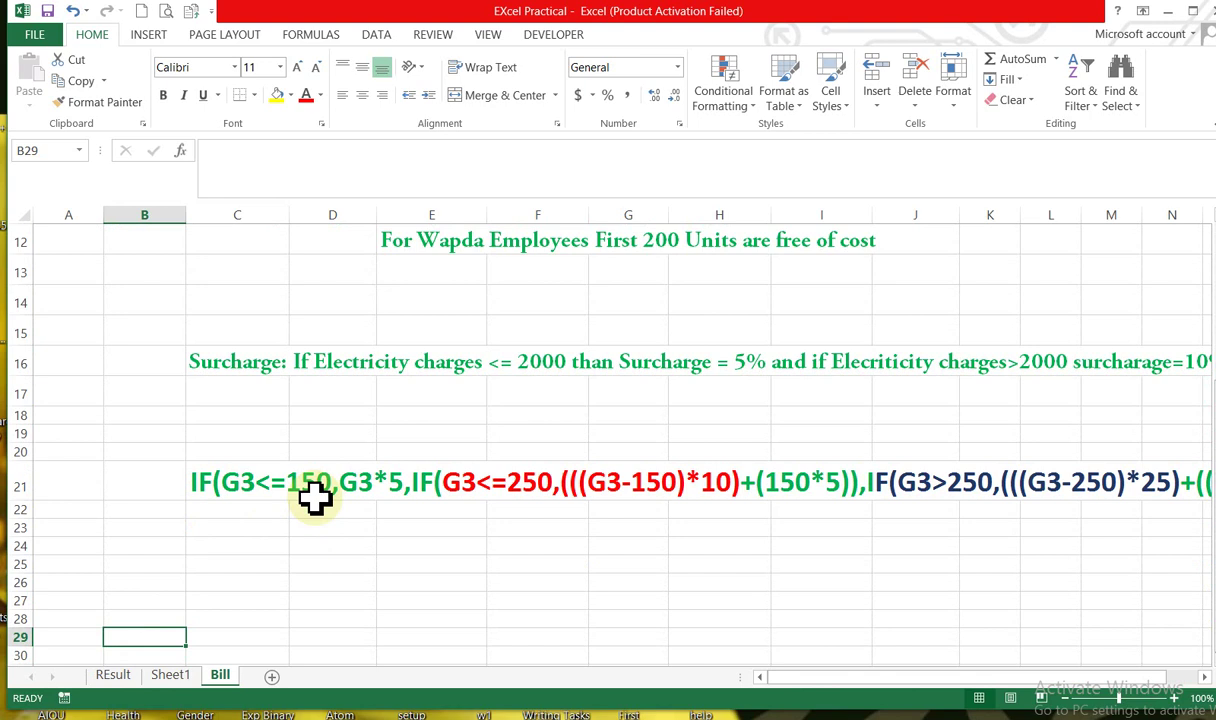
pyautogui.click(245, 492)
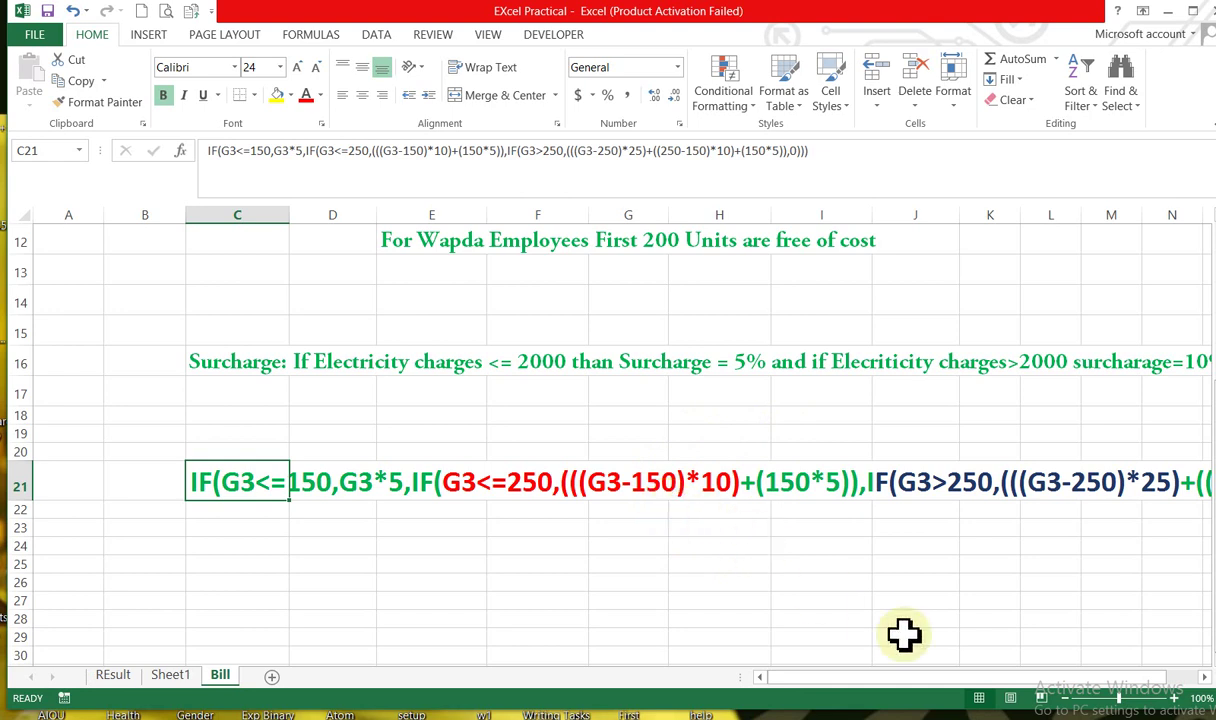
# Examine the rest of the C21 formula text, from the above-250-units test through to its closing brackets
pyautogui.moveTo(907, 680); pyautogui.dragTo(975, 680)
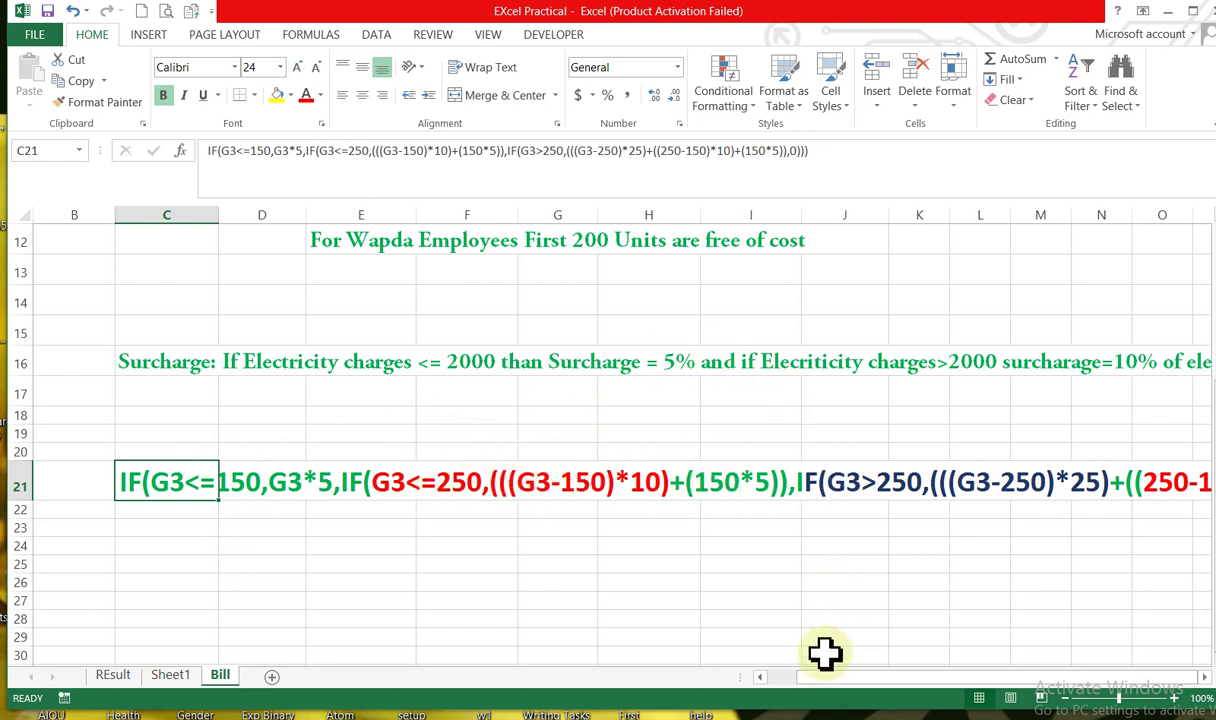
pyautogui.moveTo(858, 679); pyautogui.dragTo(928, 683)
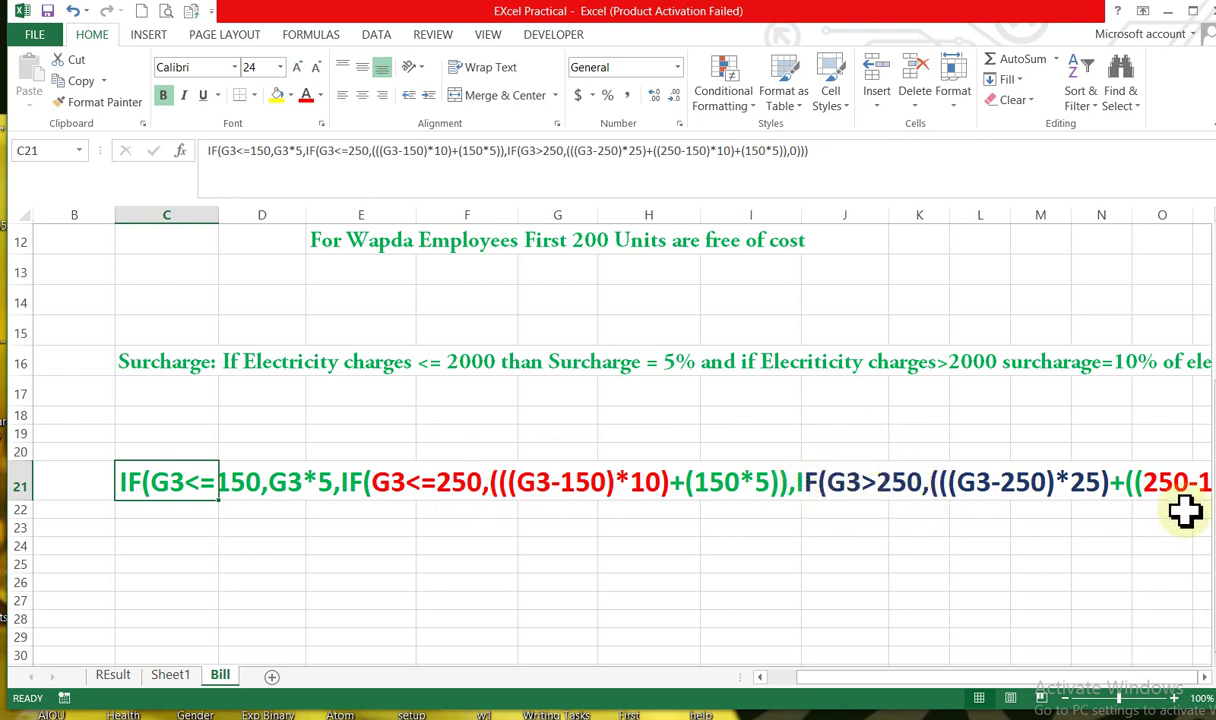
pyautogui.moveTo(1000, 677); pyautogui.dragTo(1040, 680)
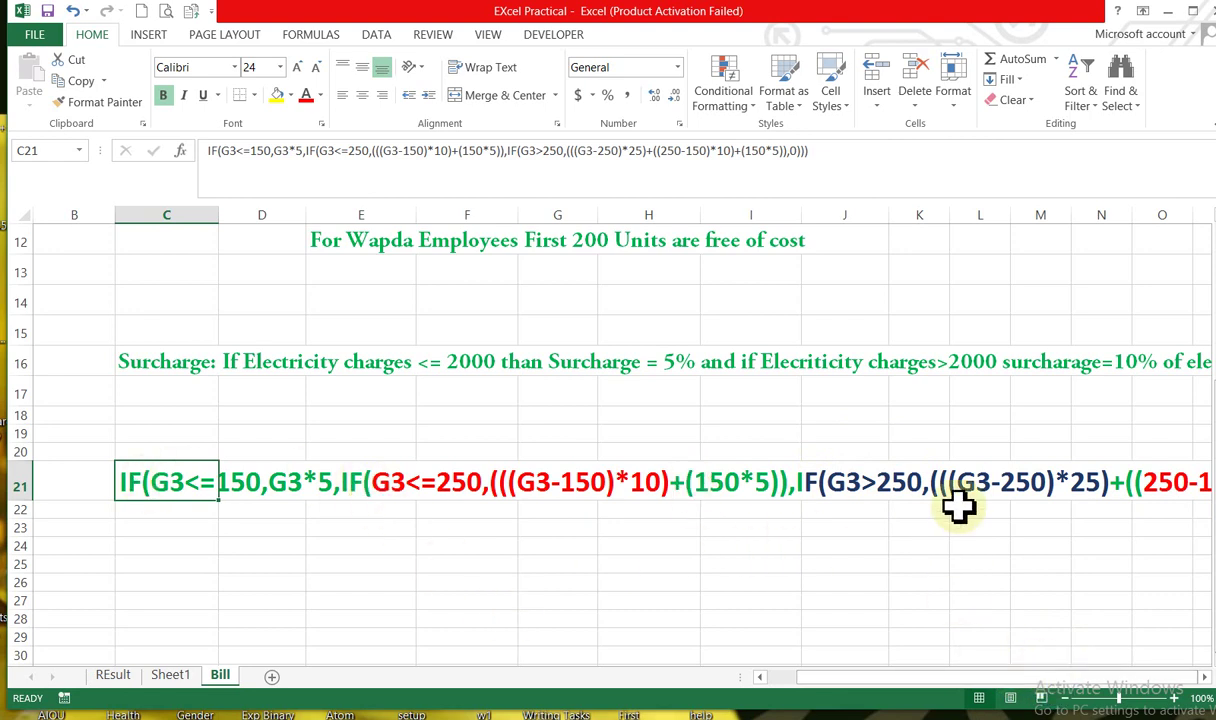
pyautogui.click(1160, 525)
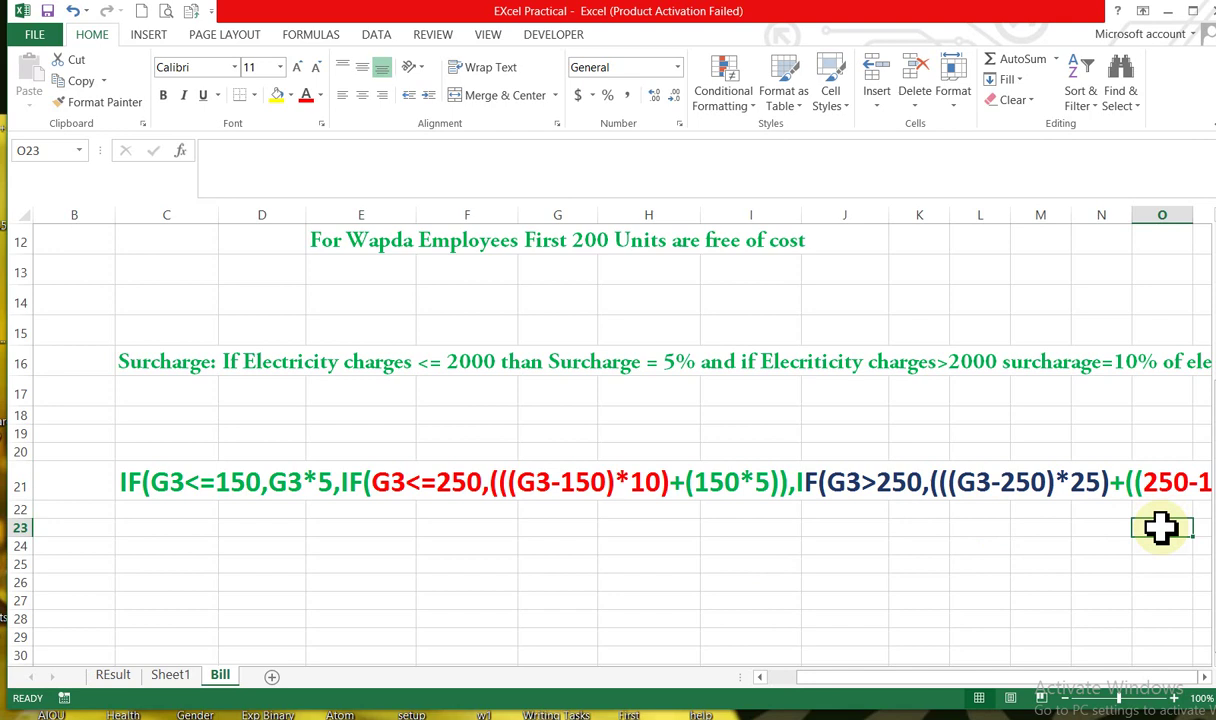
pyautogui.press('Right')
pyautogui.press('Right')
pyautogui.press('Right')
pyautogui.press('Right')
pyautogui.press('Right')
pyautogui.press('Right')
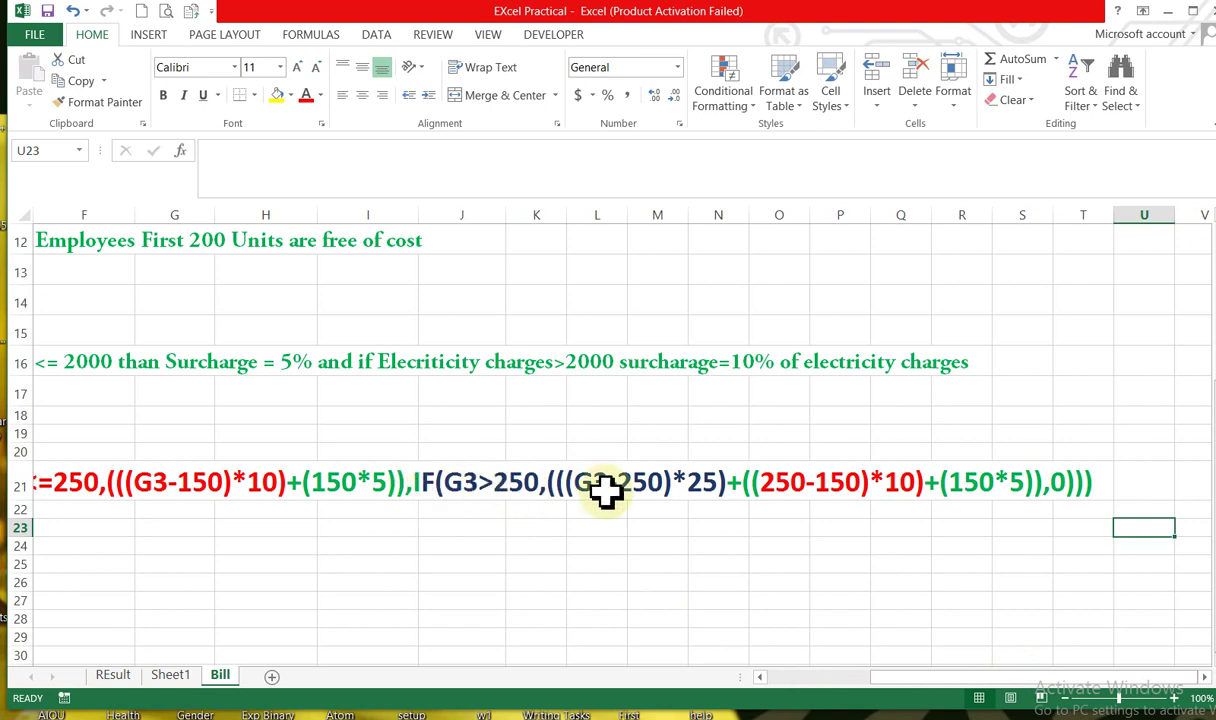
pyautogui.click(1007, 480)
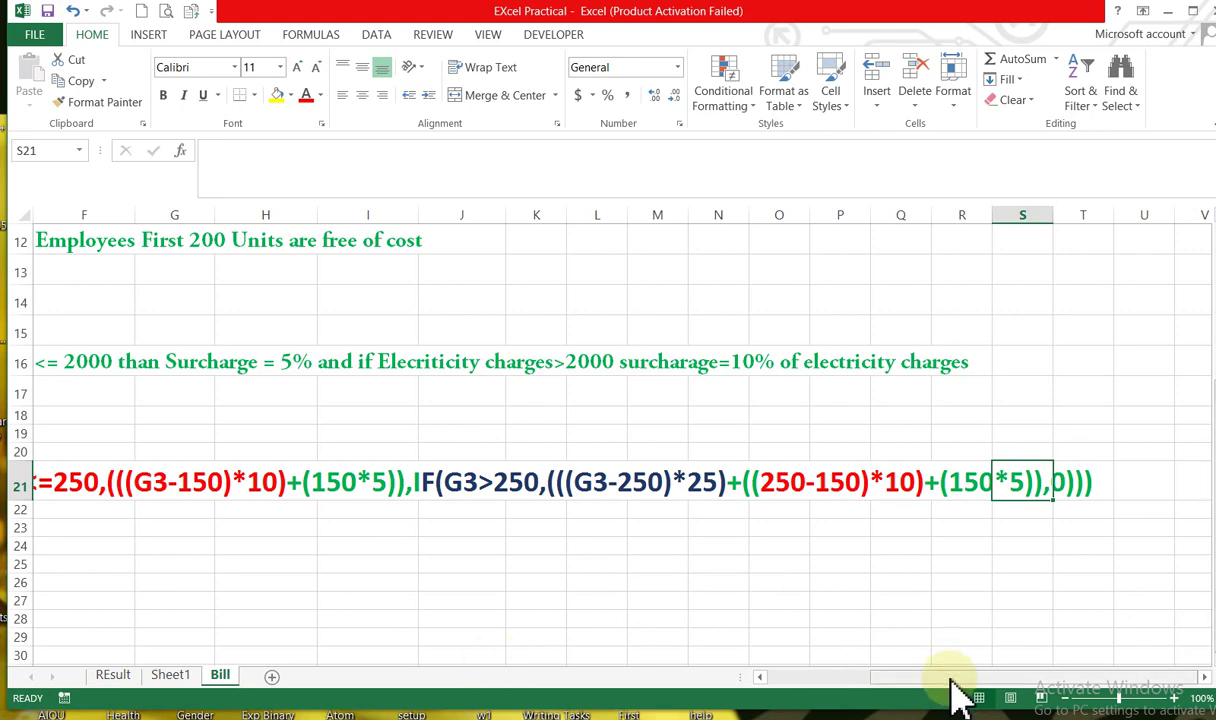
# Copy cell C21 and try to start the Electricity Charges formula in H3 with an equals sign
pyautogui.moveTo(955, 680); pyautogui.dragTo(619, 684)
pyautogui.click(240, 483)
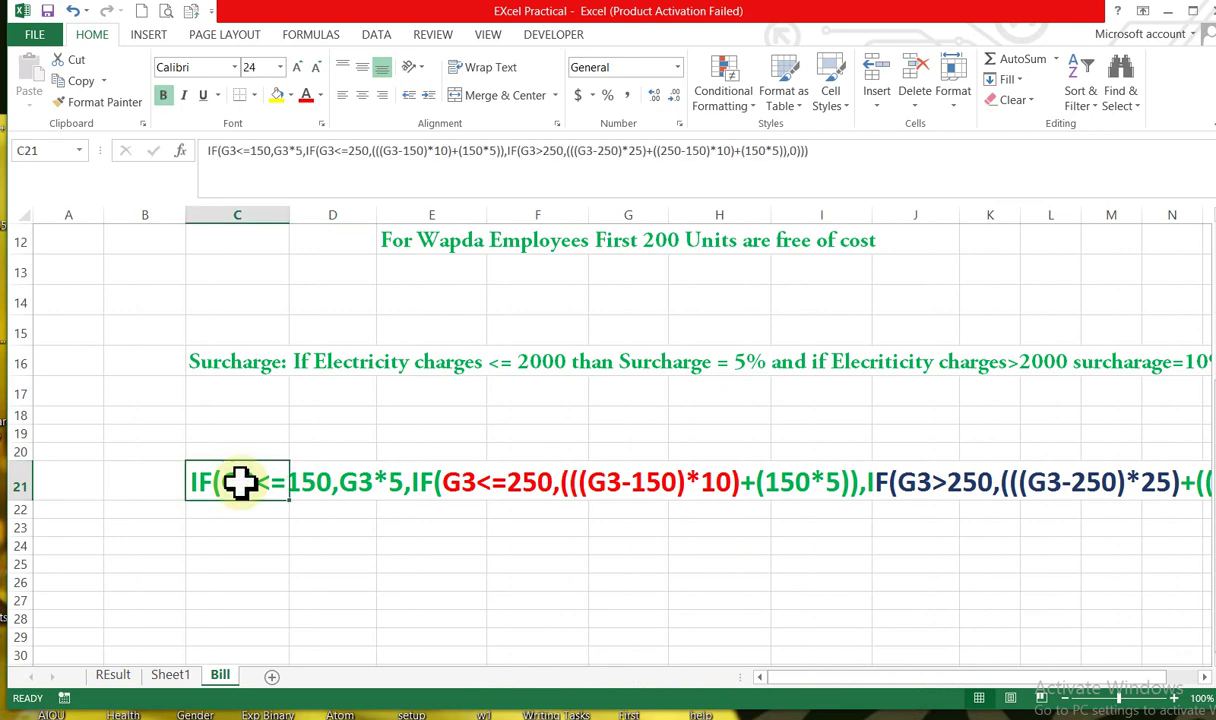
pyautogui.hotkey('ctrl', 'c')
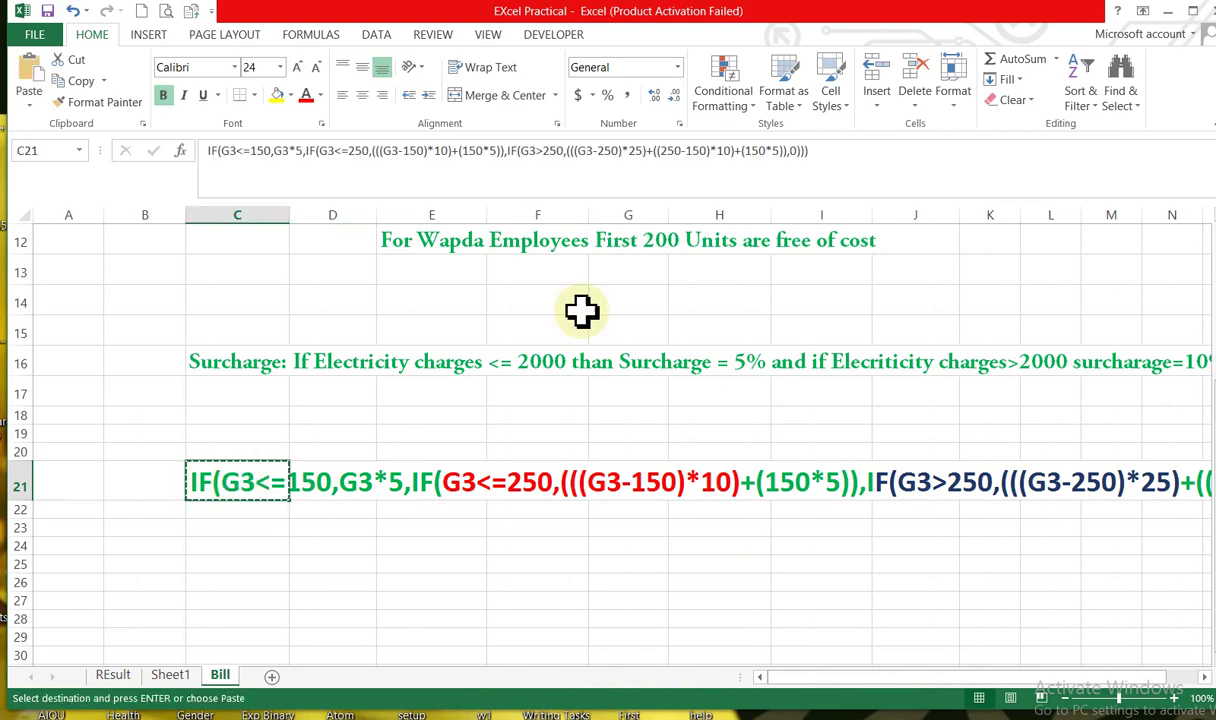
pyautogui.moveTo(1214, 404); pyautogui.dragTo(1214, 345)
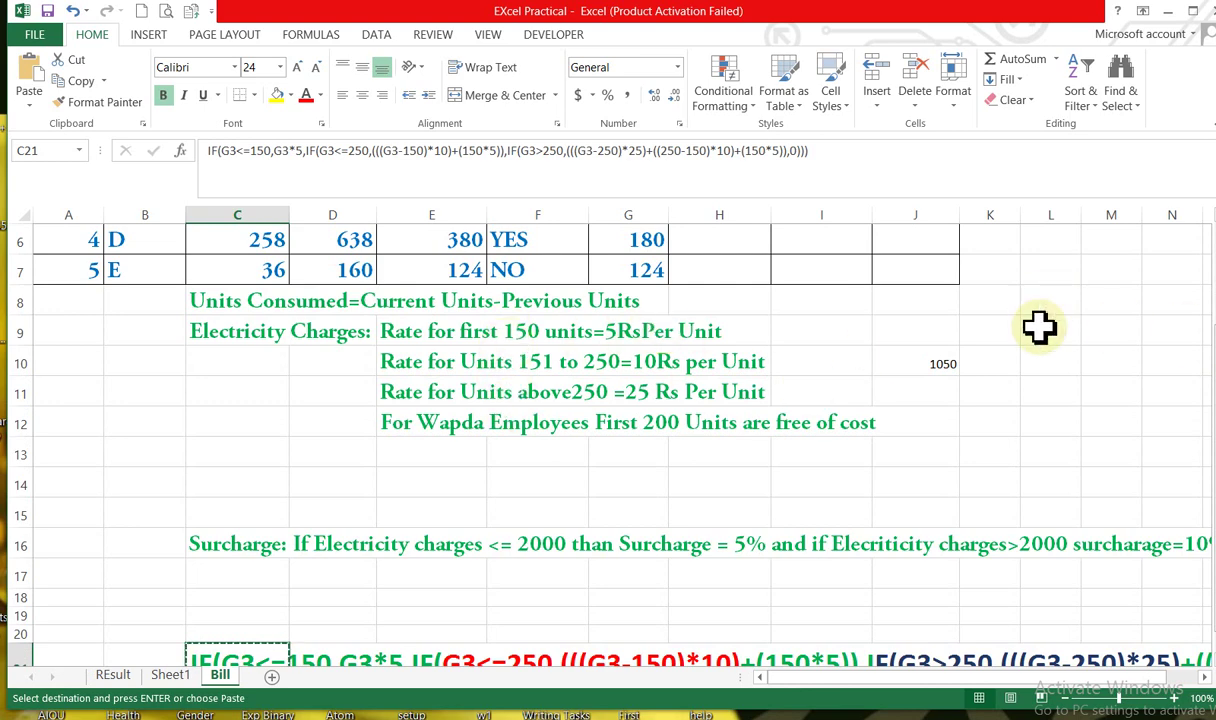
pyautogui.moveTo(1214, 360); pyautogui.dragTo(1213, 262)
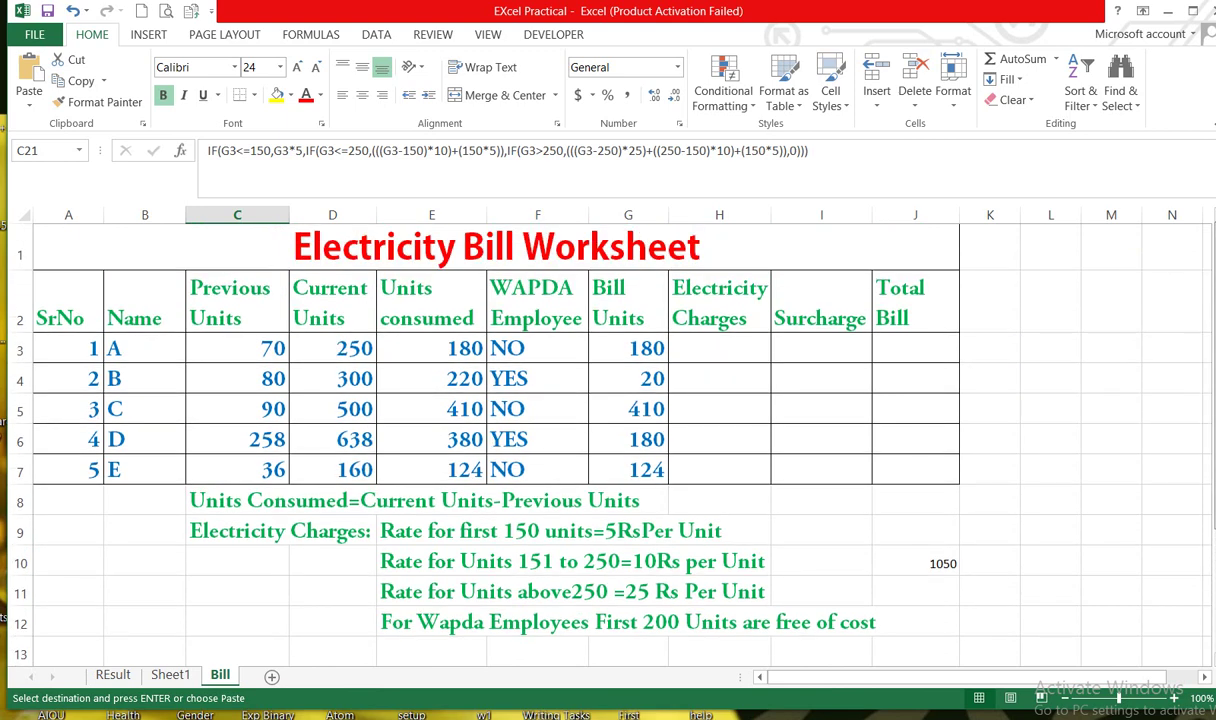
pyautogui.click(711, 350)
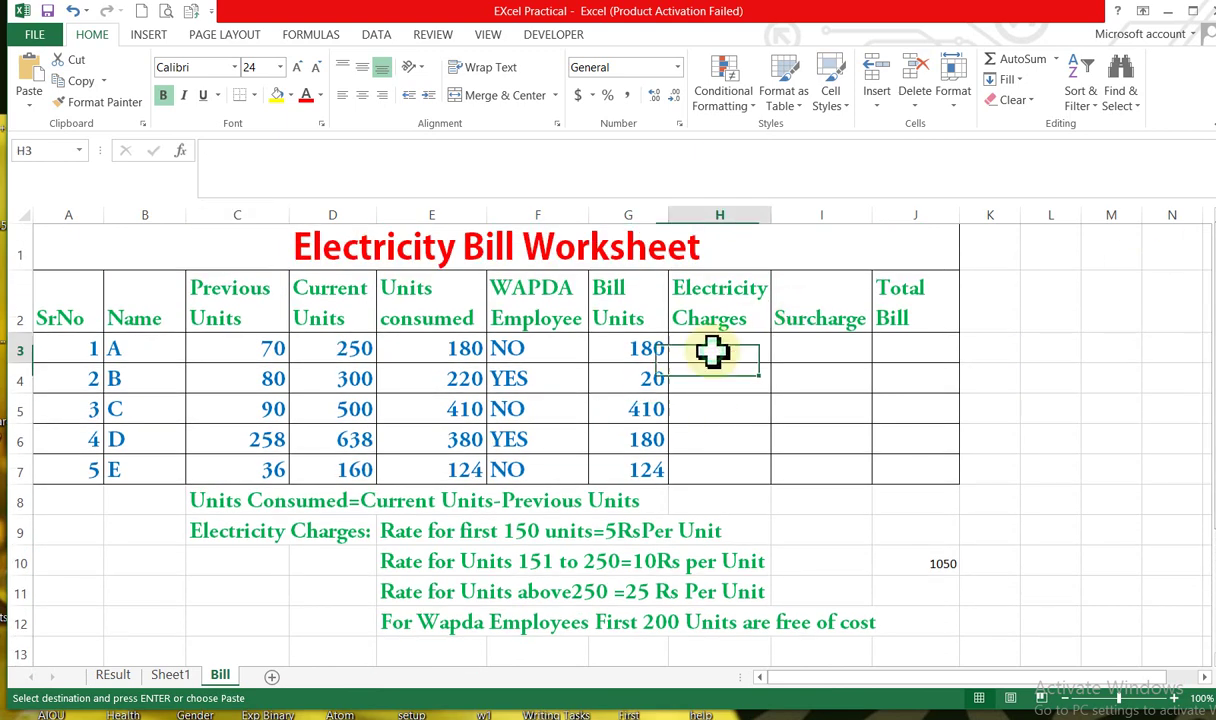
pyautogui.click(233, 170)
pyautogui.write('=')
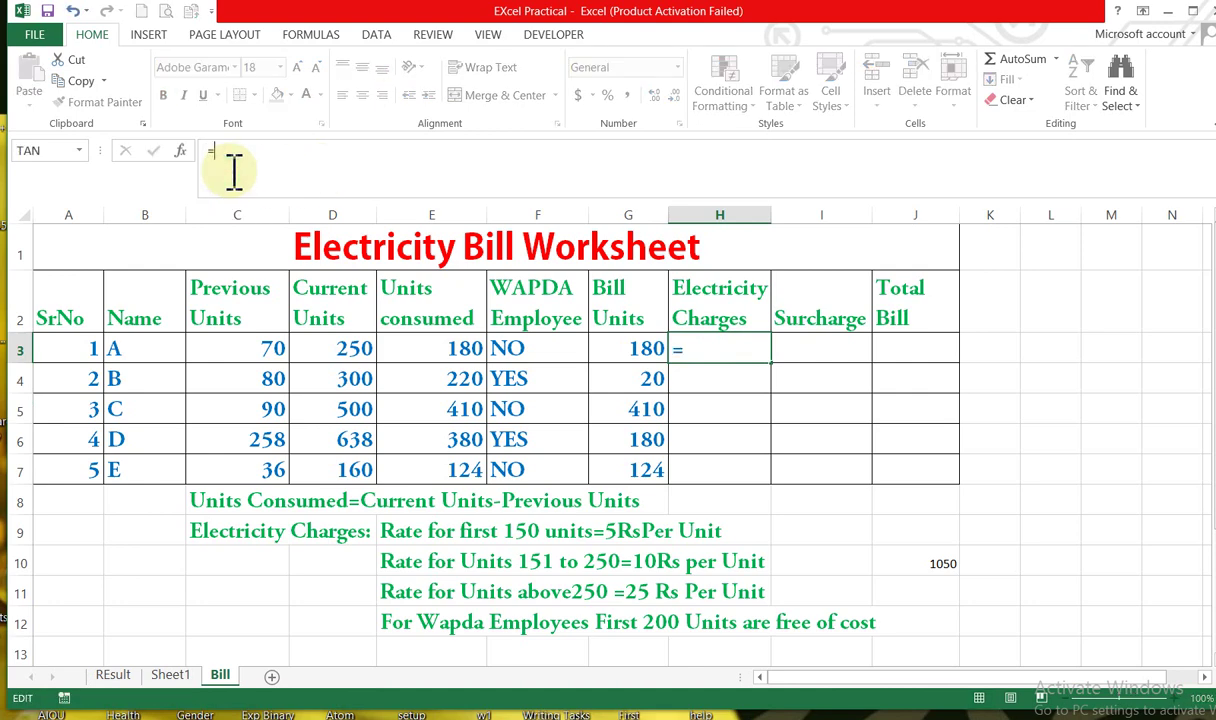
pyautogui.press('Return')
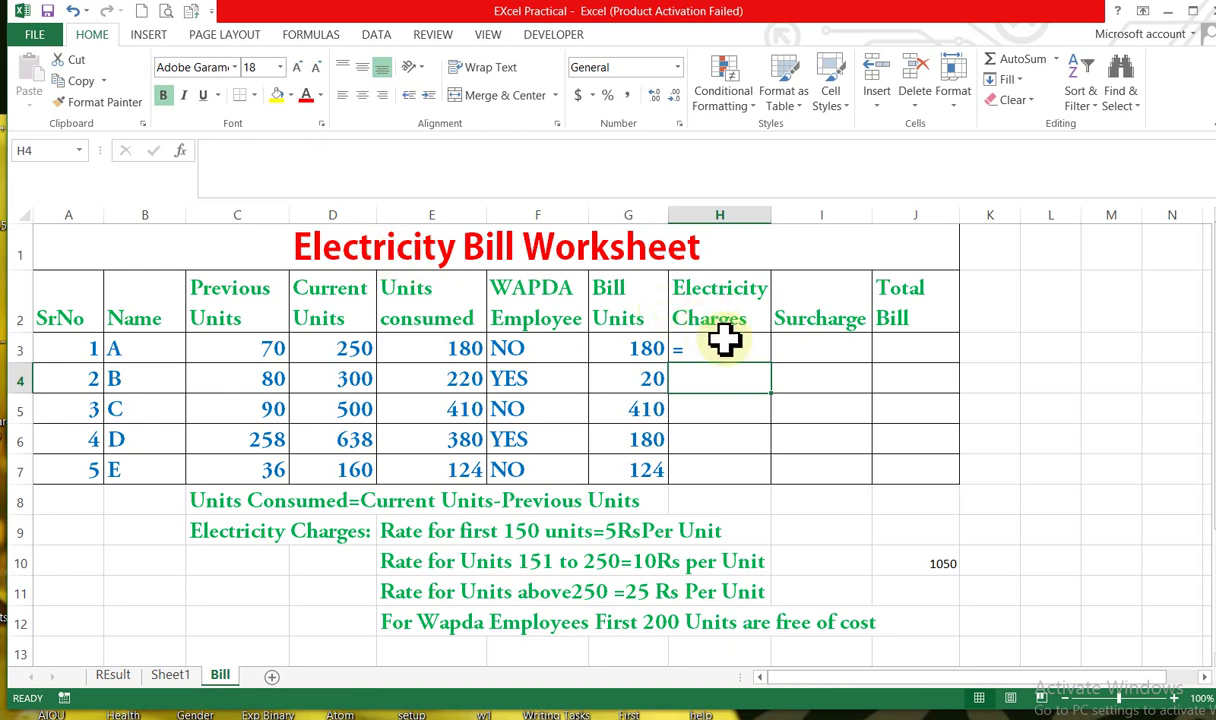
pyautogui.click(724, 341)
pyautogui.click(244, 152)
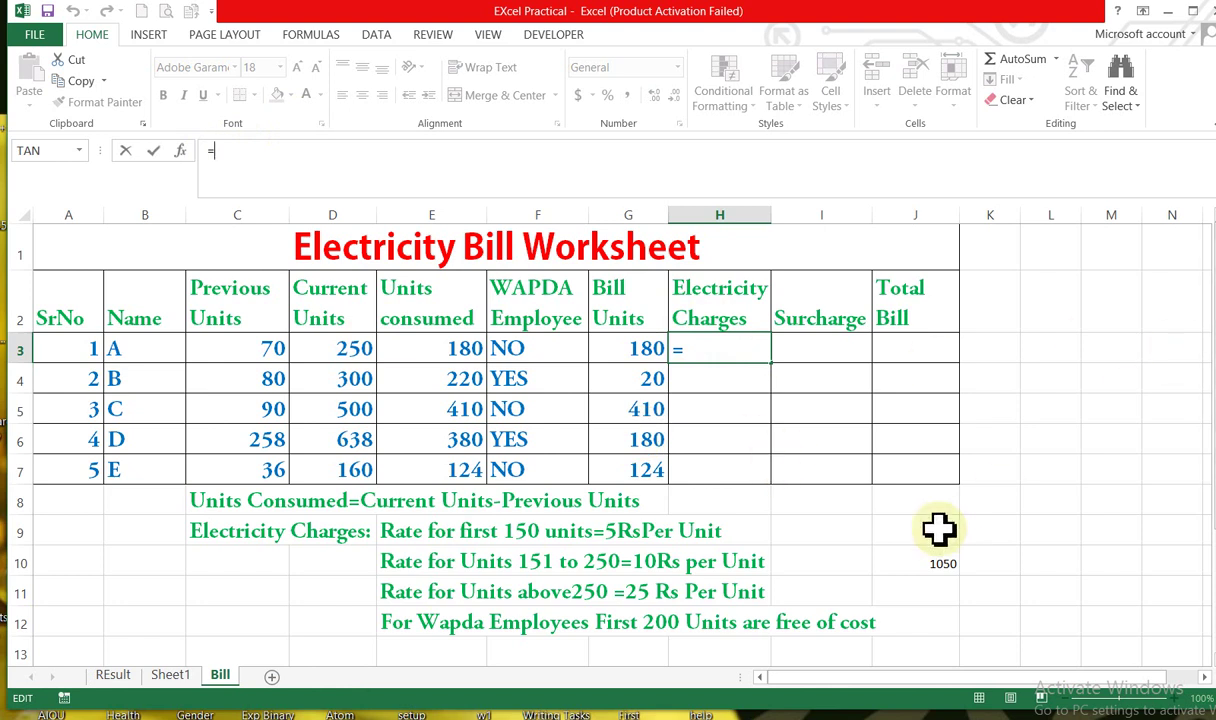
pyautogui.click(922, 566)
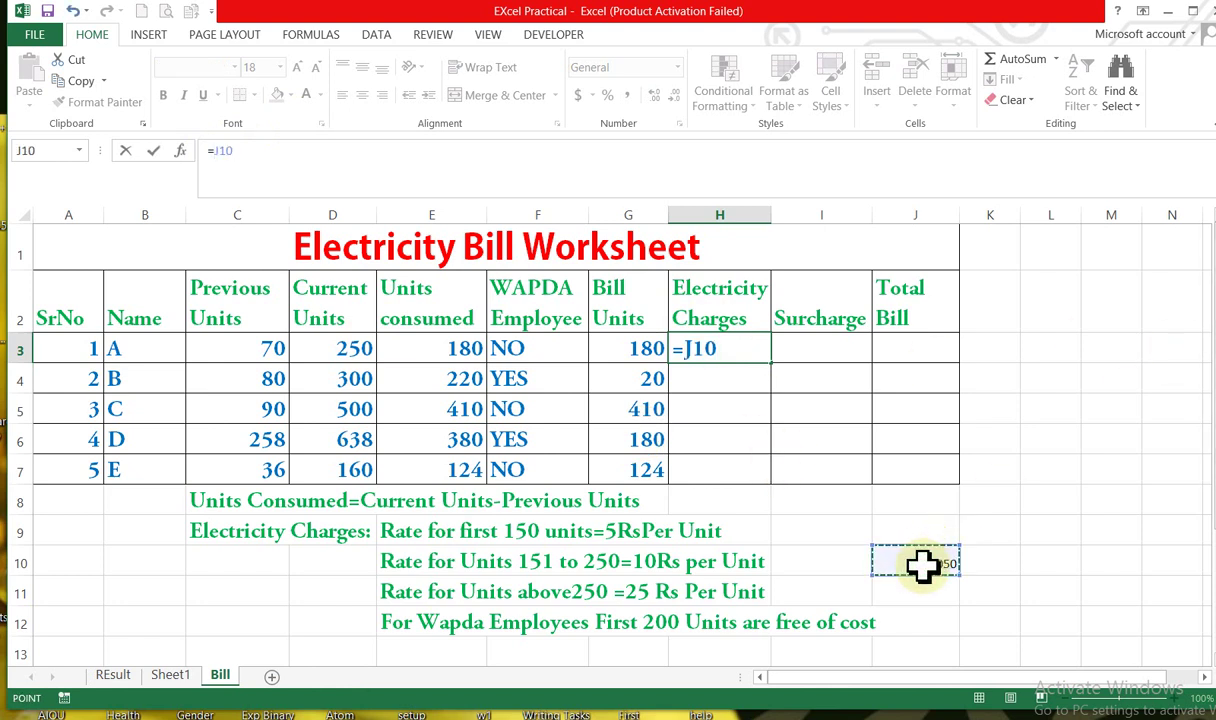
pyautogui.press('BackSpace')
pyautogui.press('BackSpace')
pyautogui.press('BackSpace')
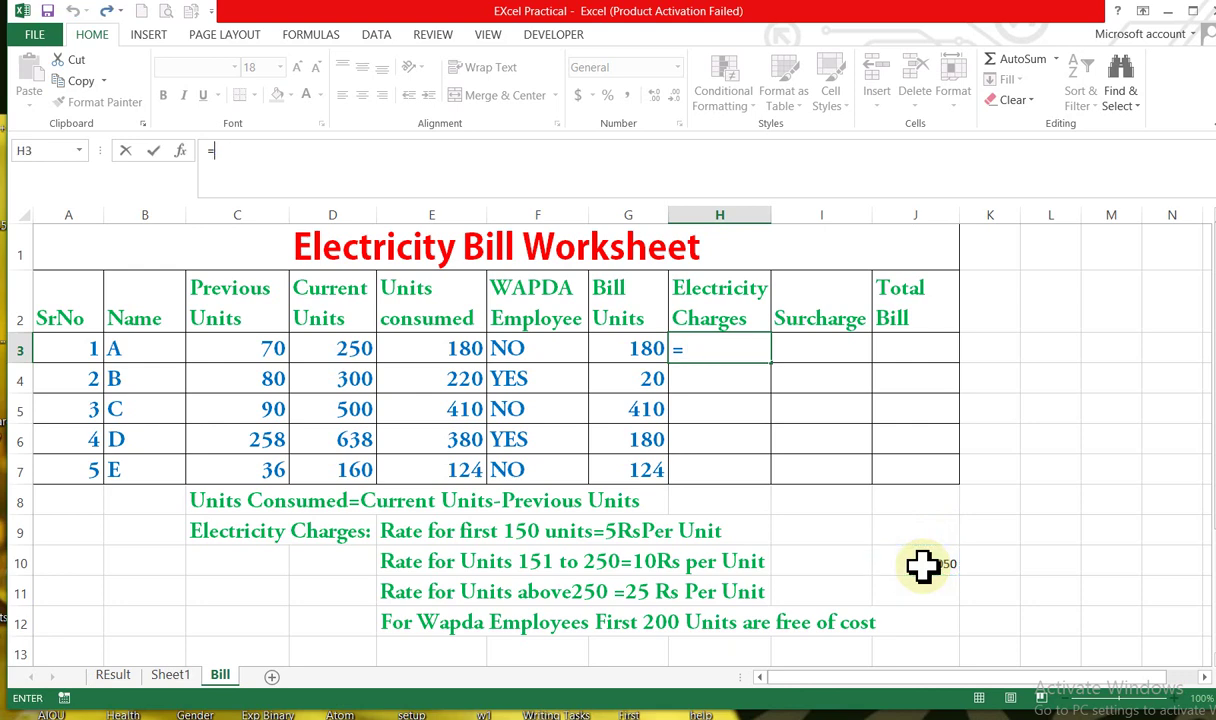
pyautogui.press('BackSpace')
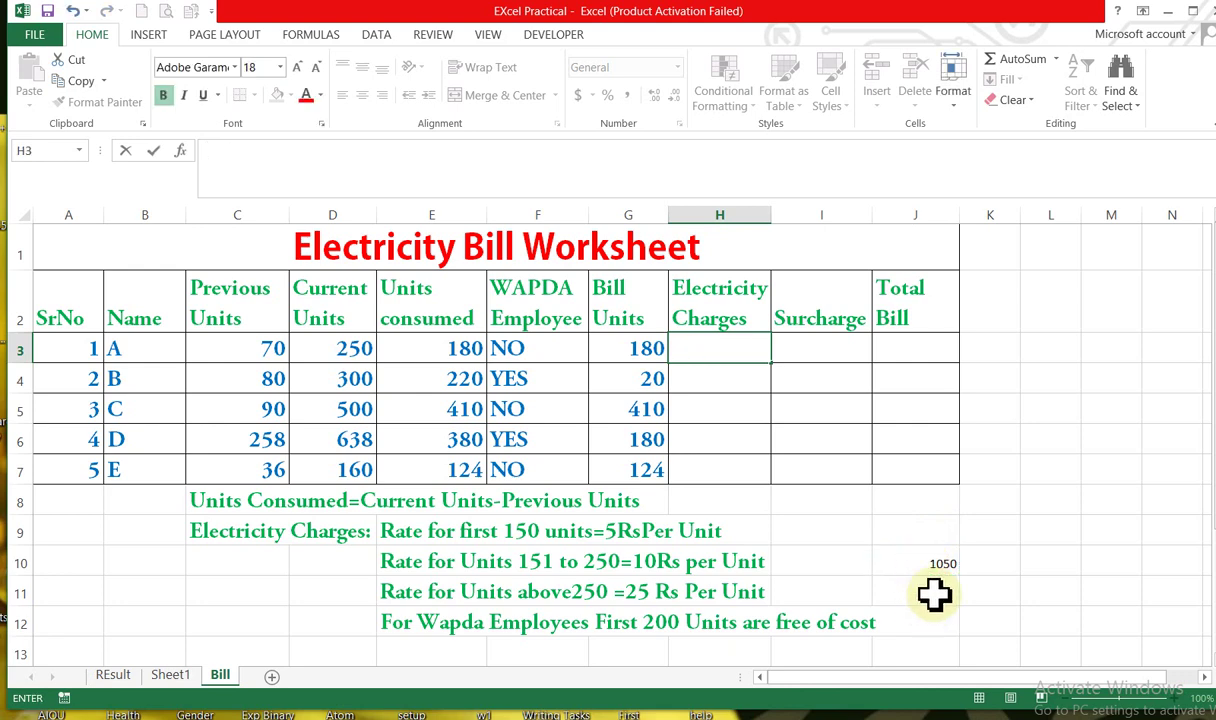
# Cut the nested IF formula text, without its equals sign, out of J10 and leave that cell empty
pyautogui.click(952, 565)
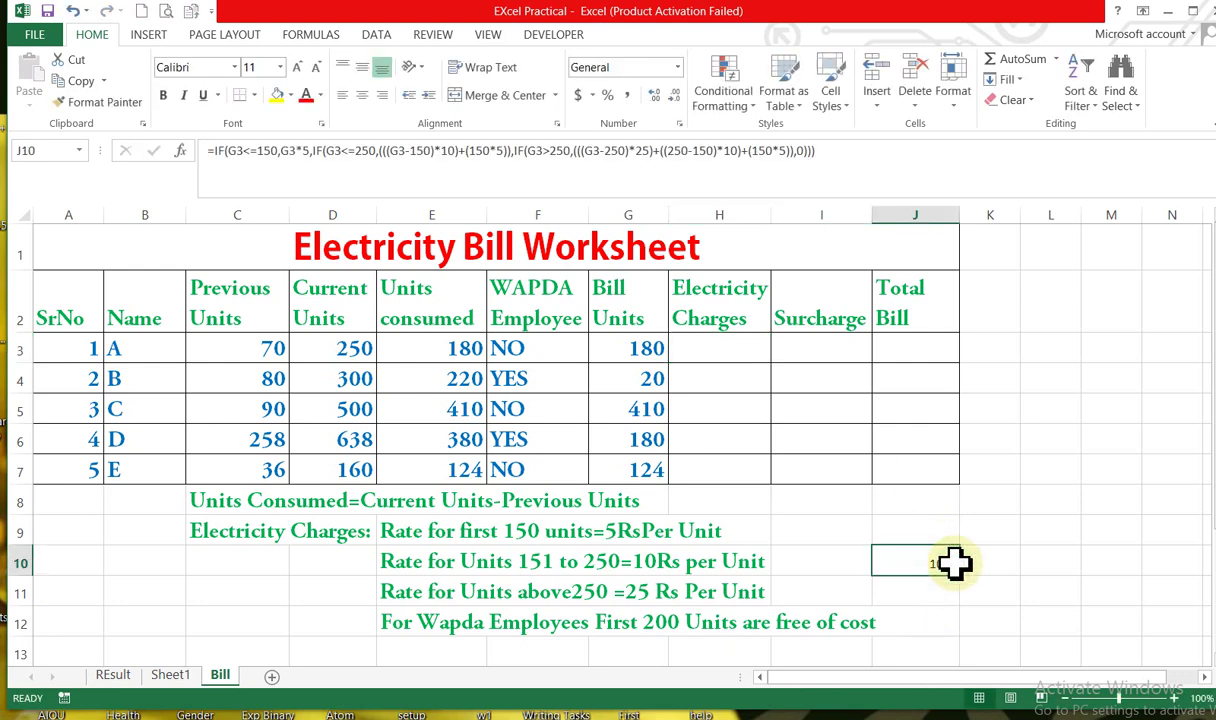
pyautogui.click(362, 152)
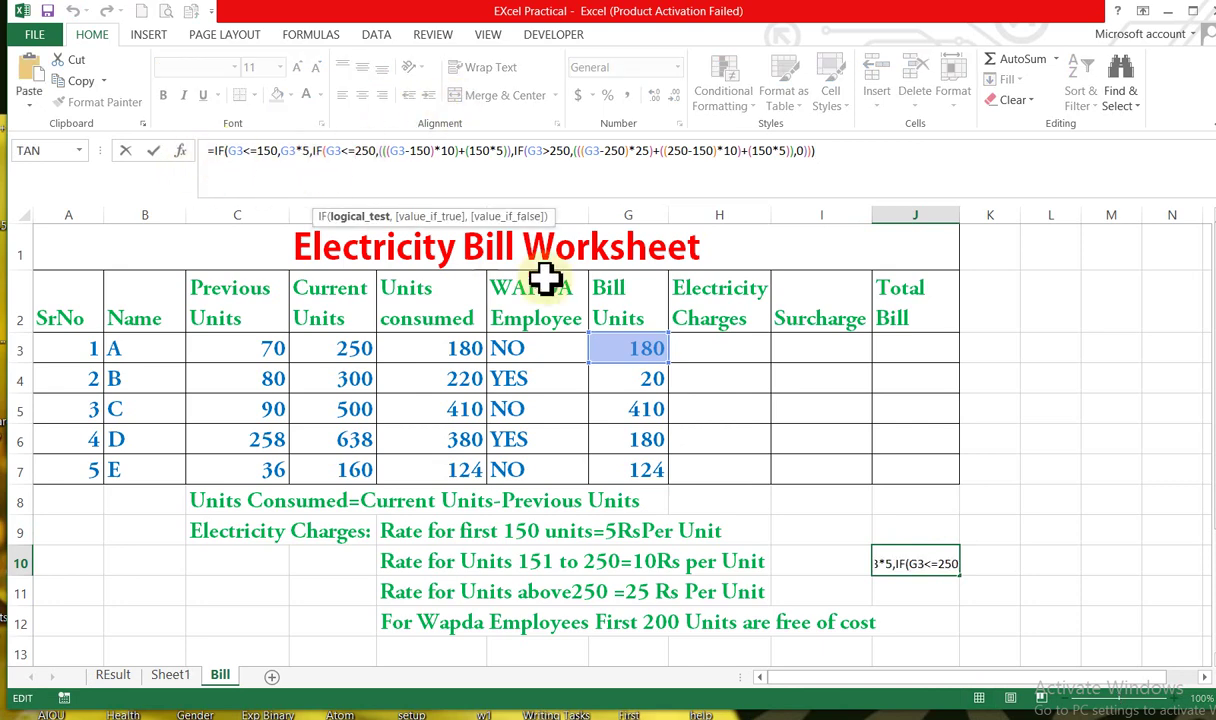
pyautogui.click(712, 347)
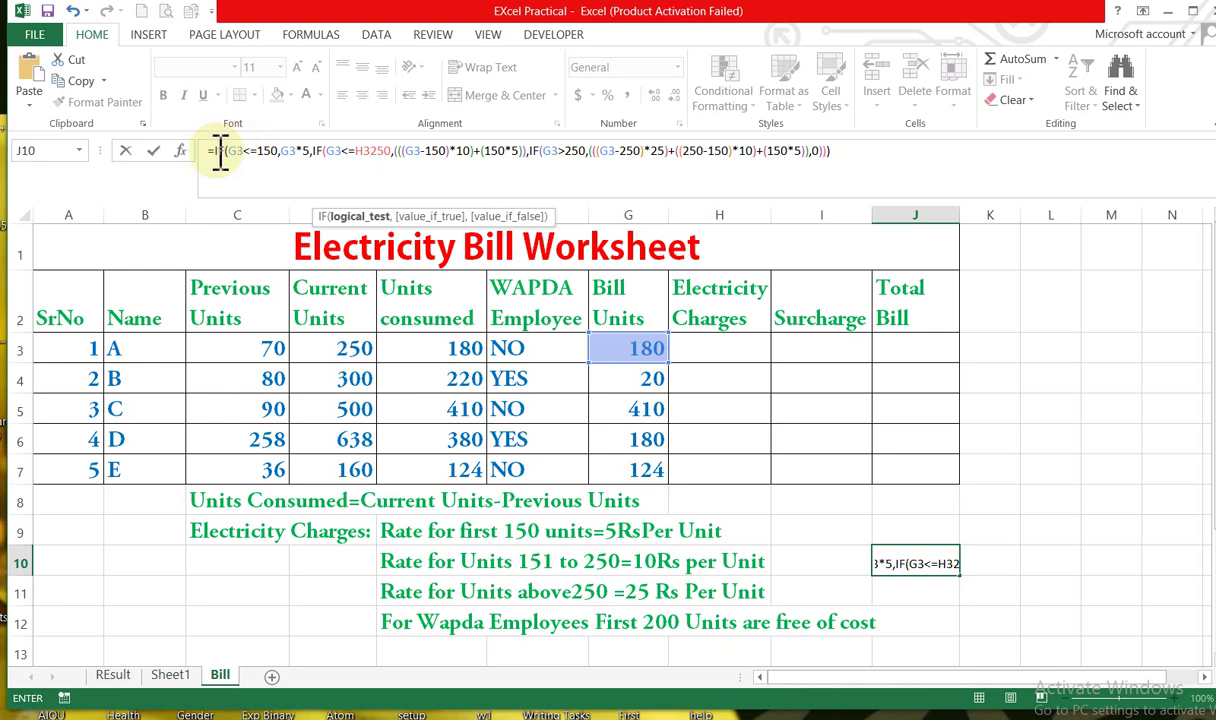
pyautogui.moveTo(207, 150); pyautogui.dragTo(795, 163)
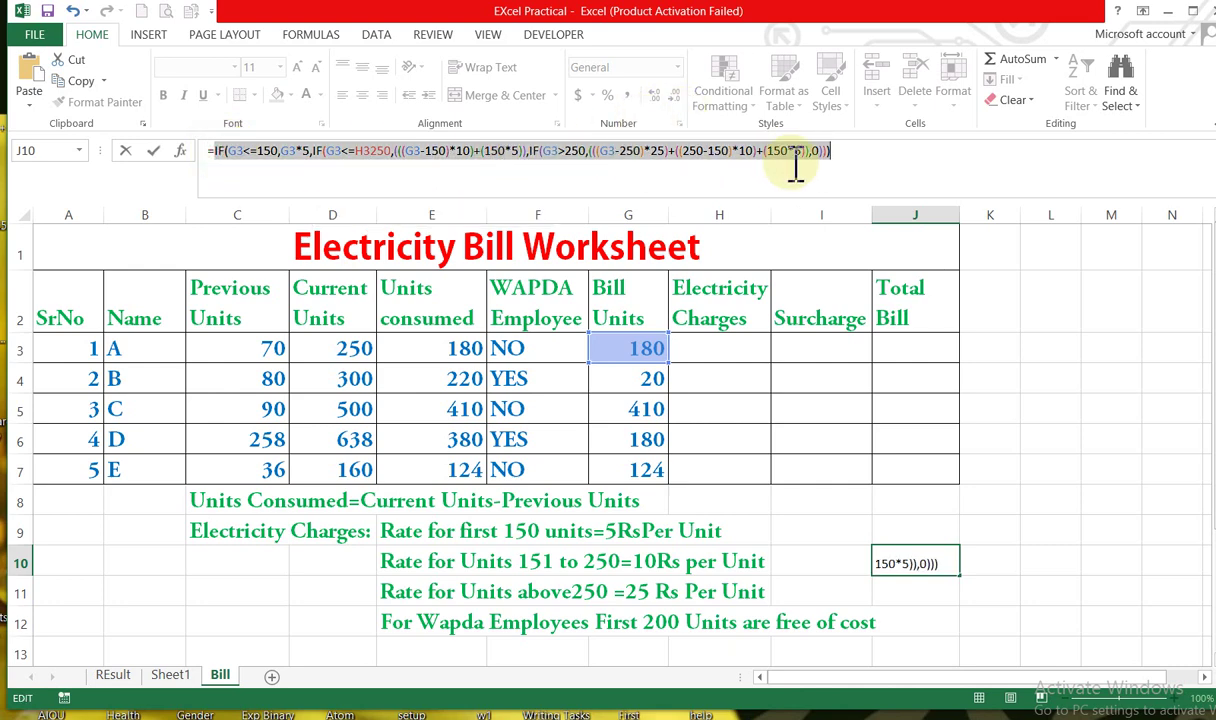
pyautogui.click(719, 348)
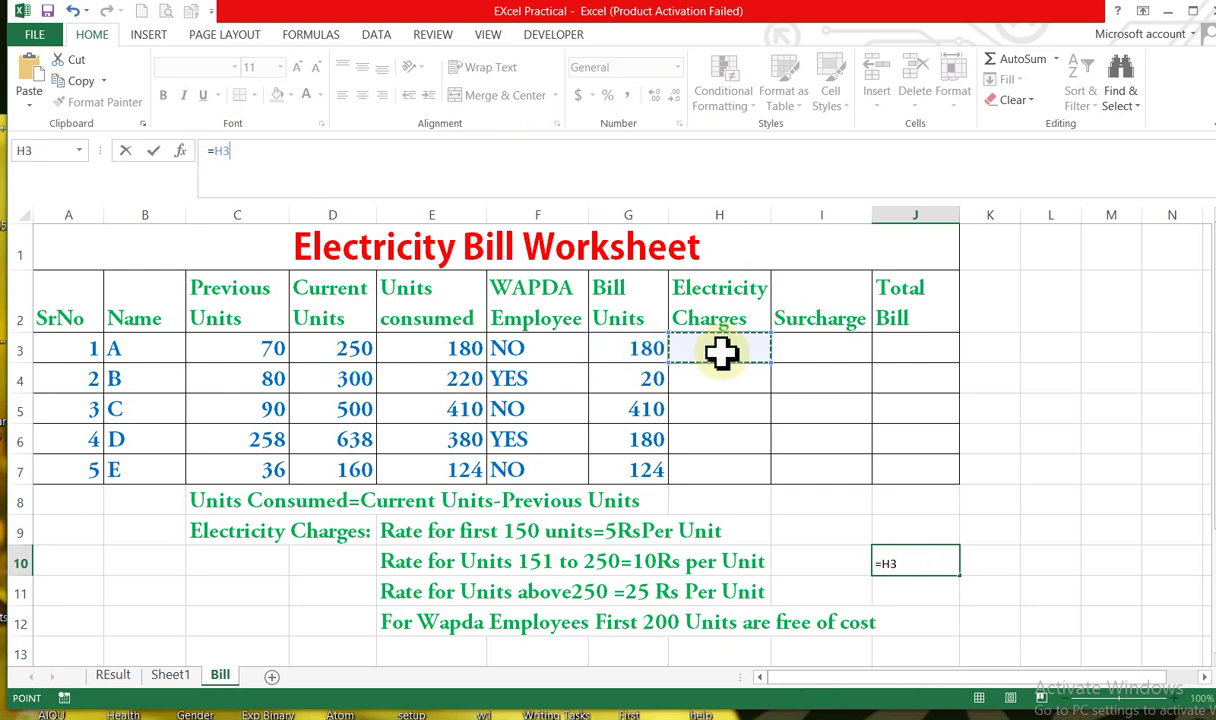
pyautogui.press('BackSpace')
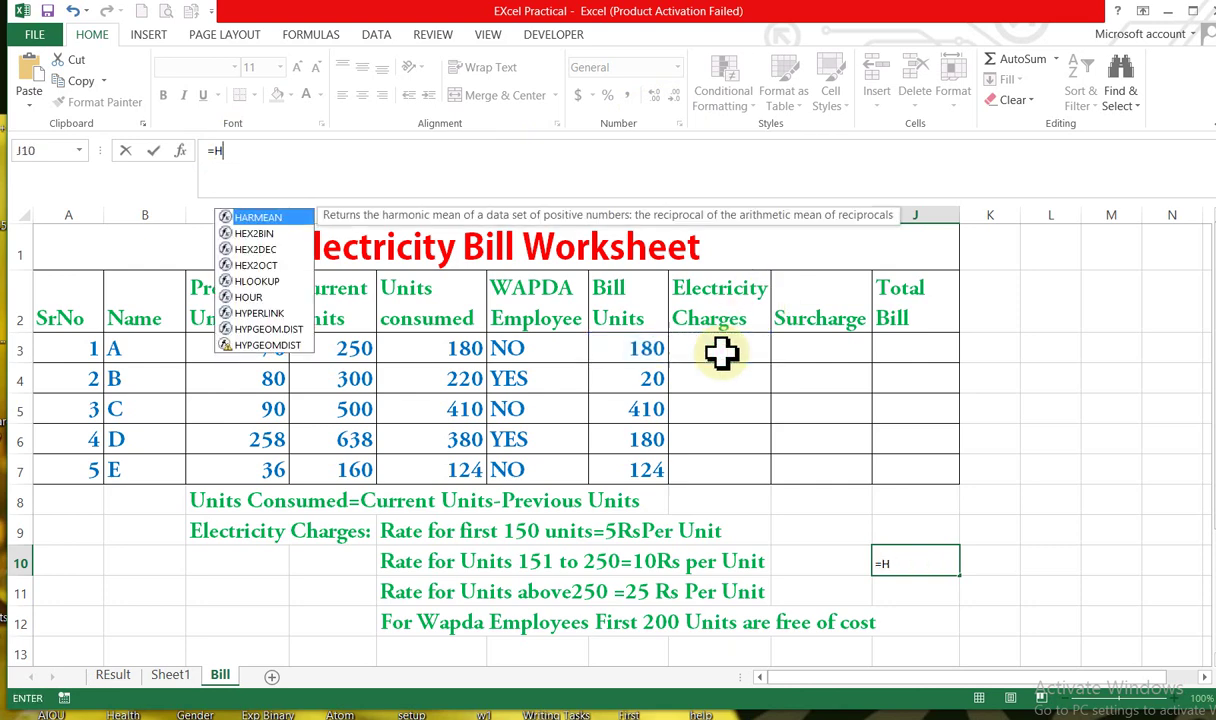
pyautogui.press('BackSpace')
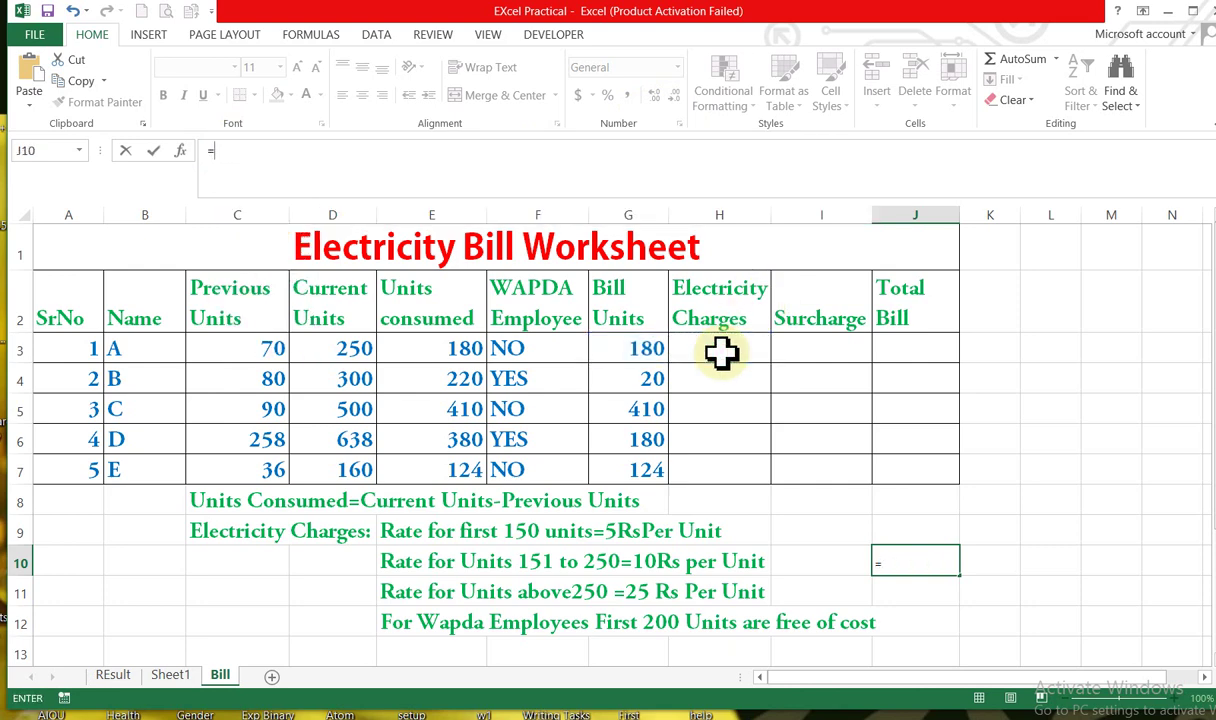
pyautogui.click(705, 347)
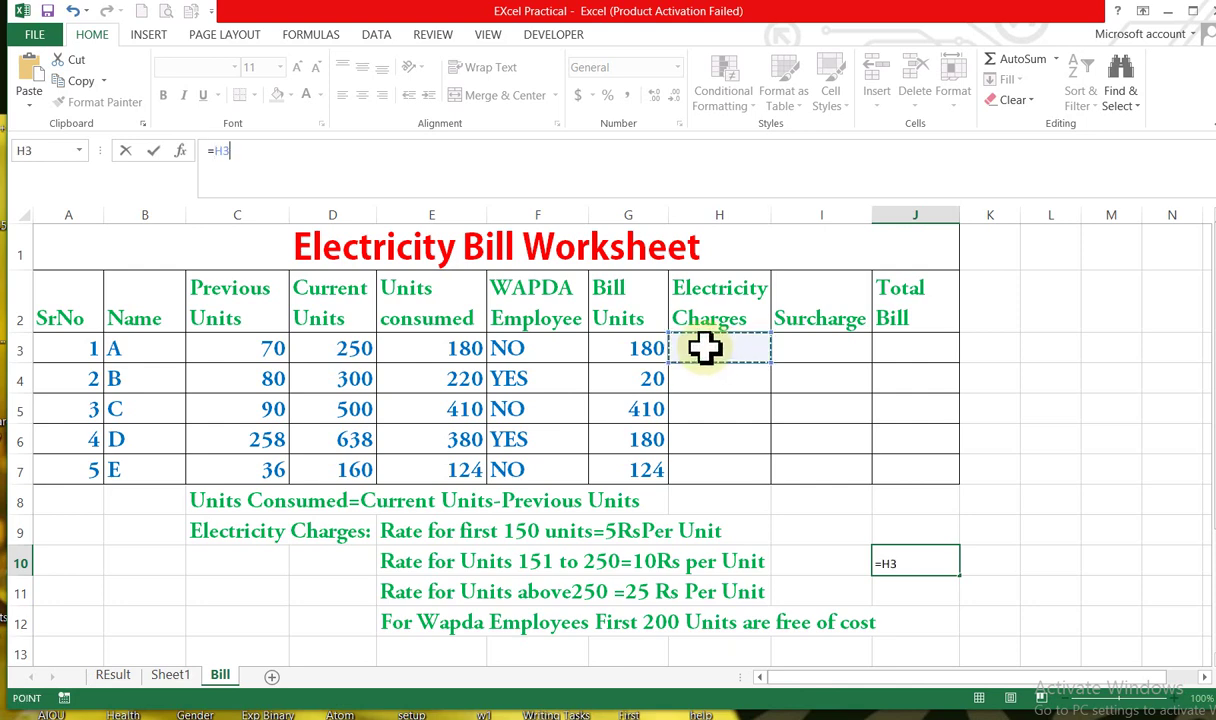
pyautogui.press('BackSpace')
pyautogui.press('BackSpace')
pyautogui.press('BackSpace')
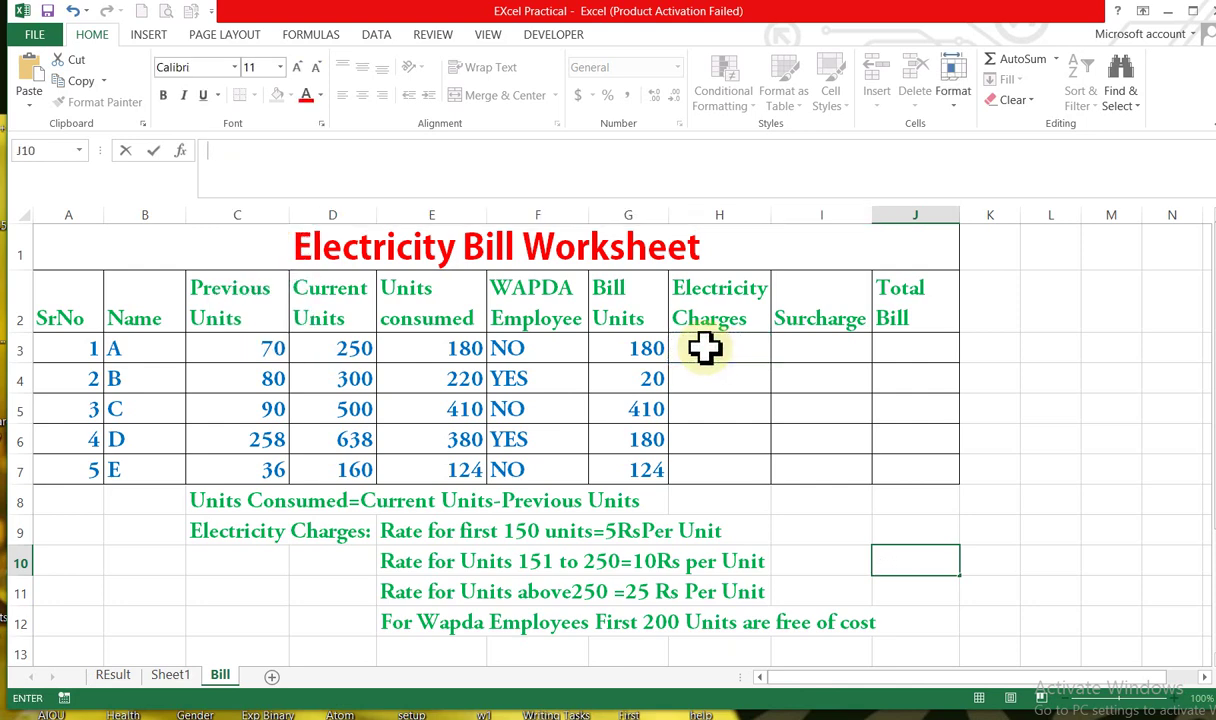
# Enter the cut nested IF formula in H3 after an equals sign and correct its second test to G3<=250
pyautogui.click(705, 347)
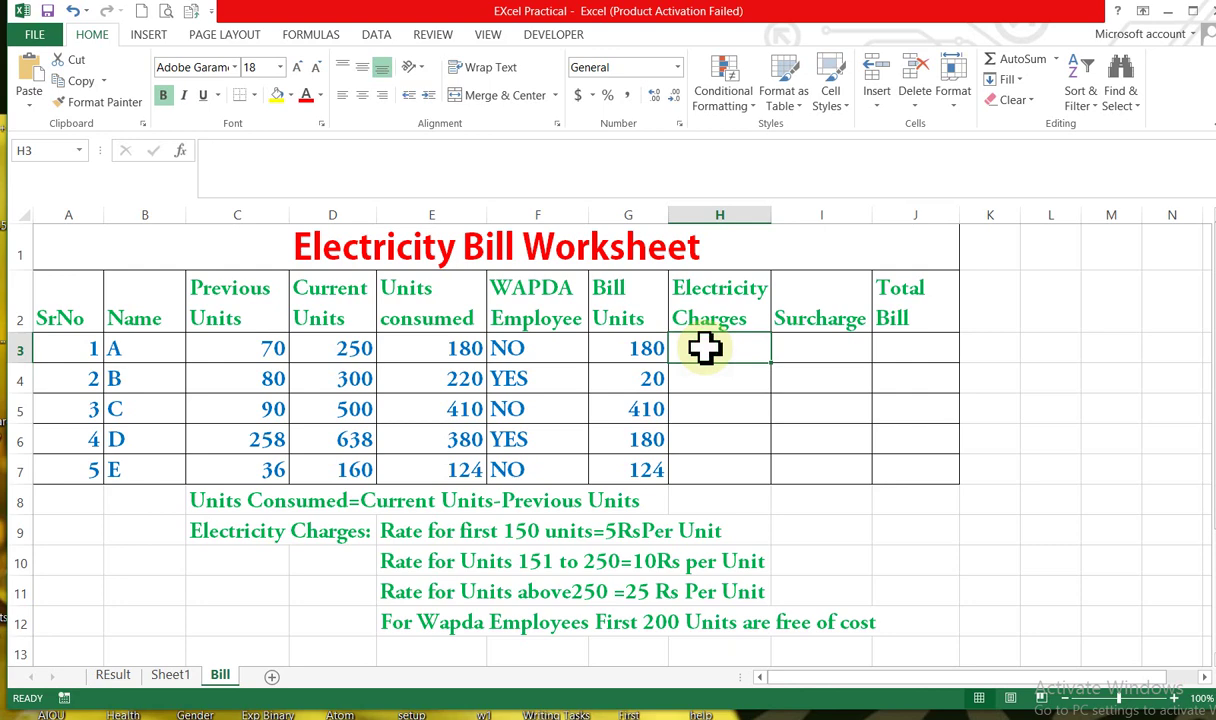
pyautogui.write('=')
pyautogui.hotkey('ctrl', 'v')
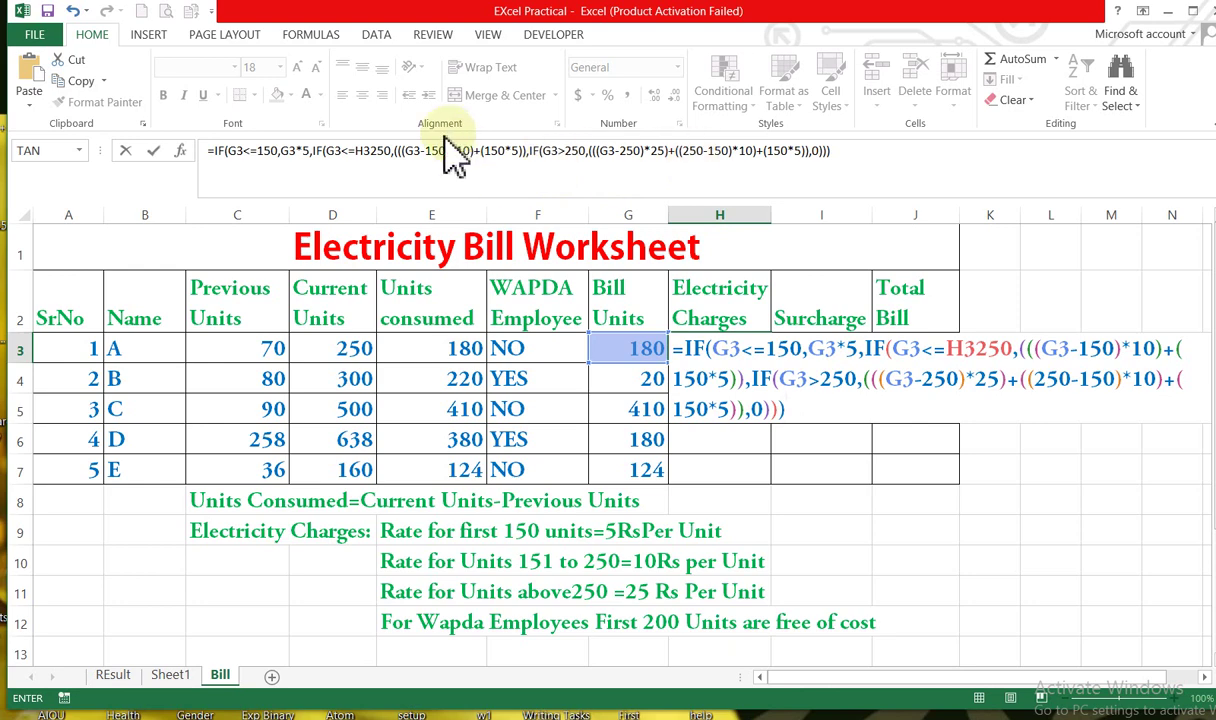
pyautogui.click(378, 152)
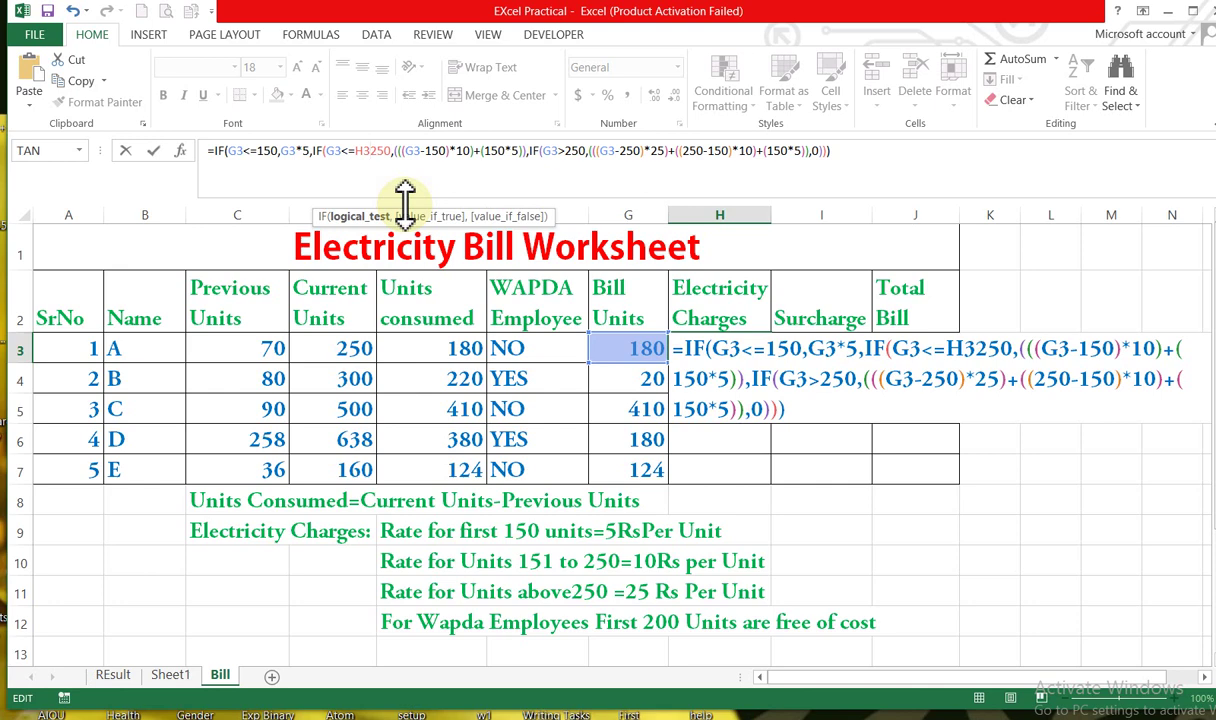
pyautogui.press('BackSpace')
pyautogui.press('BackSpace')
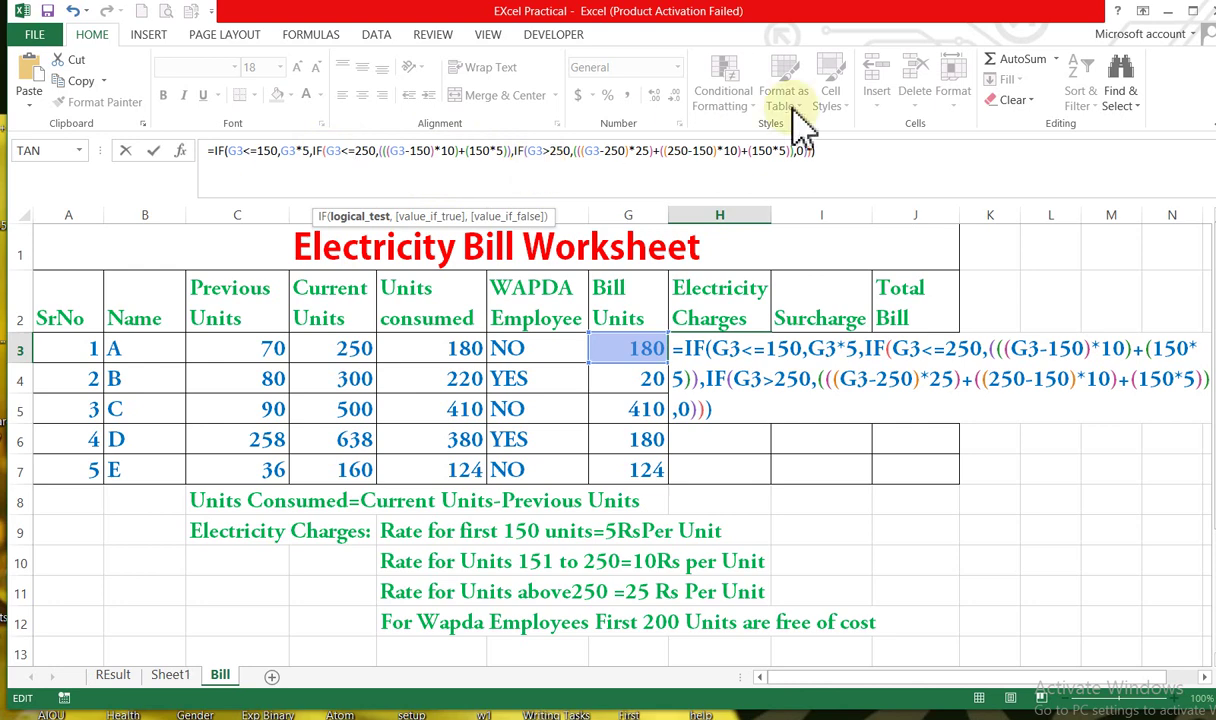
pyautogui.click(840, 153)
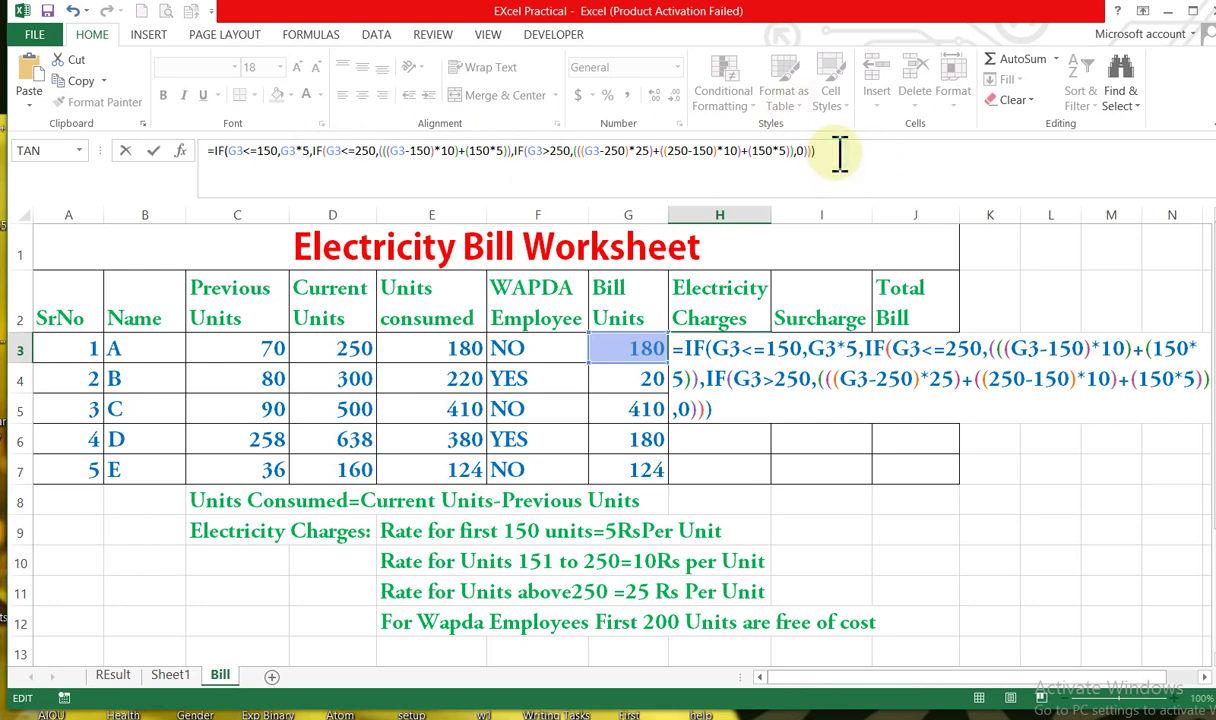
pyautogui.press('Return')
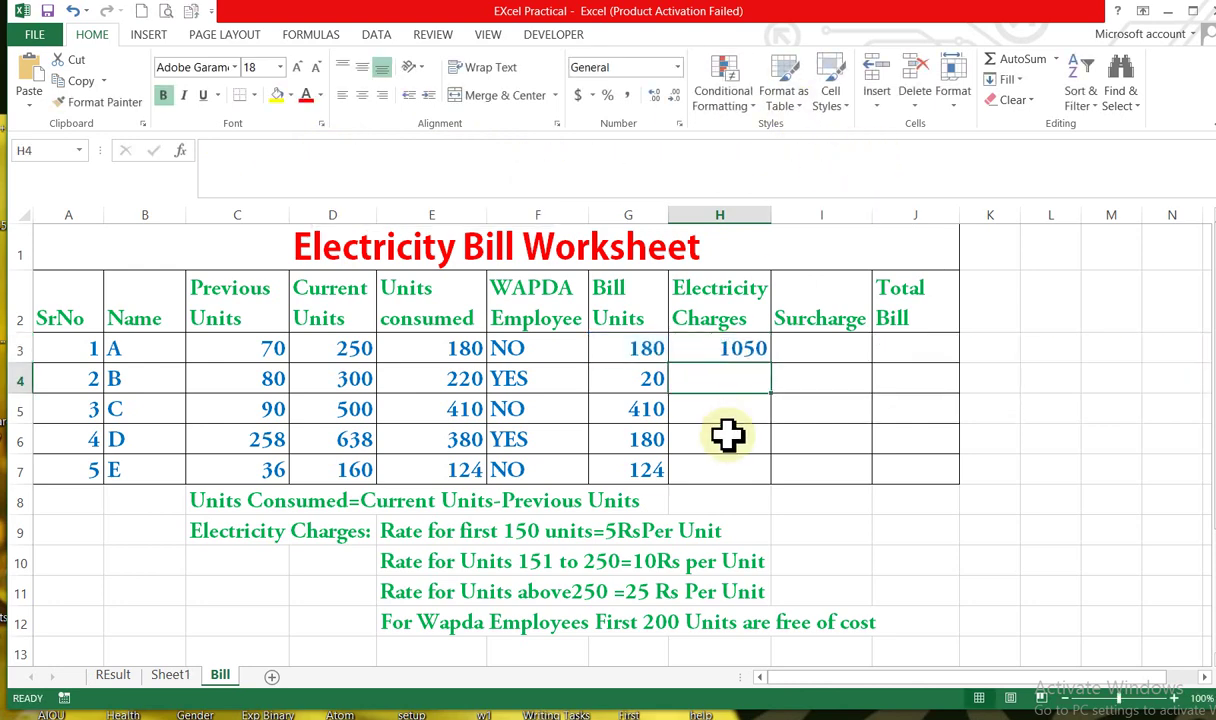
# Fill the Electricity Charges formula from H3 down through H7
pyautogui.click(740, 346)
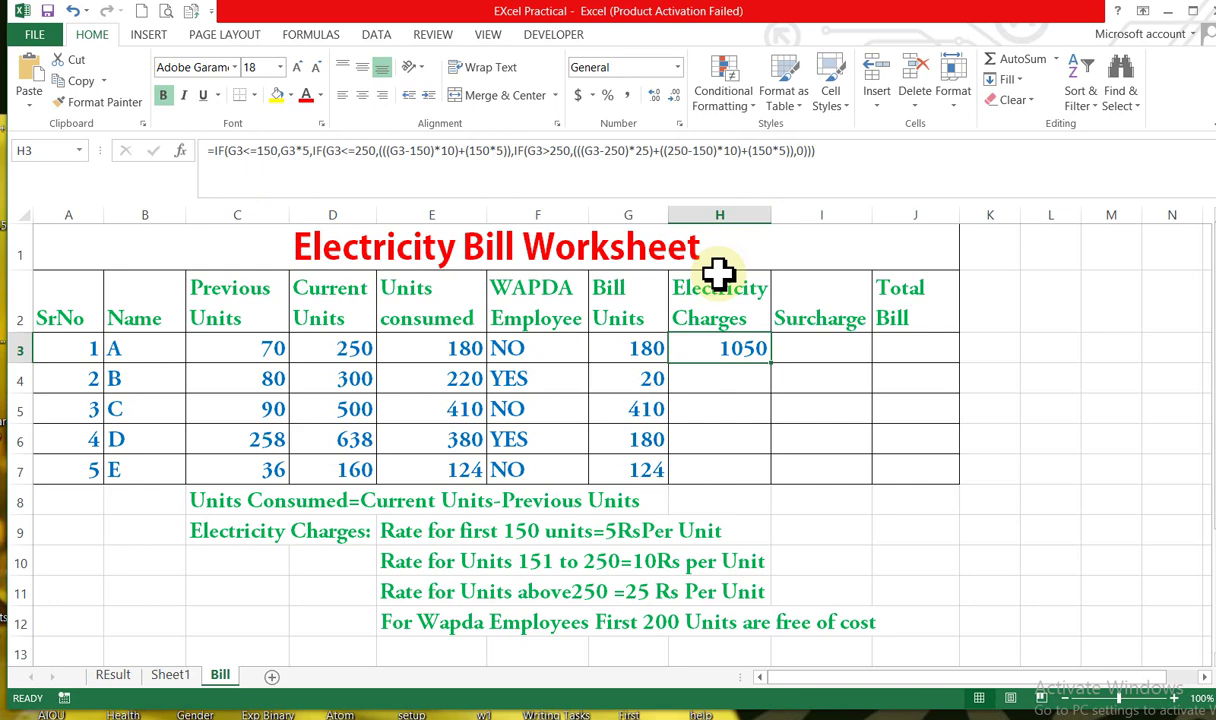
pyautogui.click(742, 388)
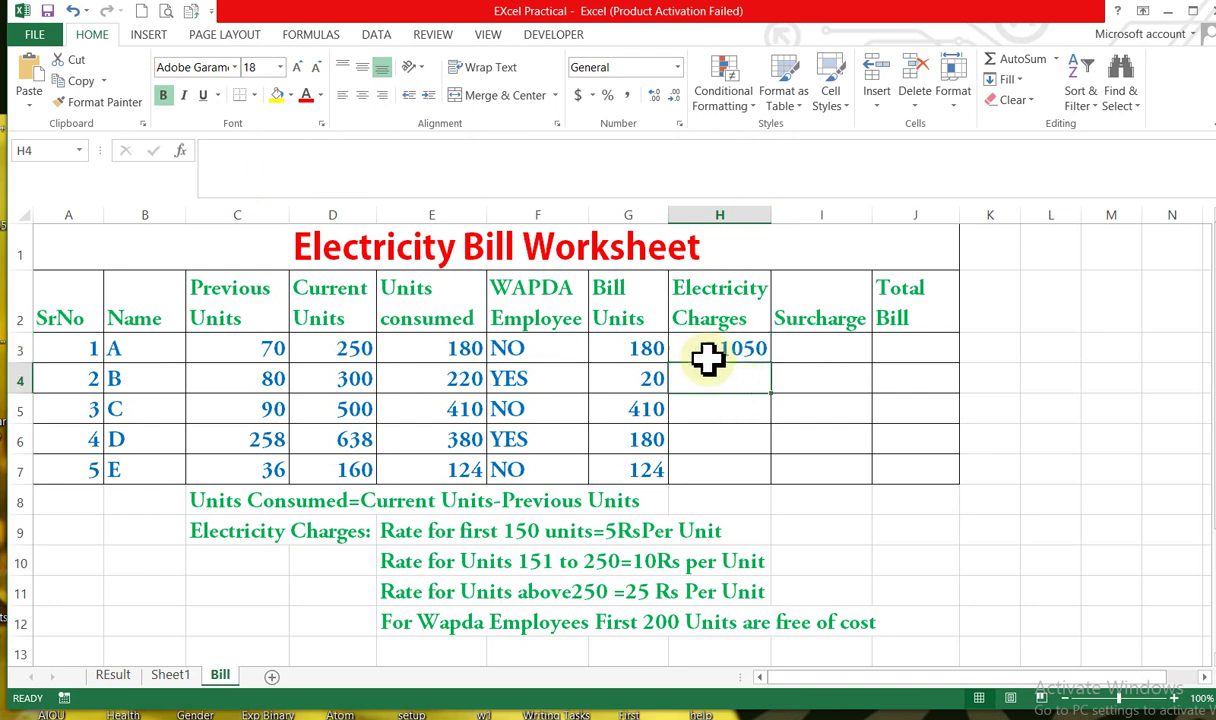
pyautogui.click(735, 355)
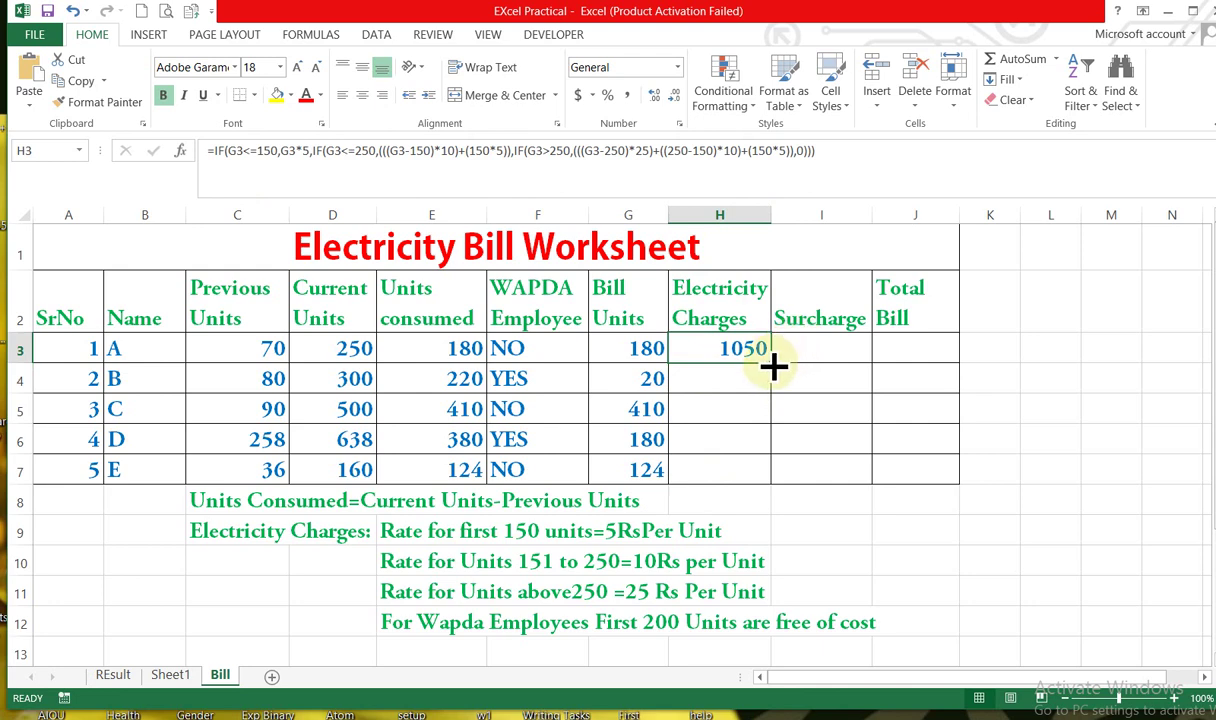
pyautogui.moveTo(773, 367); pyautogui.dragTo(774, 489)
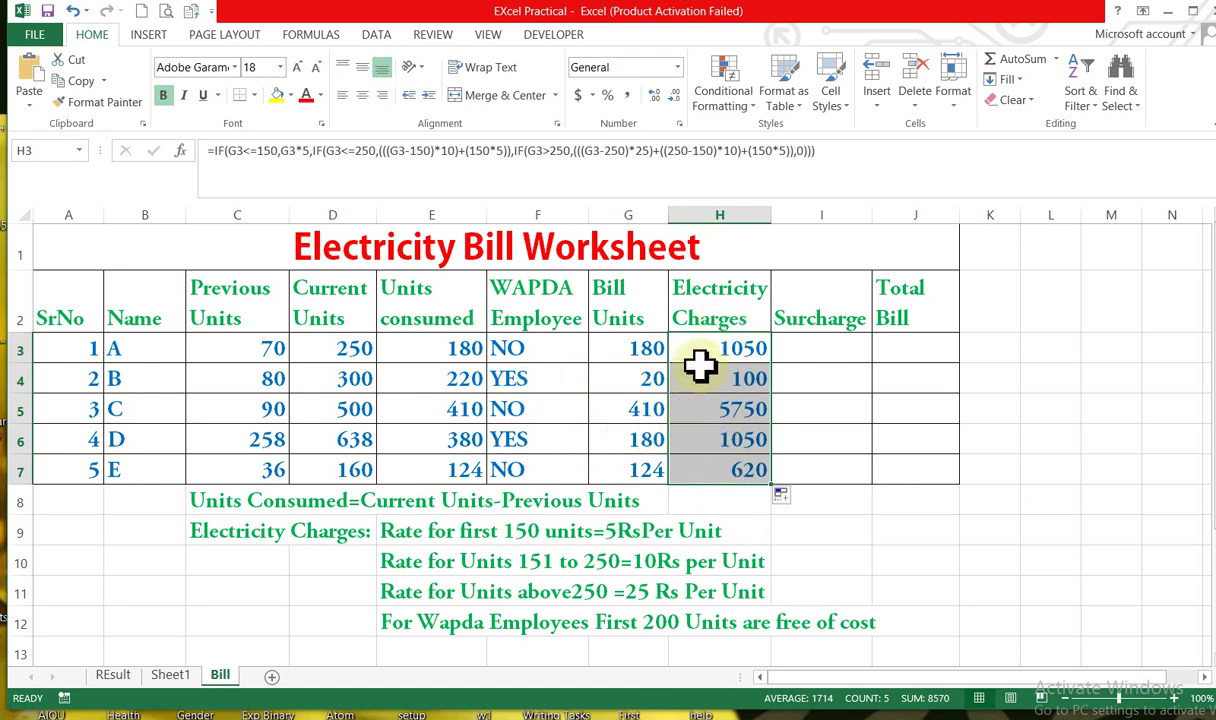
pyautogui.click(695, 500)
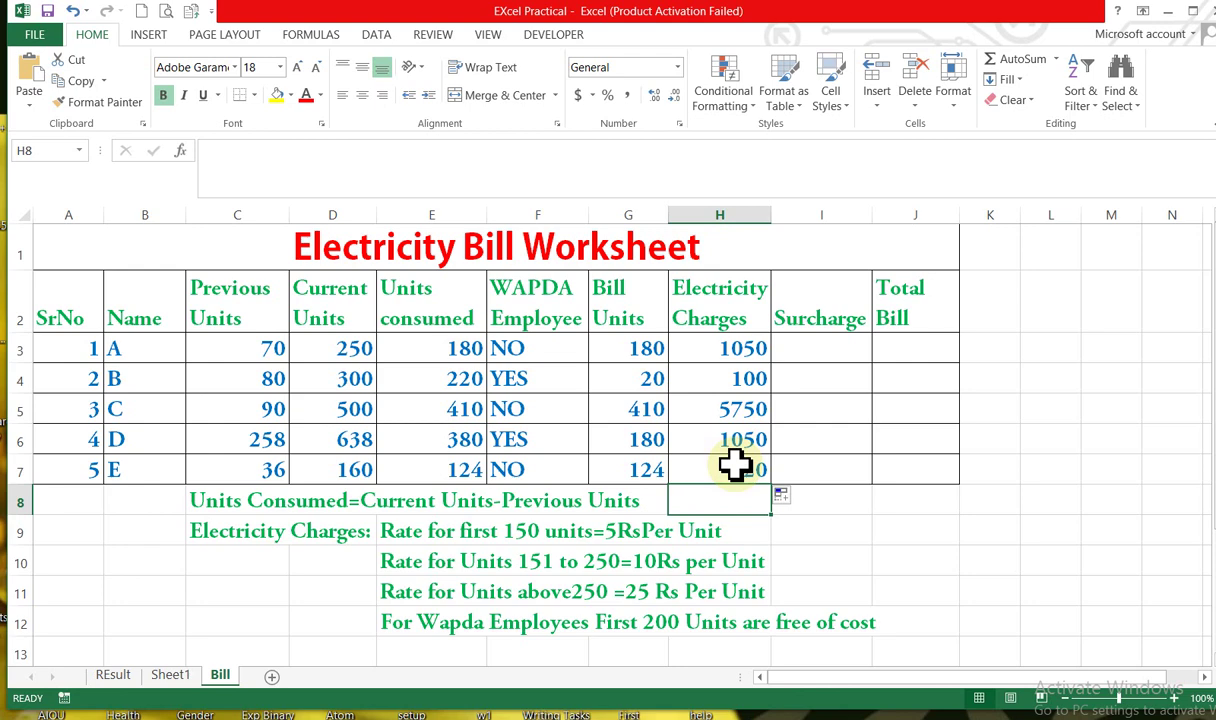
# Examine the full surcharge rule written in row 16 beneath the bill table, through to the end of its text
pyautogui.click(838, 352)
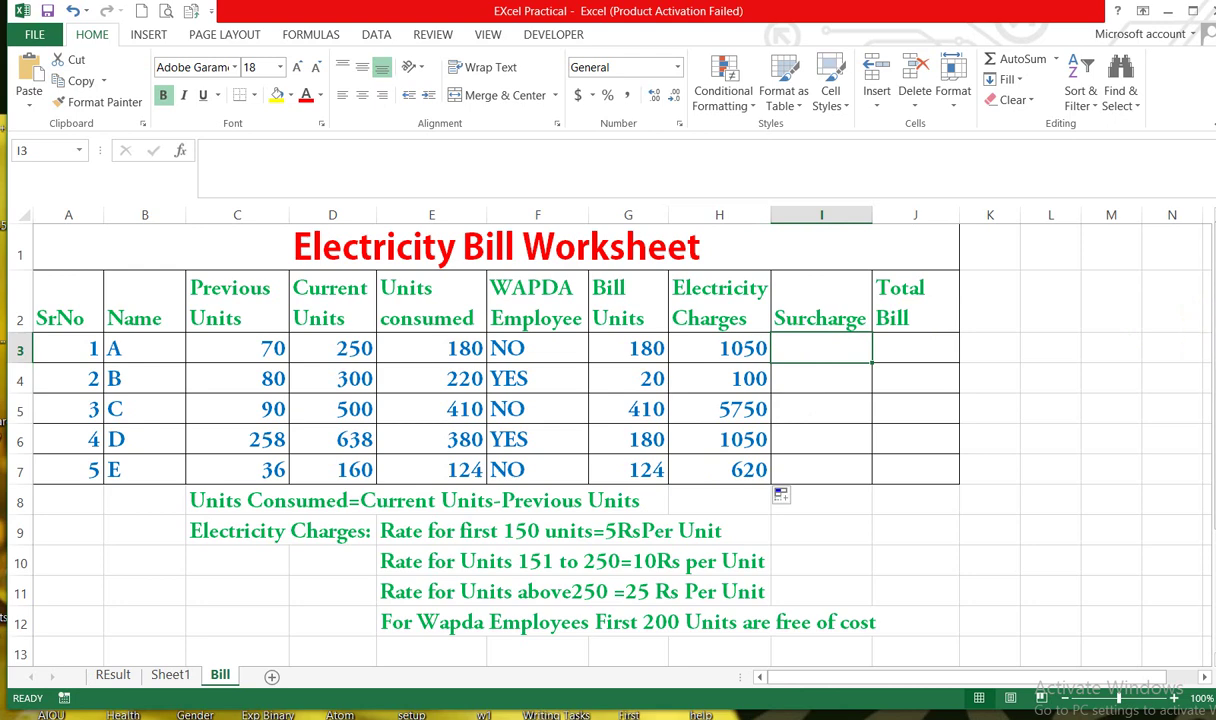
pyautogui.moveTo(1214, 341); pyautogui.dragTo(1214, 402)
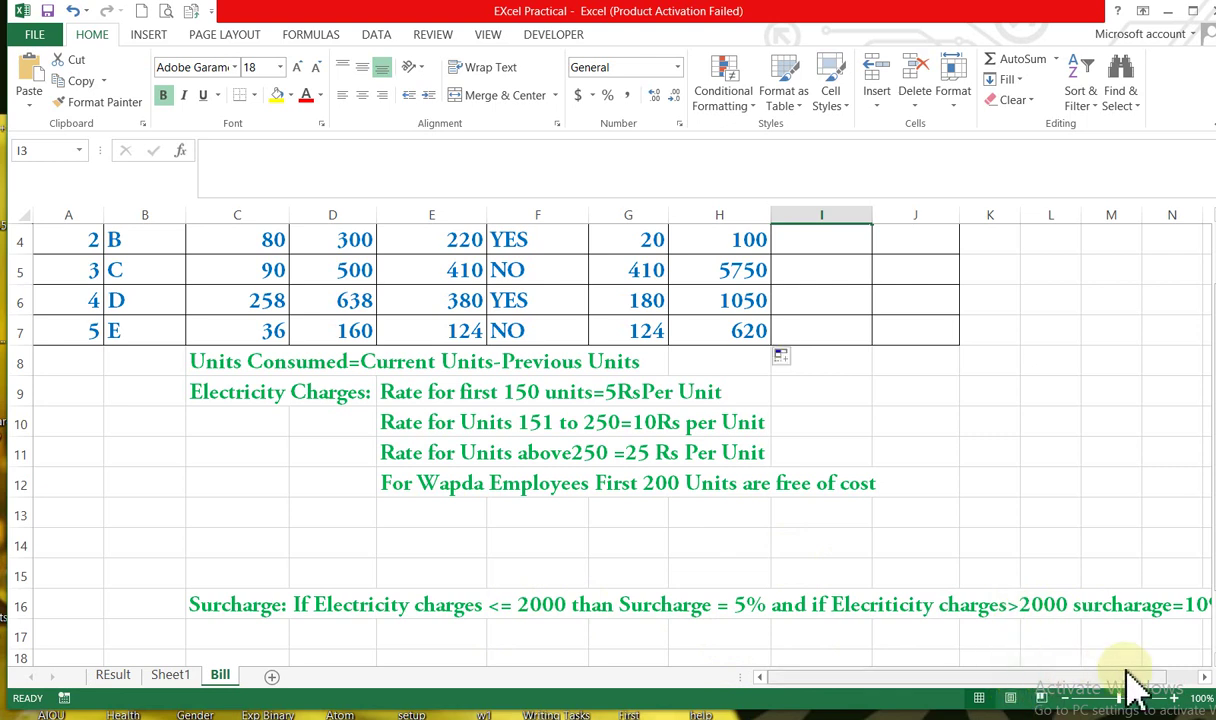
pyautogui.moveTo(1110, 677); pyautogui.dragTo(1172, 679)
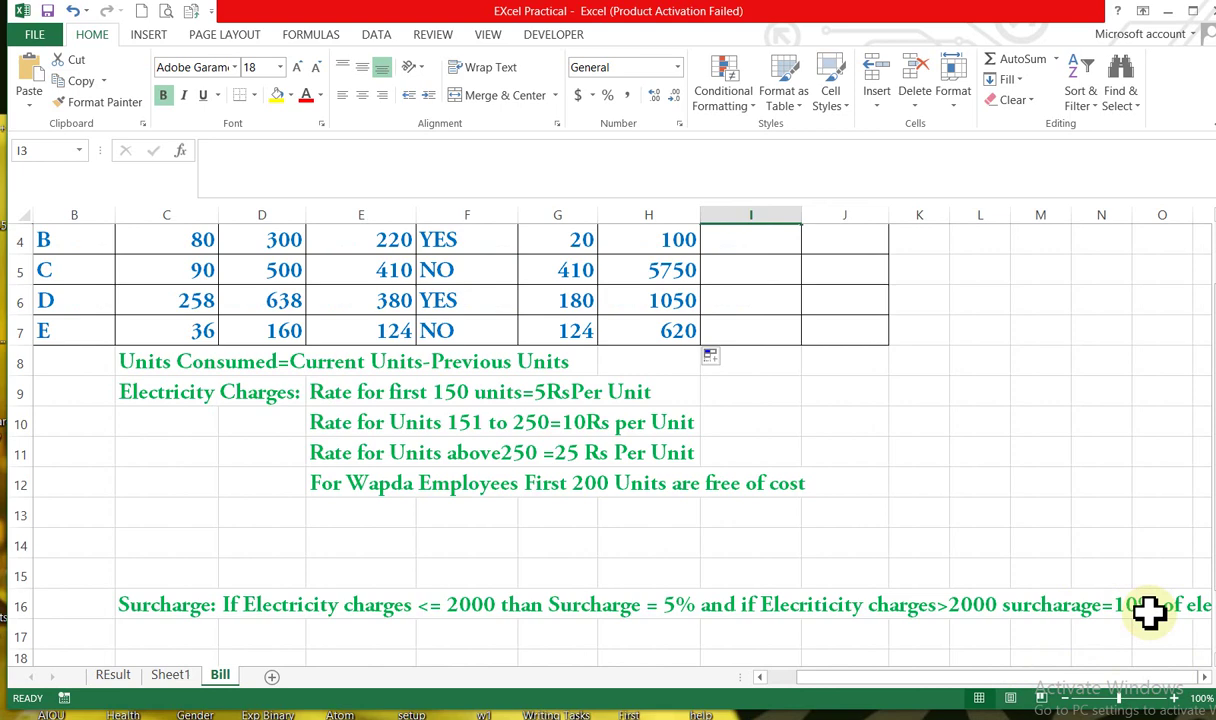
pyautogui.moveTo(1072, 680); pyautogui.dragTo(1050, 680)
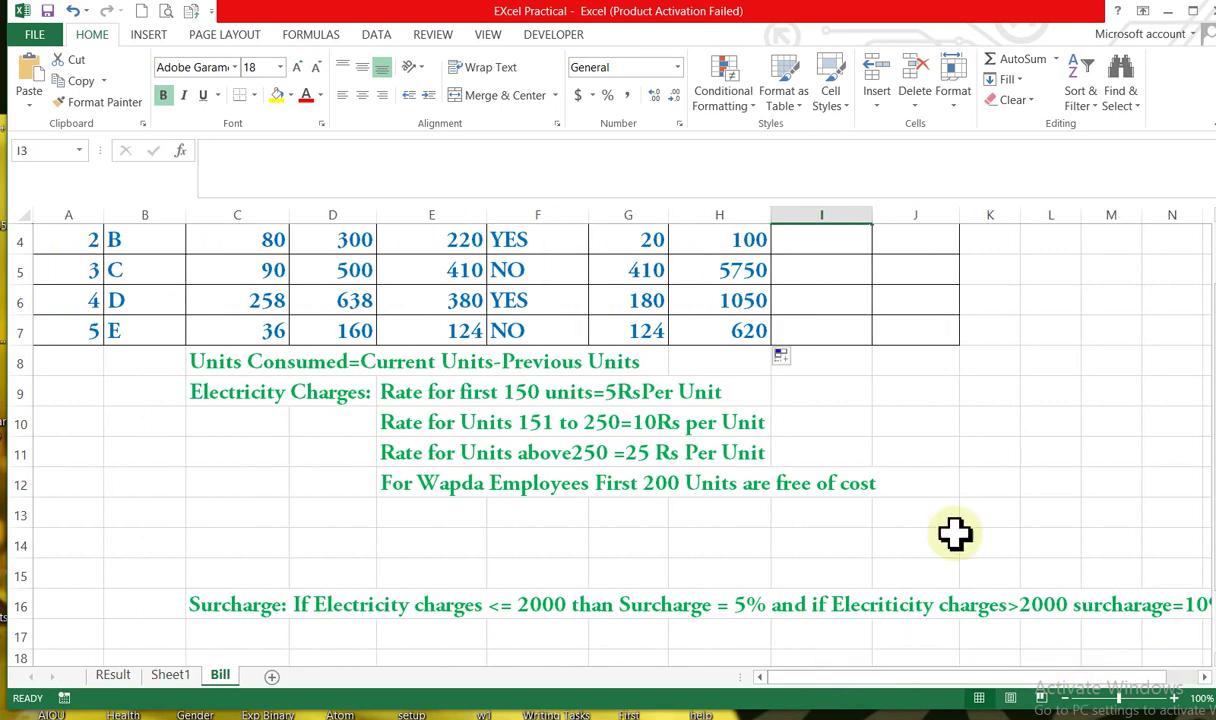
pyautogui.moveTo(1208, 365); pyautogui.dragTo(1208, 335)
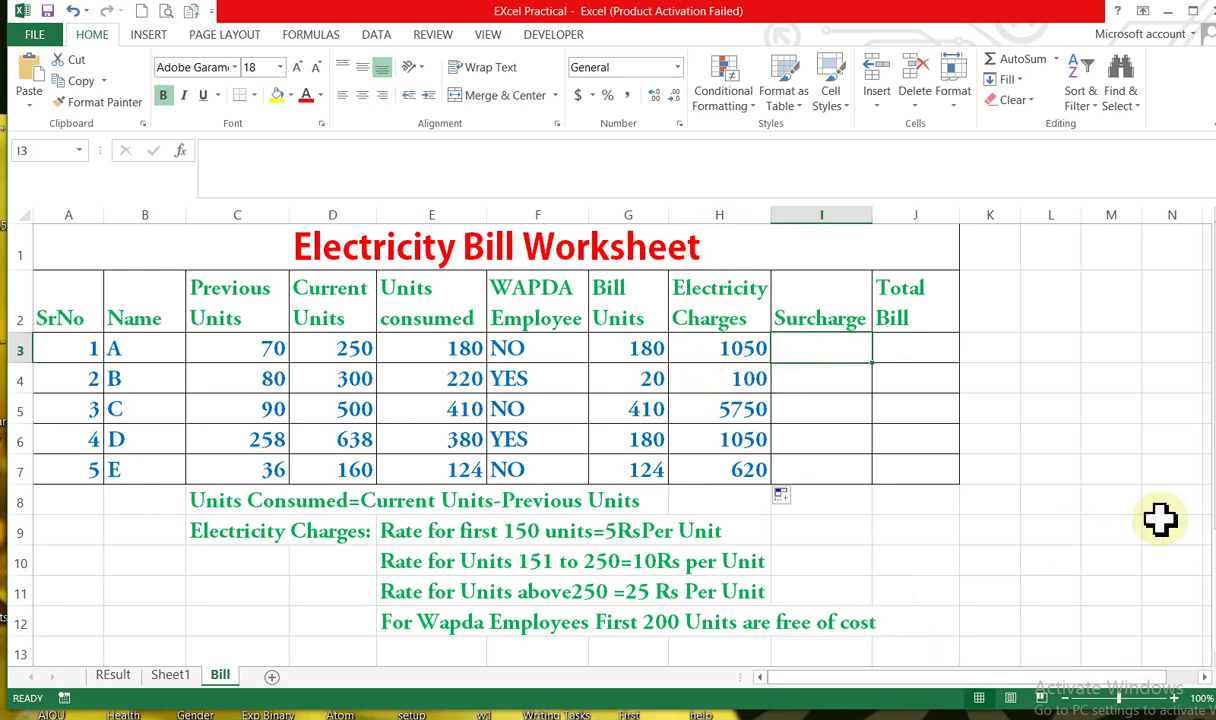
pyautogui.moveTo(1211, 475); pyautogui.dragTo(1211, 570)
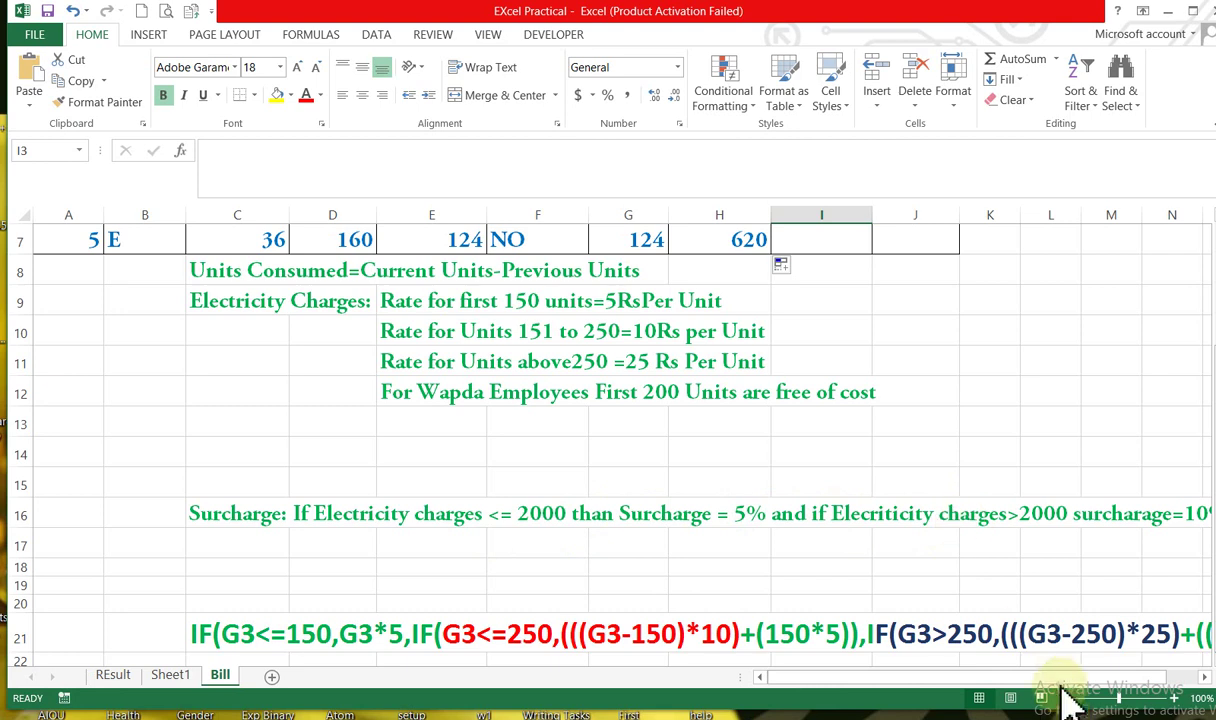
pyautogui.moveTo(1074, 679); pyautogui.dragTo(1083, 679)
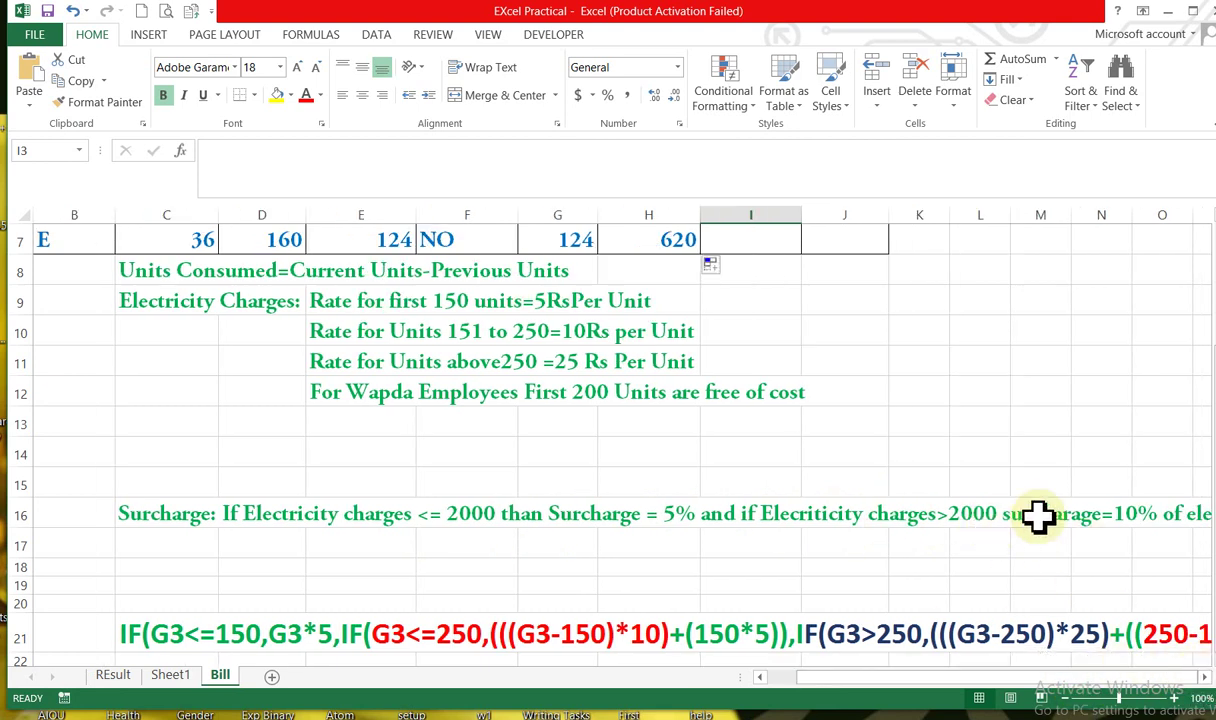
pyautogui.click(1172, 545)
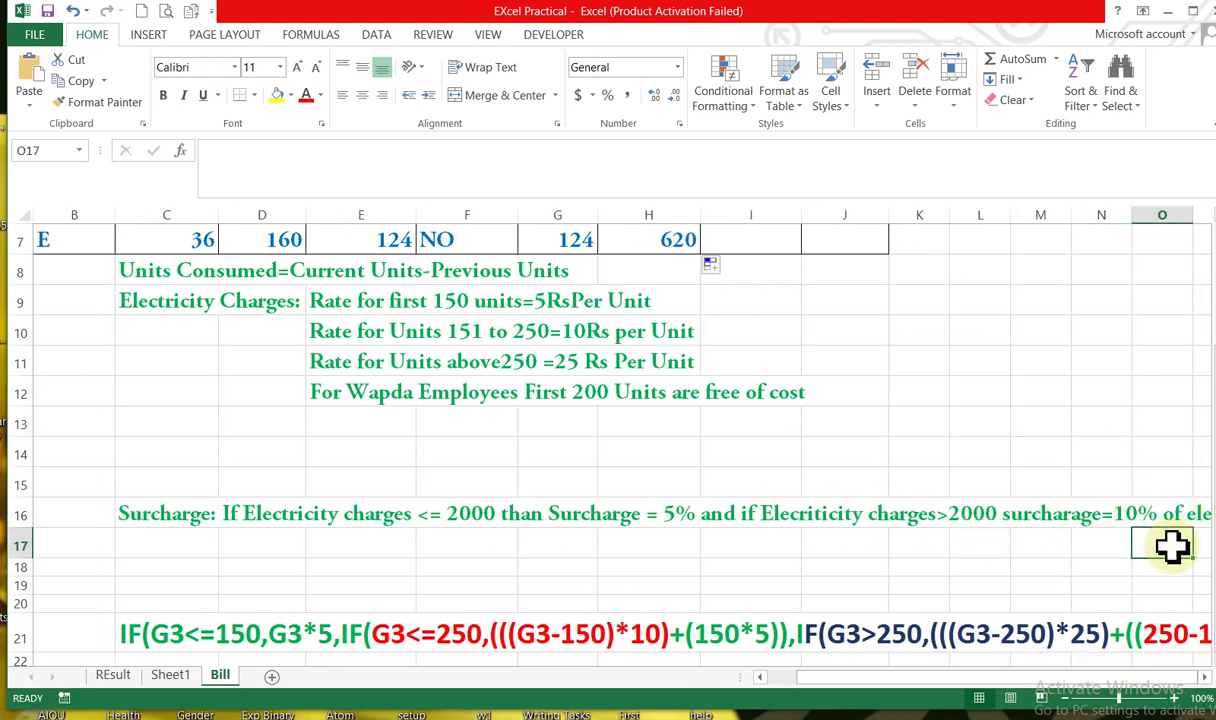
pyautogui.press('Right')
pyautogui.press('Right')
pyautogui.press('Right')
pyautogui.press('Right')
pyautogui.press('Right')
pyautogui.press('Right')
pyautogui.press('Right')
pyautogui.press('Right')
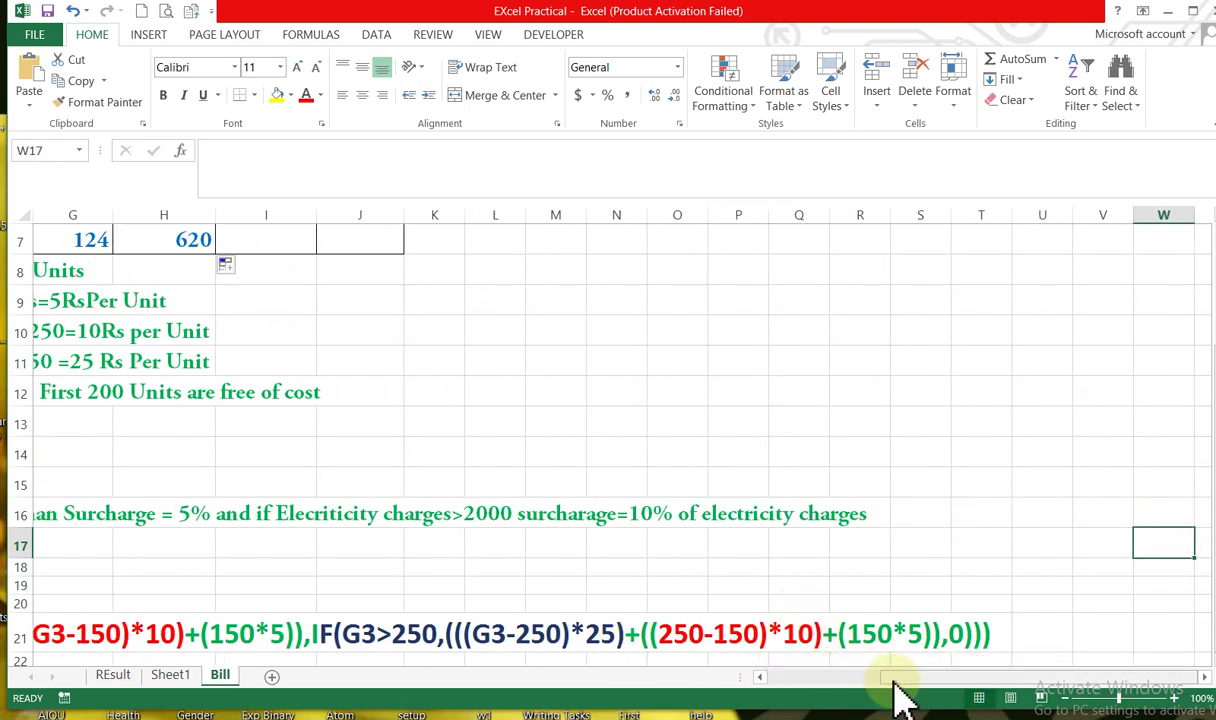
pyautogui.moveTo(900, 690); pyautogui.dragTo(738, 660)
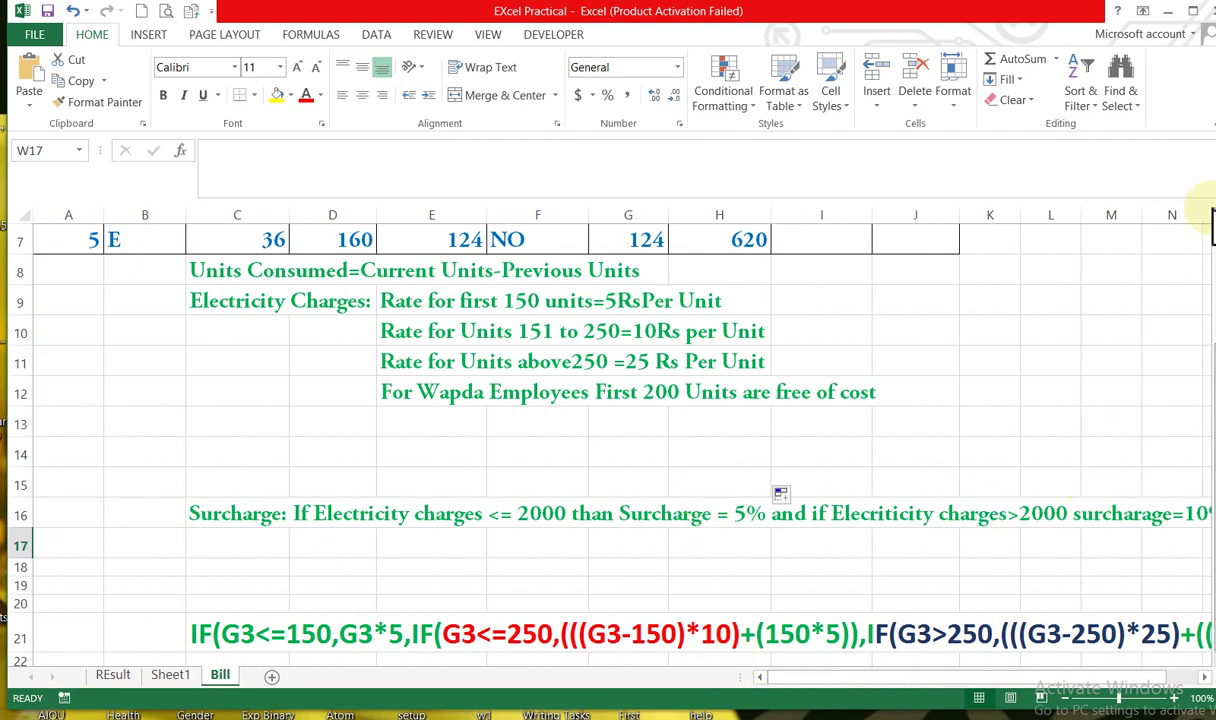
pyautogui.scroll(2, 1212, 225)
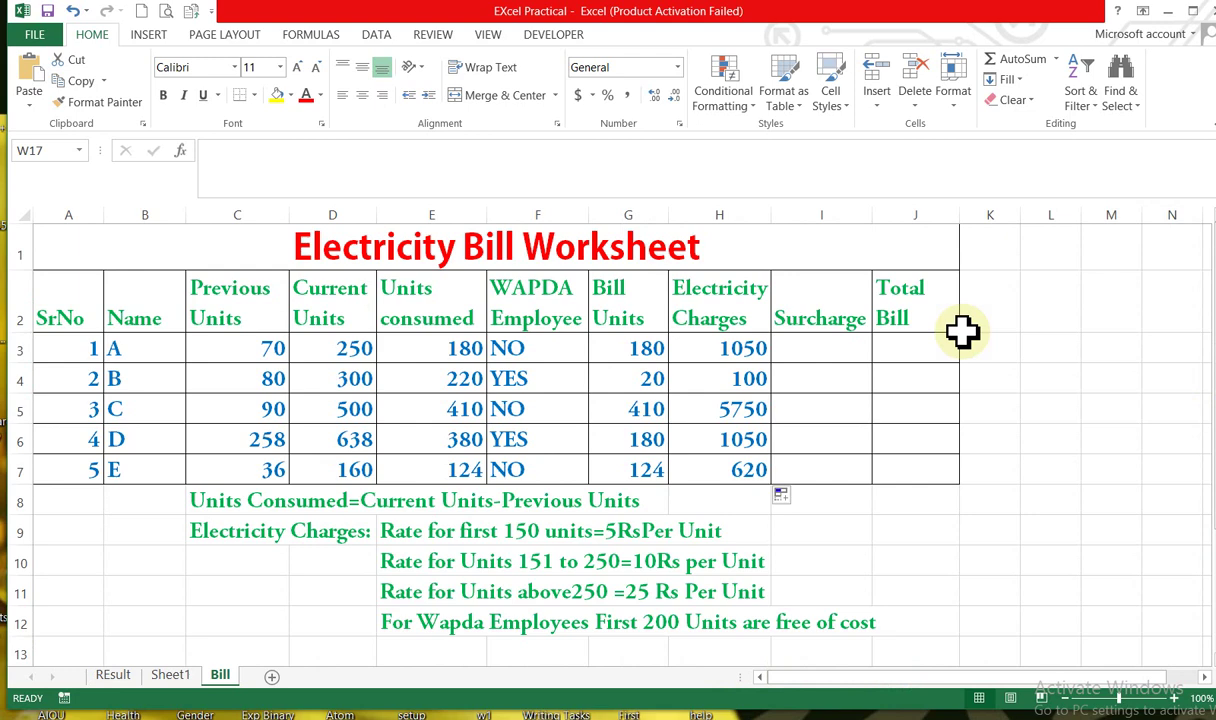
pyautogui.click(826, 354)
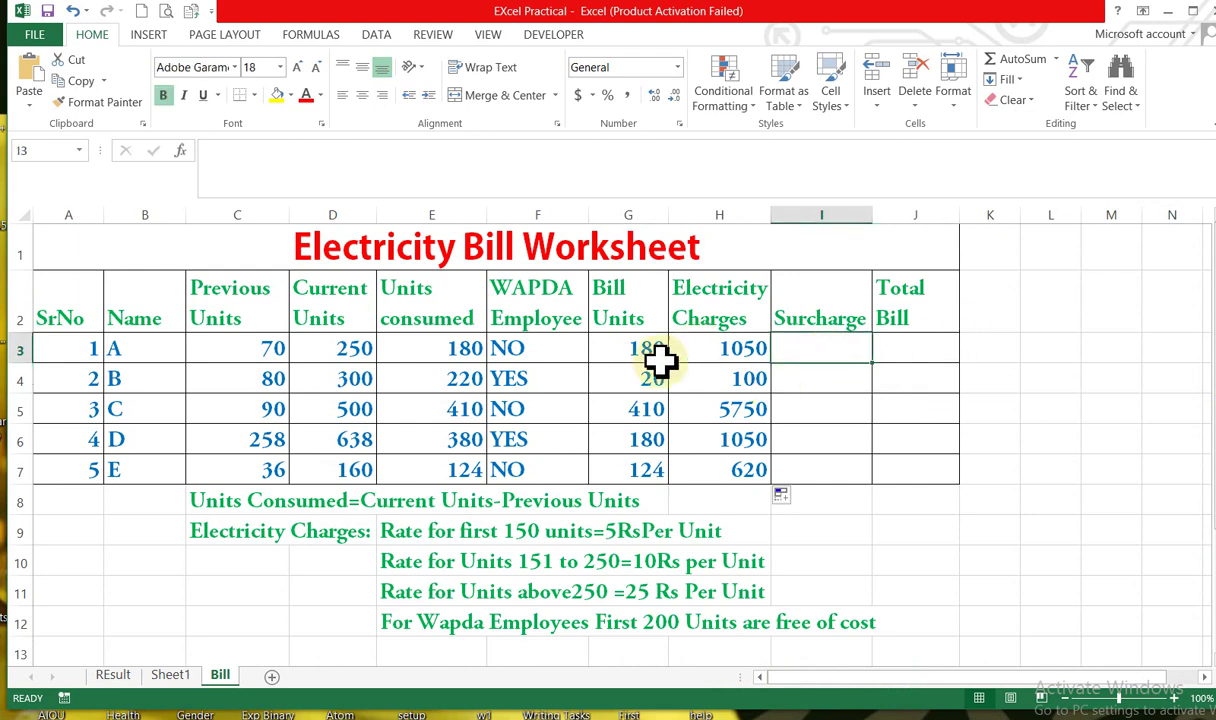
pyautogui.click(231, 174)
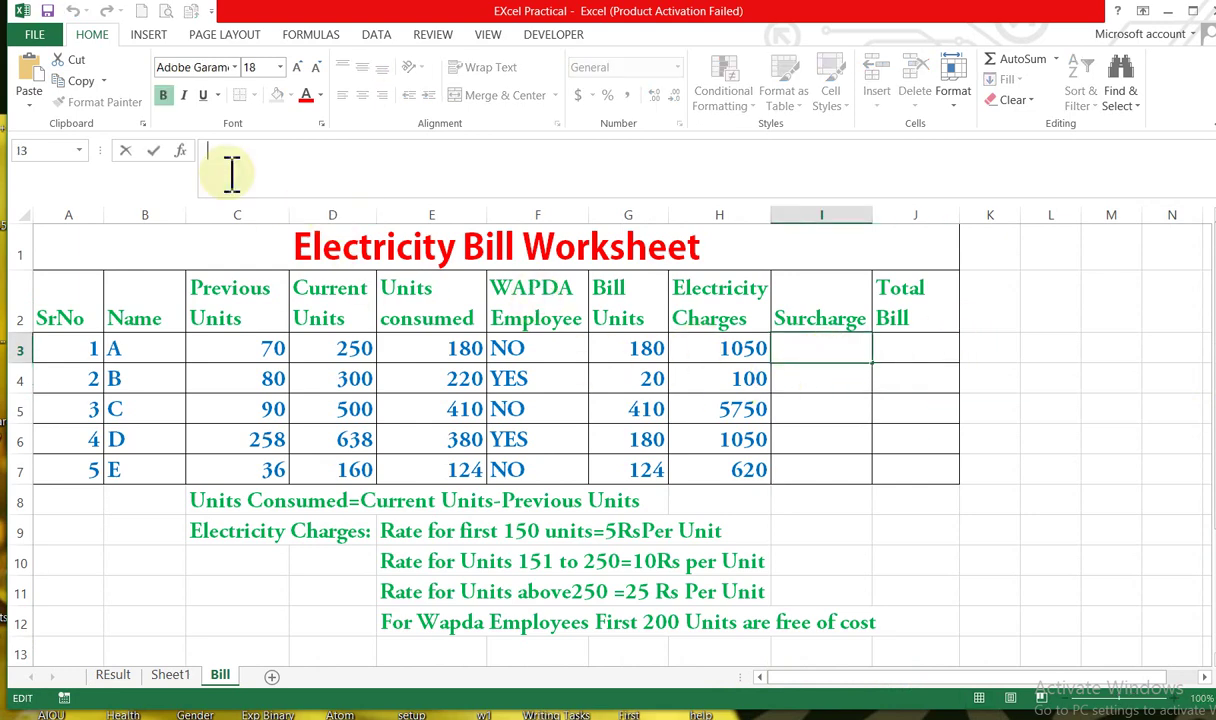
pyautogui.write('=')
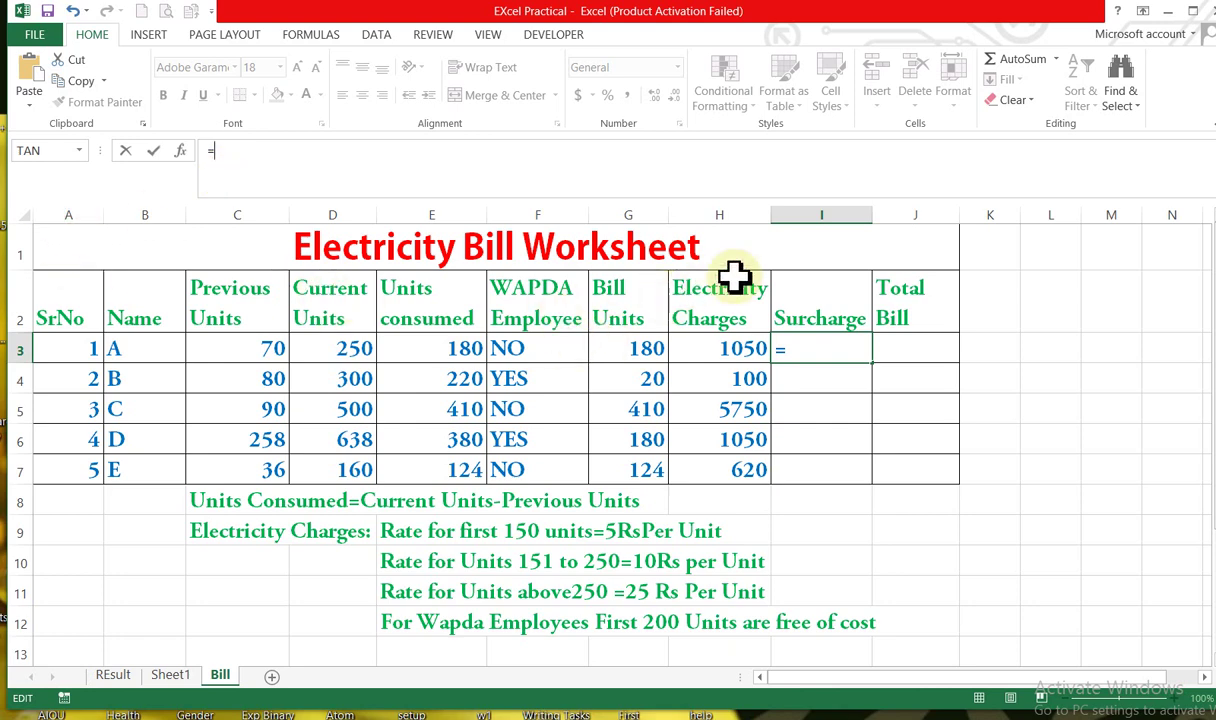
pyautogui.click(812, 212)
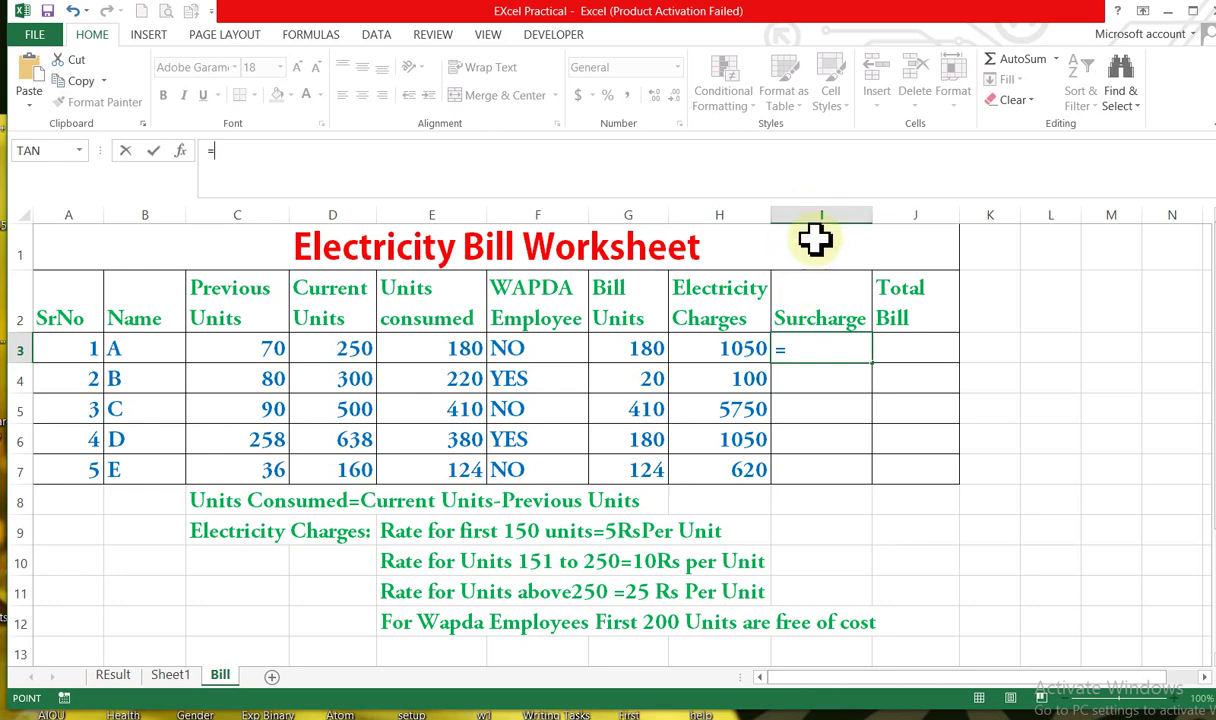
pyautogui.press('BackSpace')
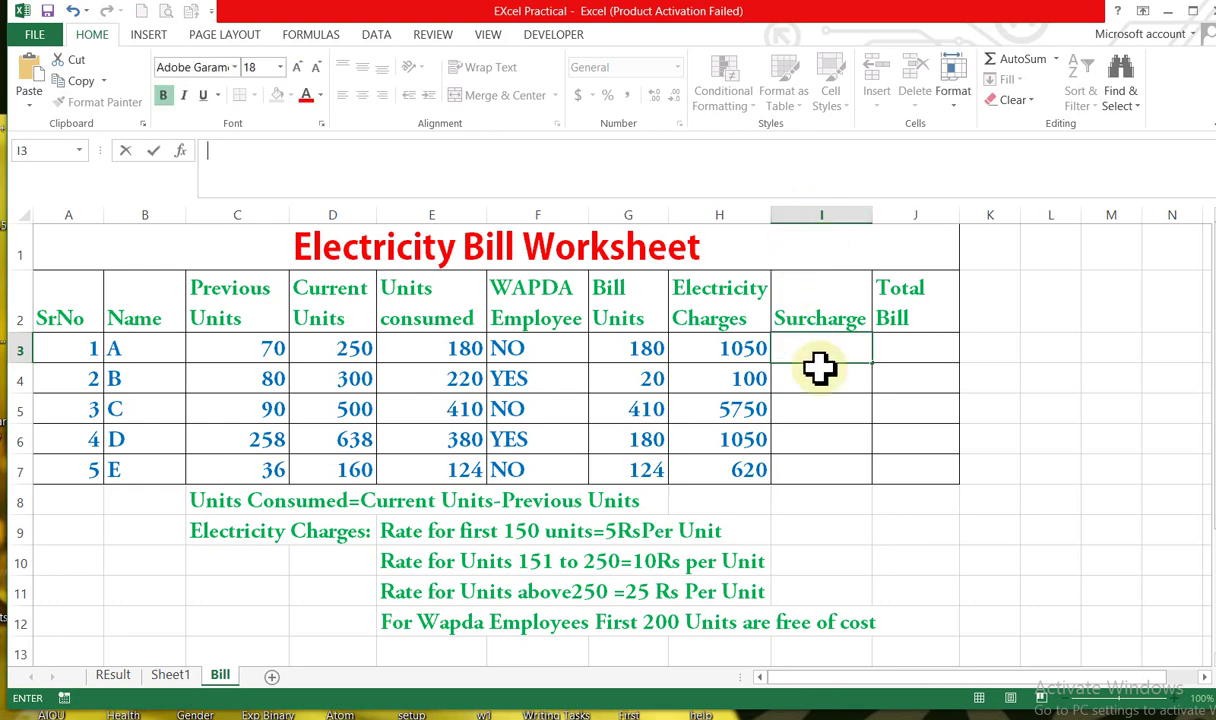
pyautogui.click(807, 210)
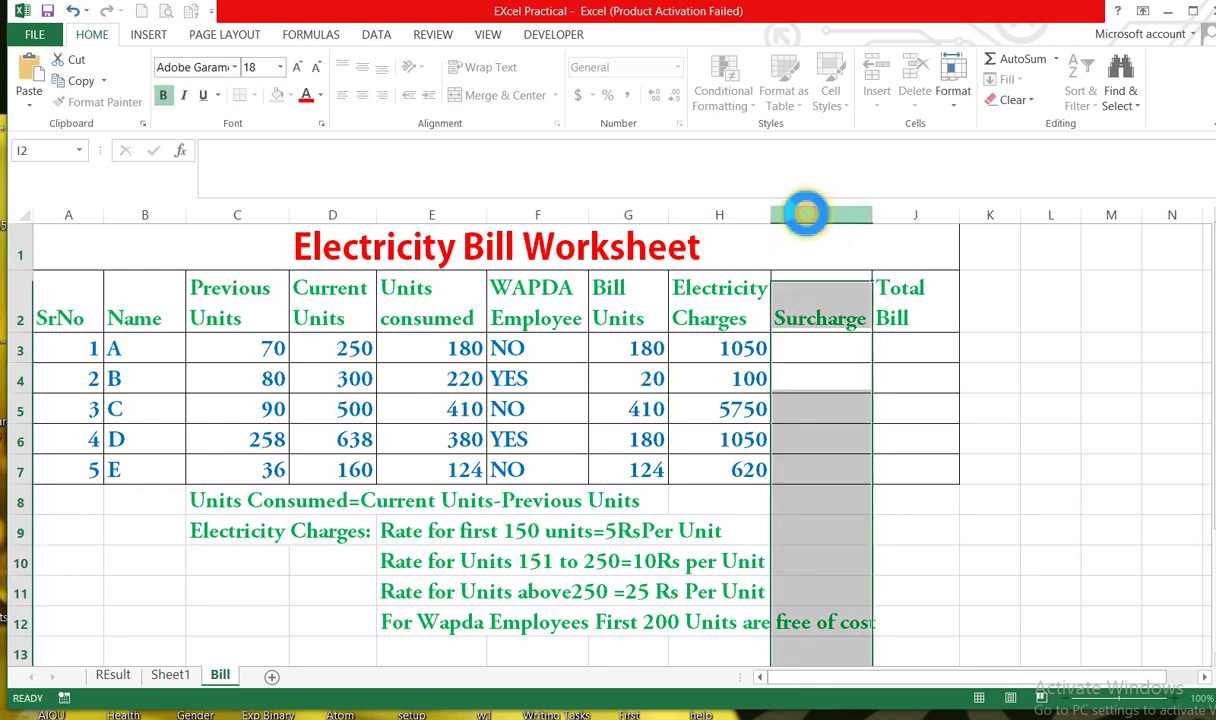
pyautogui.rightClick(804, 208)
pyautogui.press('Escape')
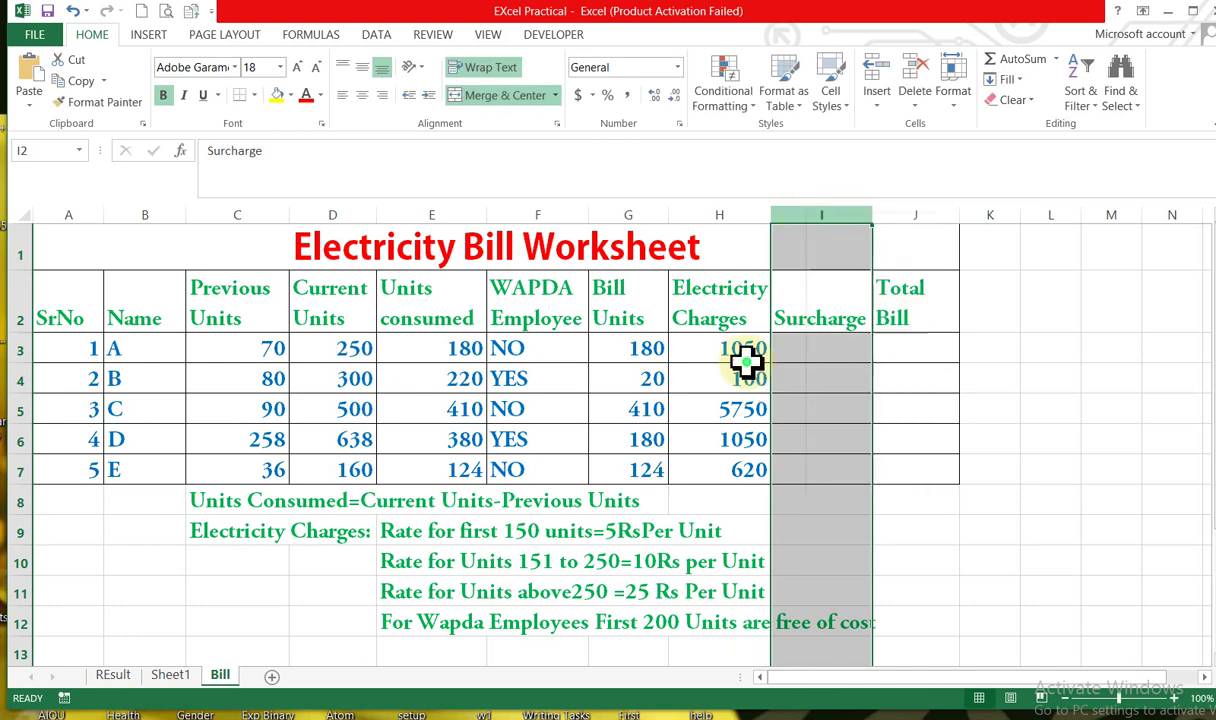
# Insert a new column before the Total Bill column and enter RENT as its heading in J2
pyautogui.click(903, 206)
pyautogui.rightClick(903, 206)
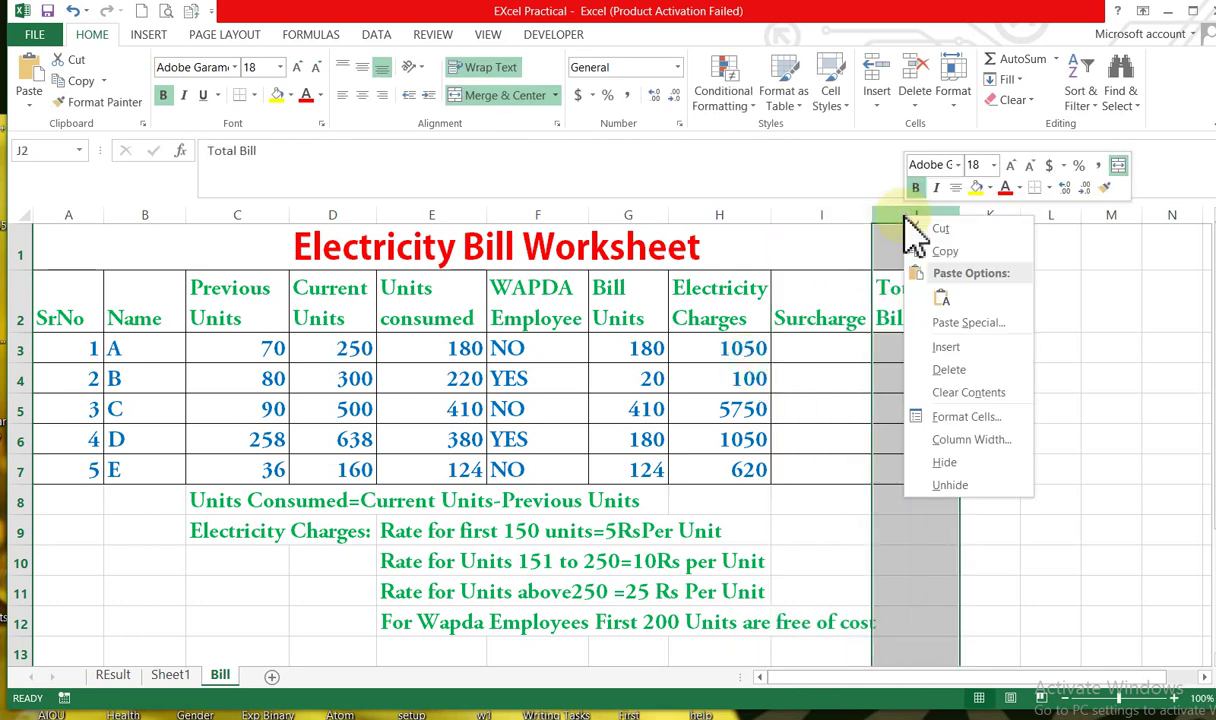
pyautogui.click(959, 352)
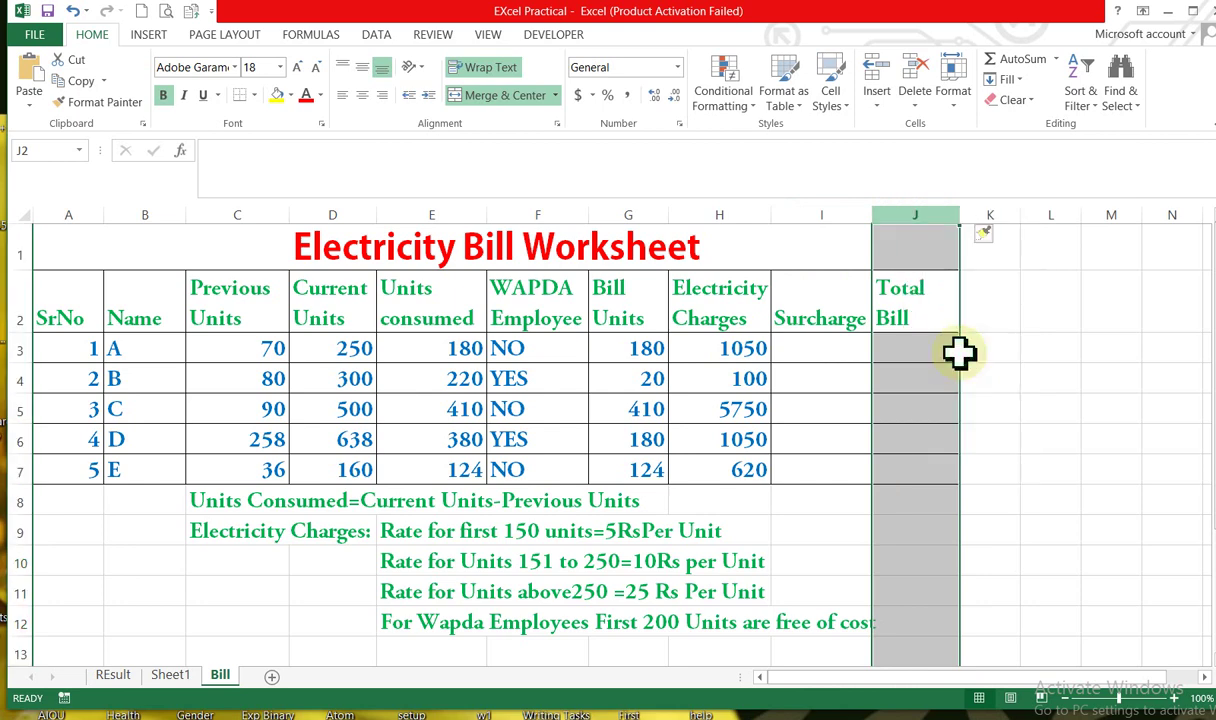
pyautogui.click(917, 317)
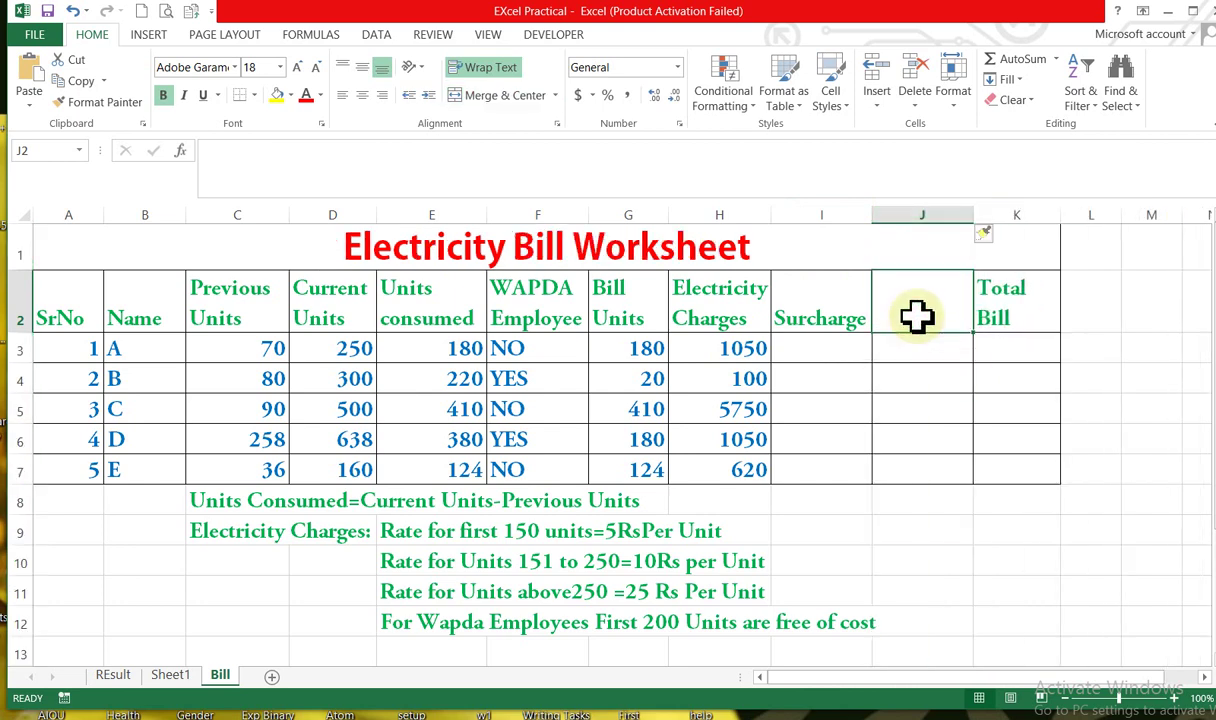
pyautogui.write('RENT')
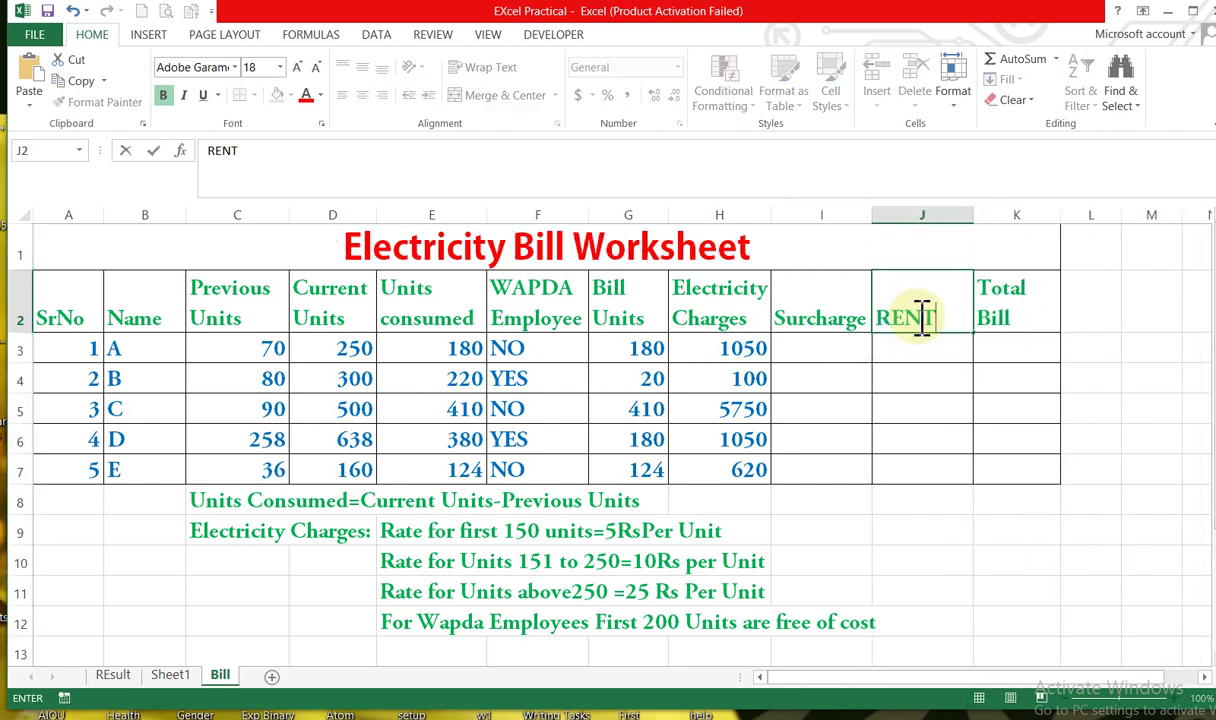
# Enter a rent of 100 in J3 and copy it down through J7
pyautogui.click(927, 355)
pyautogui.write('100')
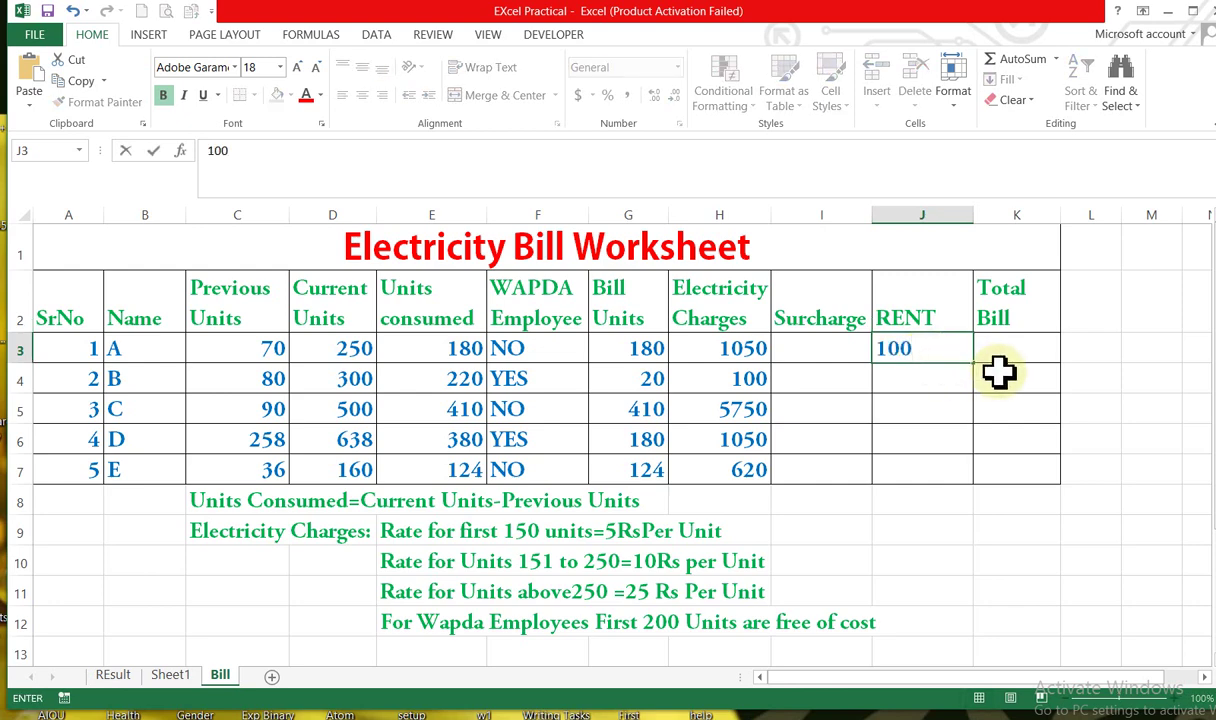
pyautogui.doubleClick(970, 360)
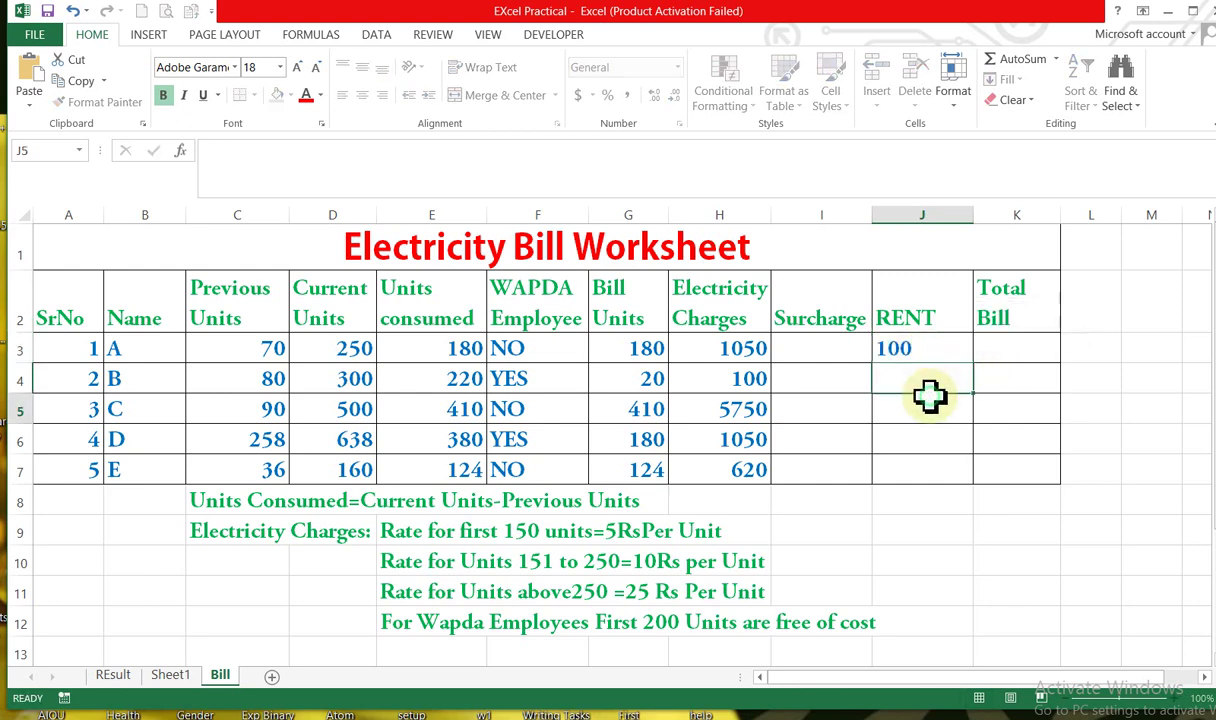
pyautogui.press('Escape')
pyautogui.moveTo(975, 366); pyautogui.dragTo(973, 475)
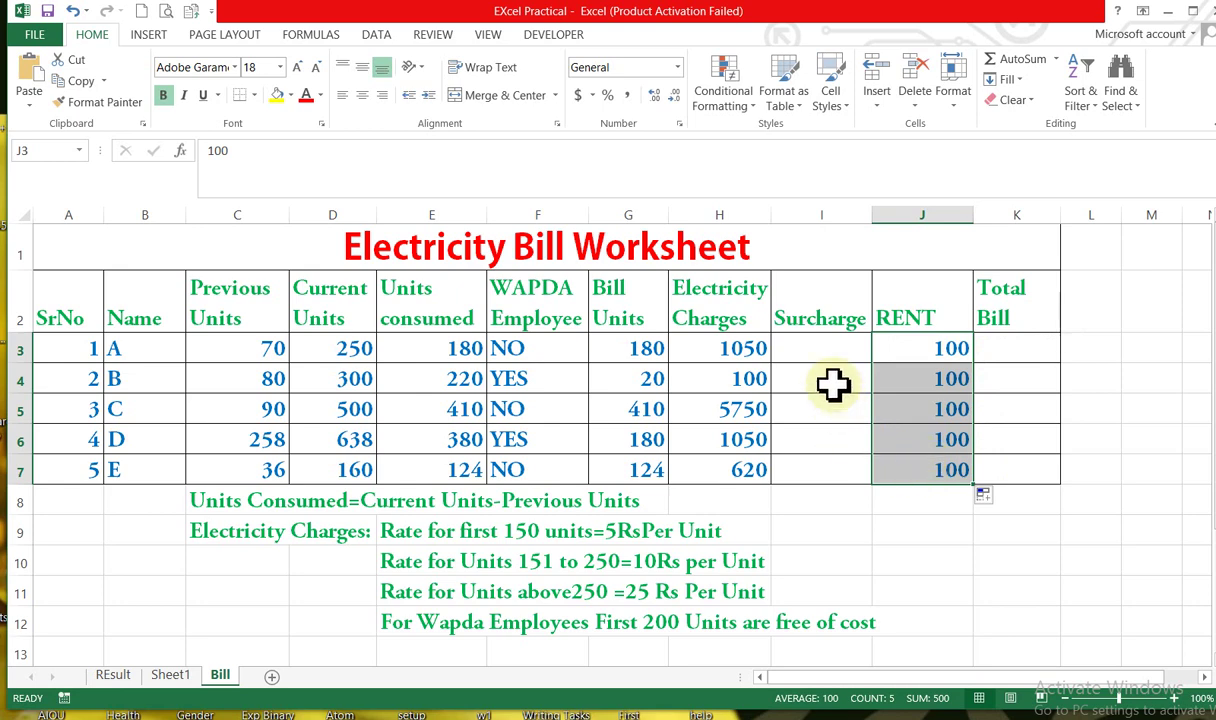
# Start an IF formula in Surcharge cell I3 that tests whether the electricity charges in H3 are above 2000
pyautogui.click(826, 348)
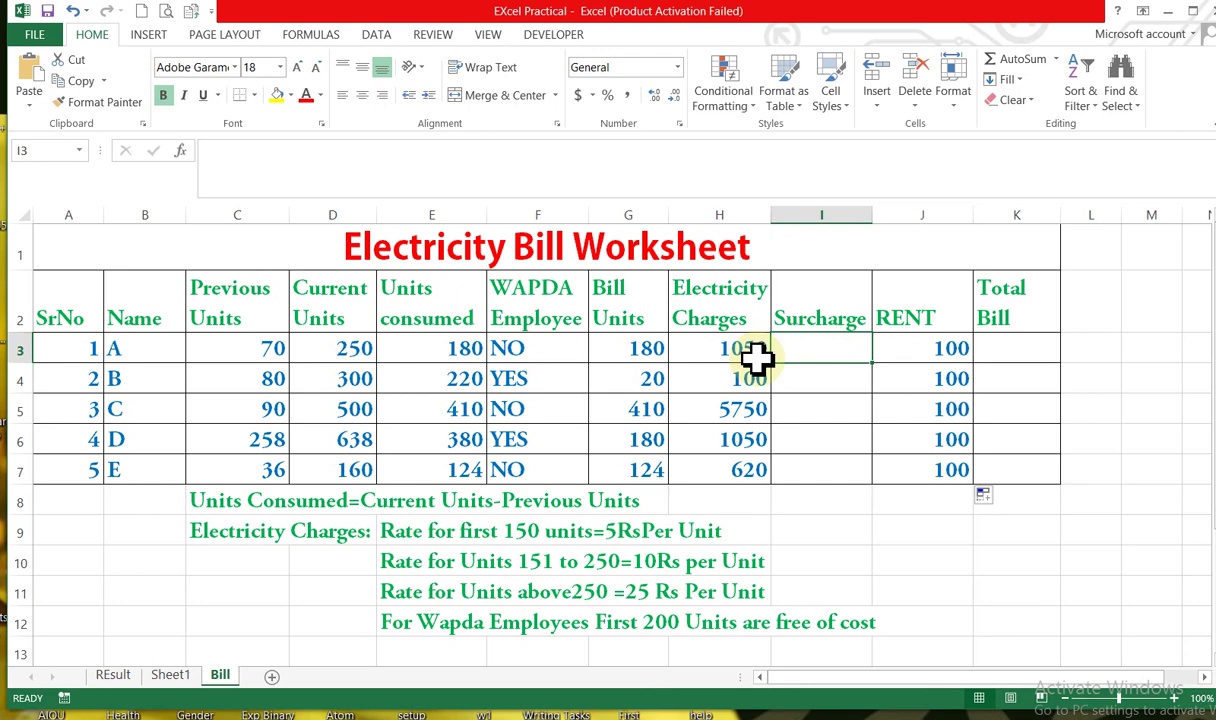
pyautogui.click(257, 170)
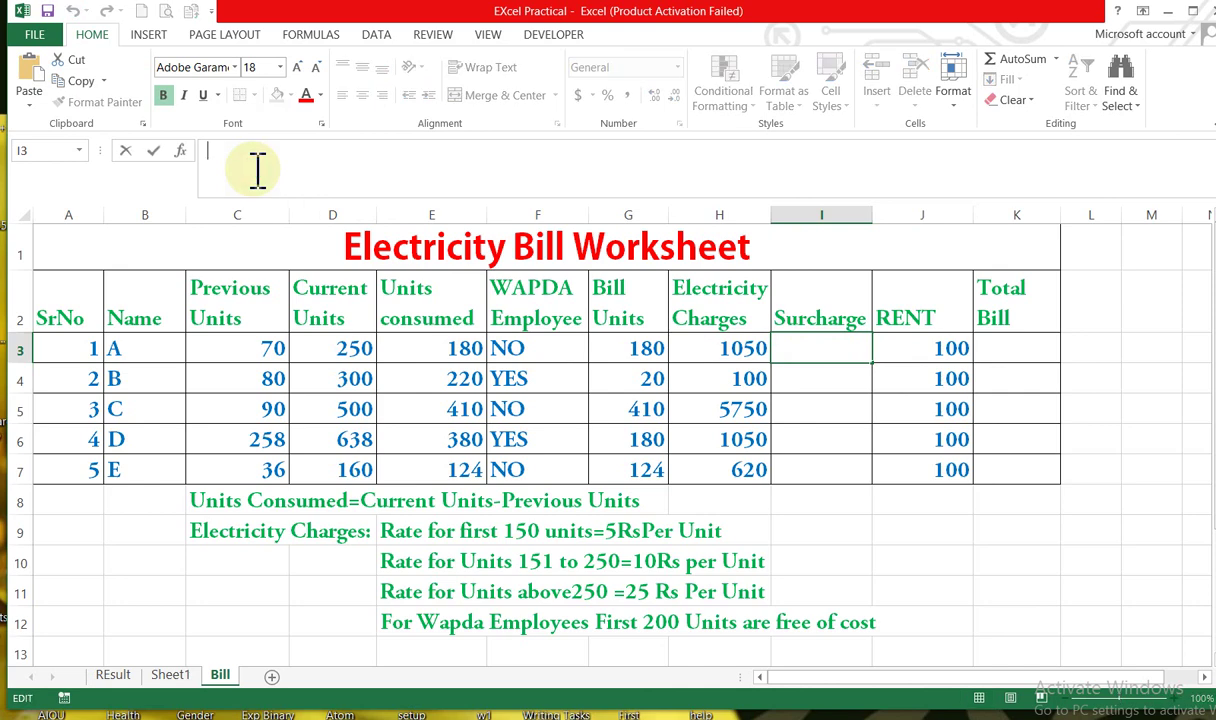
pyautogui.write('=i')
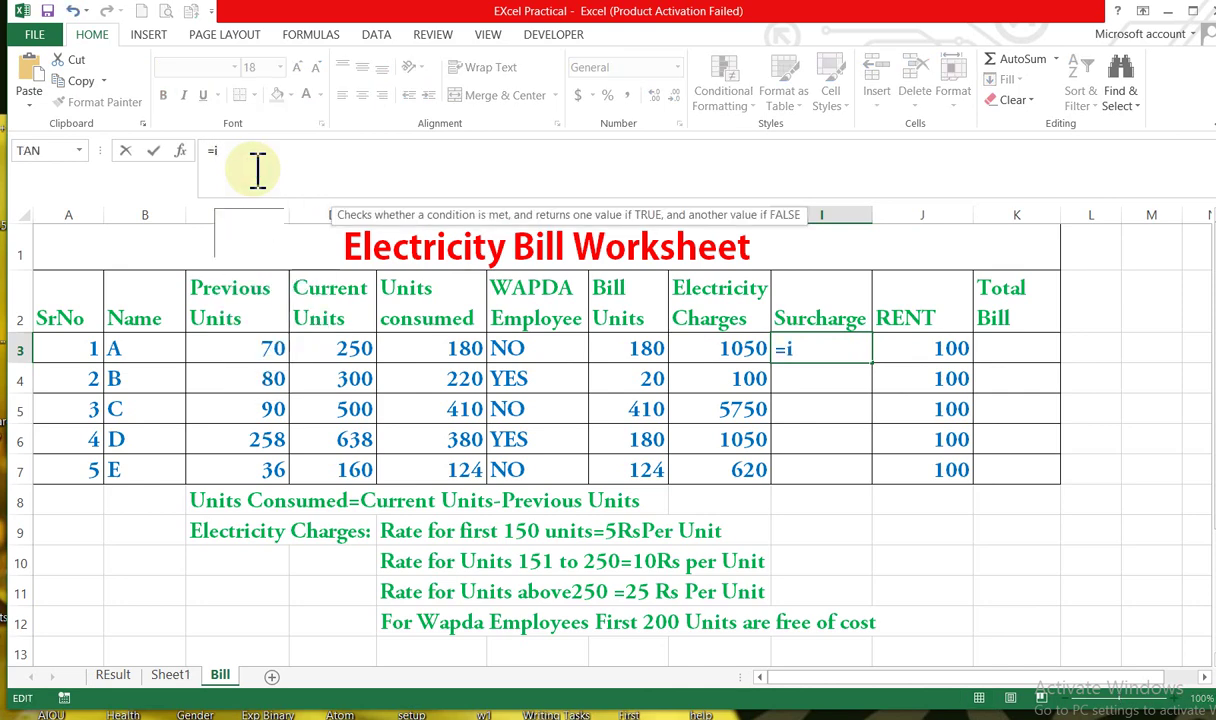
pyautogui.write('f(')
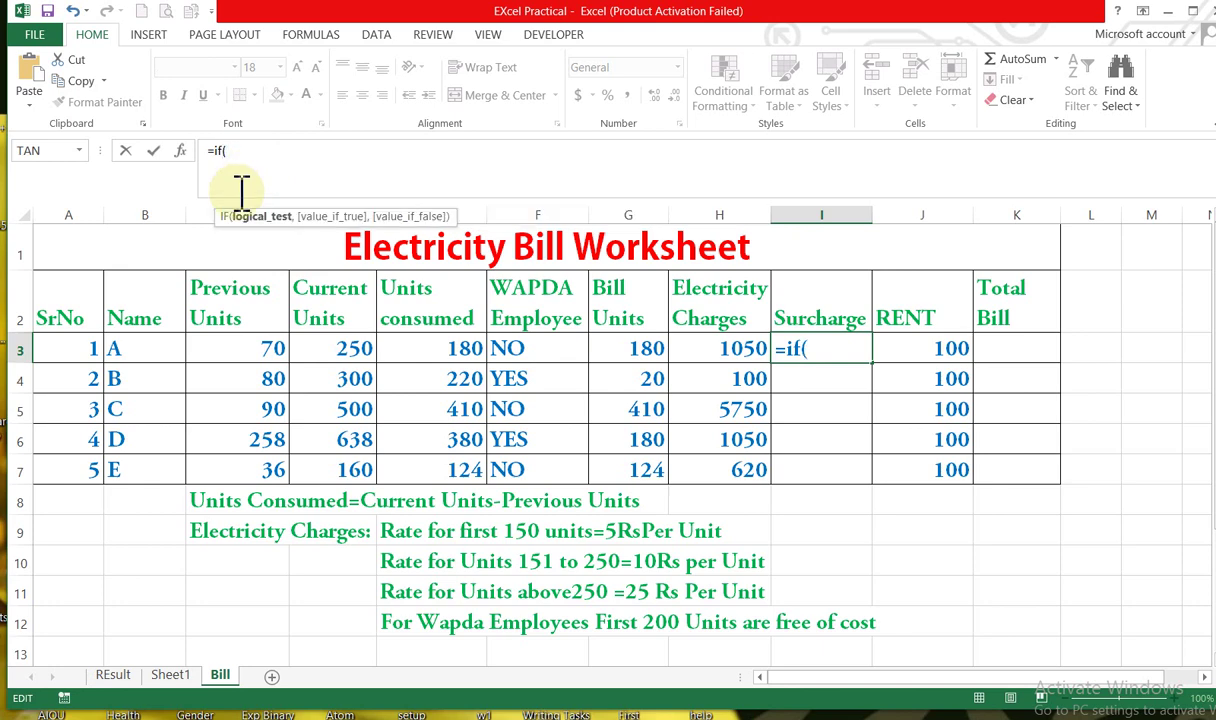
pyautogui.click(722, 349)
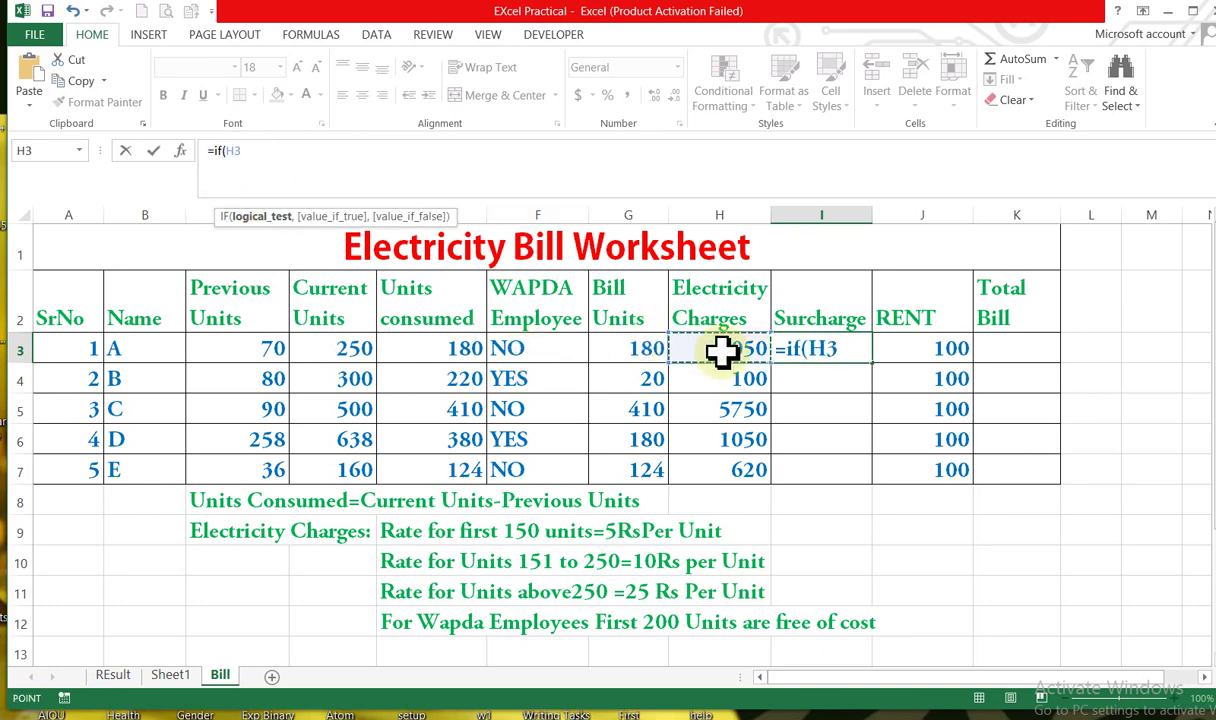
pyautogui.write('>2000')
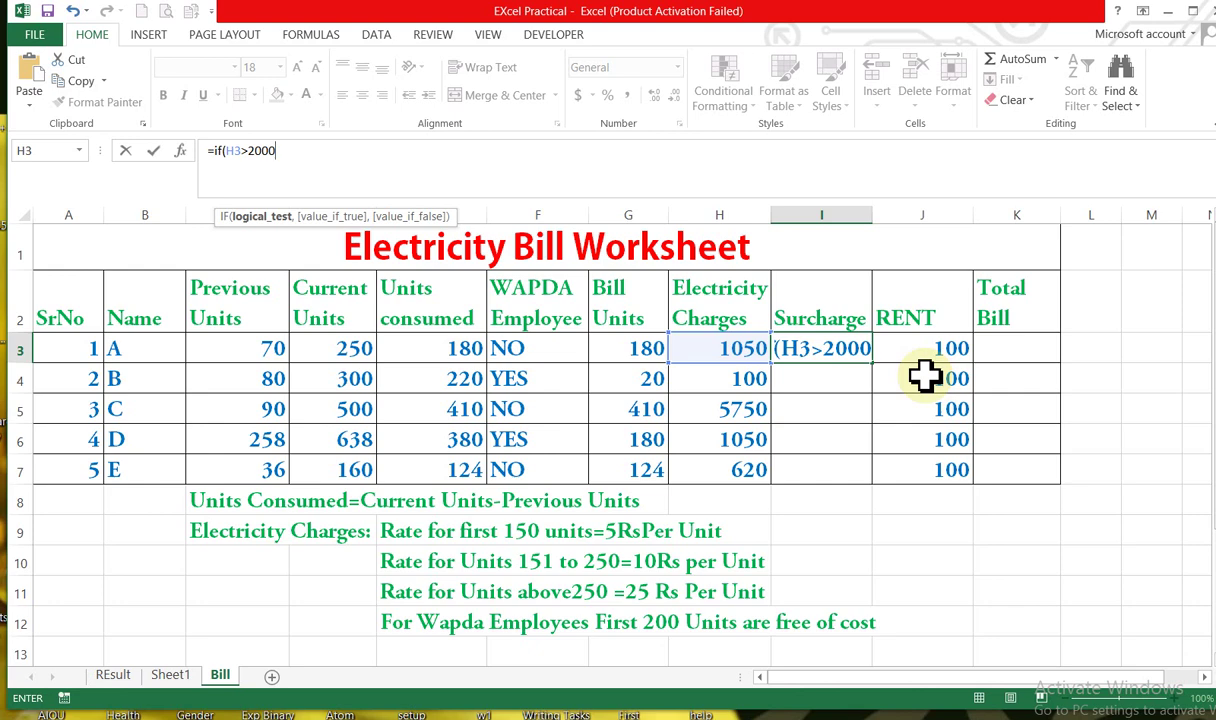
pyautogui.write(',')
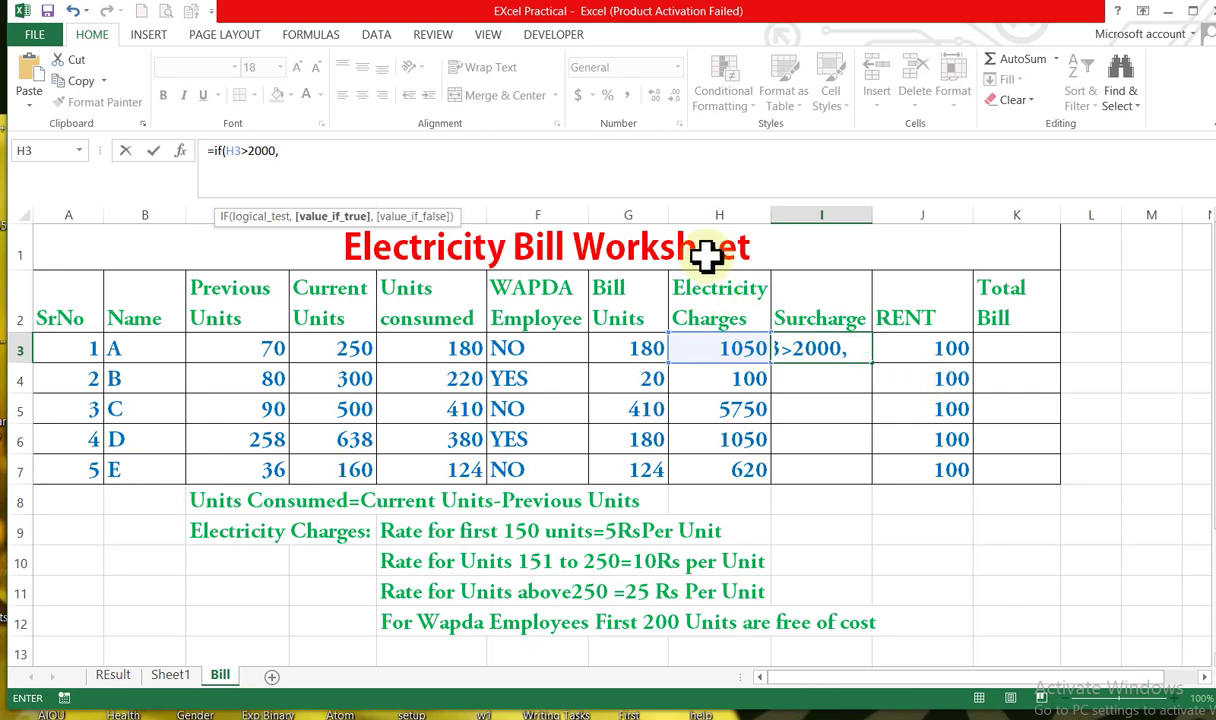
pyautogui.click(840, 347)
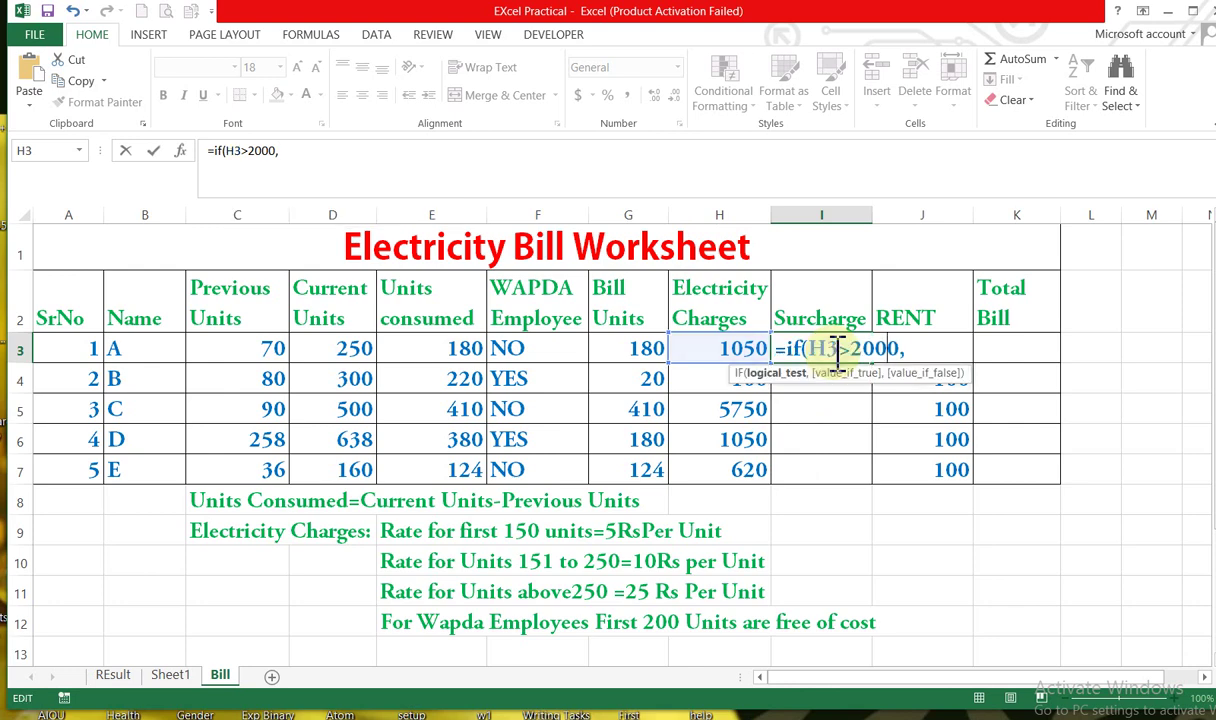
pyautogui.press('Right')
pyautogui.press('Right')
pyautogui.press('Right')
pyautogui.press('Right')
pyautogui.press('Right')
pyautogui.press('Right')
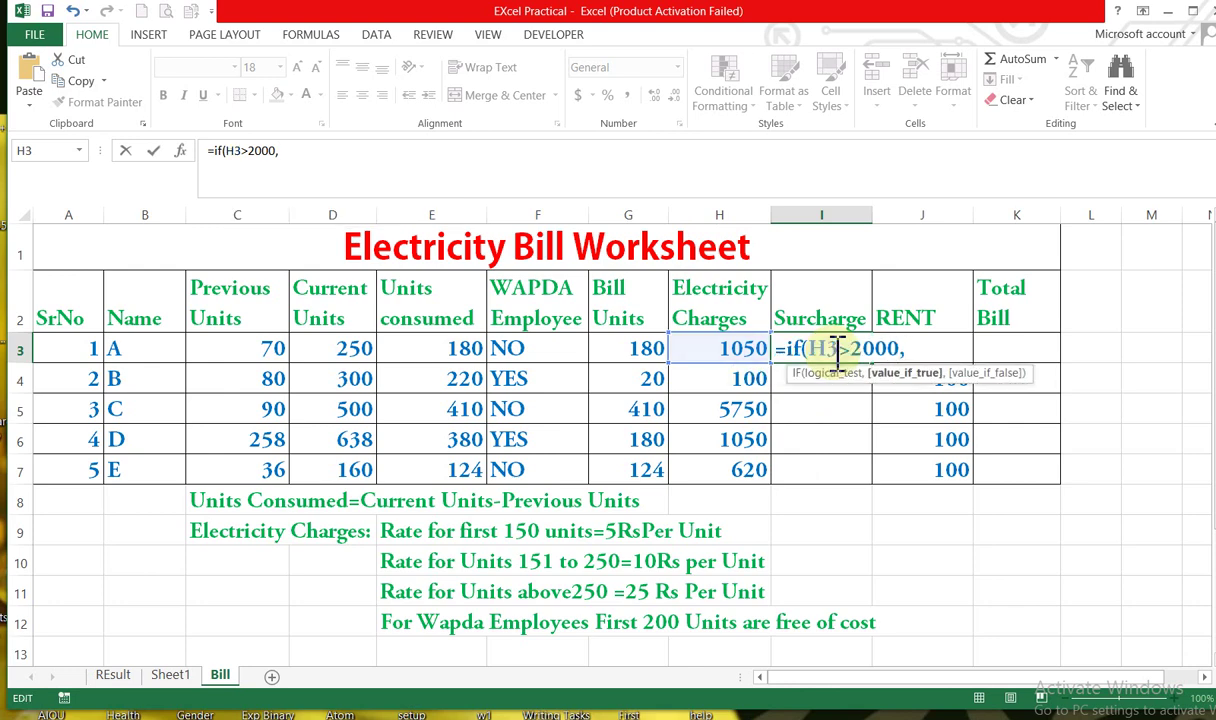
# Add ((H3*10)/100) to the I3 formula as the value if true, for a 10 percent surcharge
pyautogui.write('((')
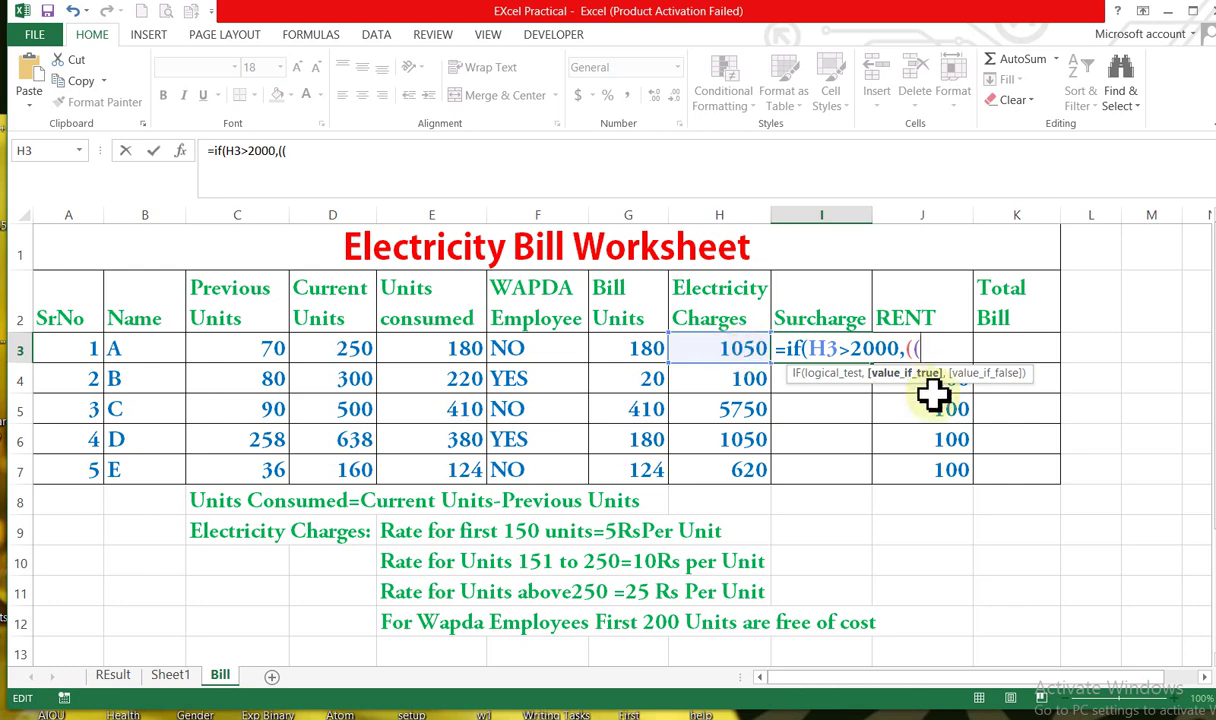
pyautogui.click(722, 344)
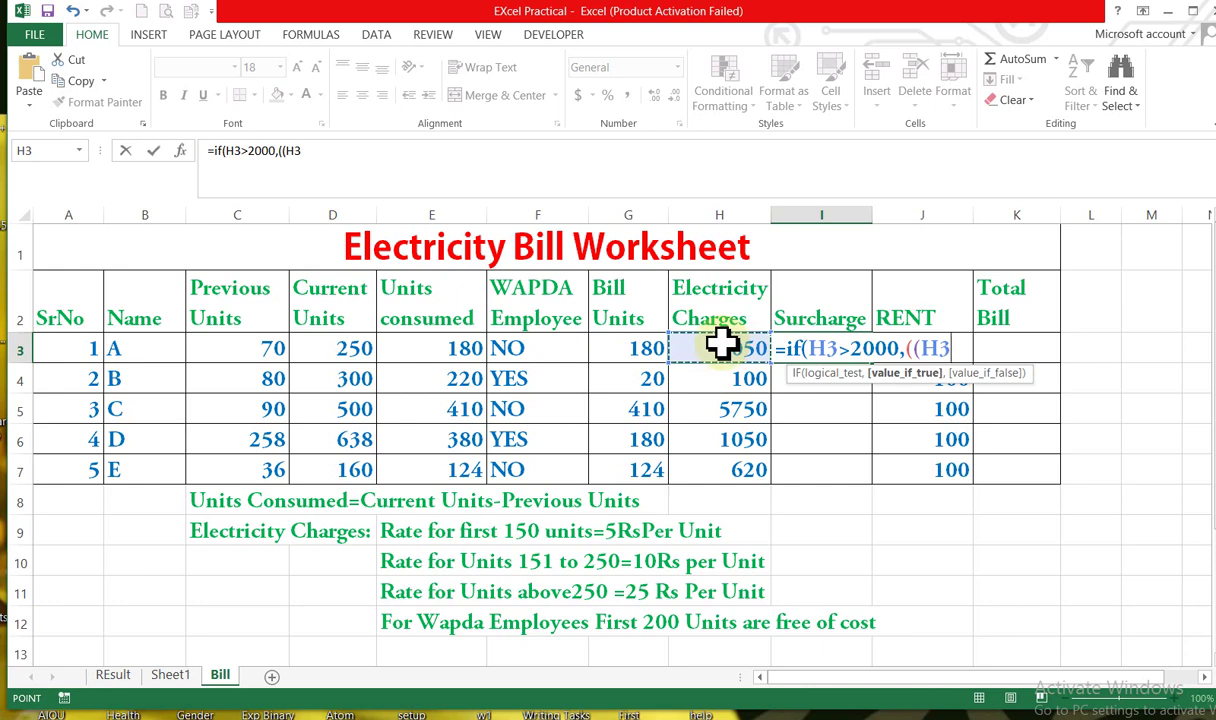
pyautogui.write('*10')
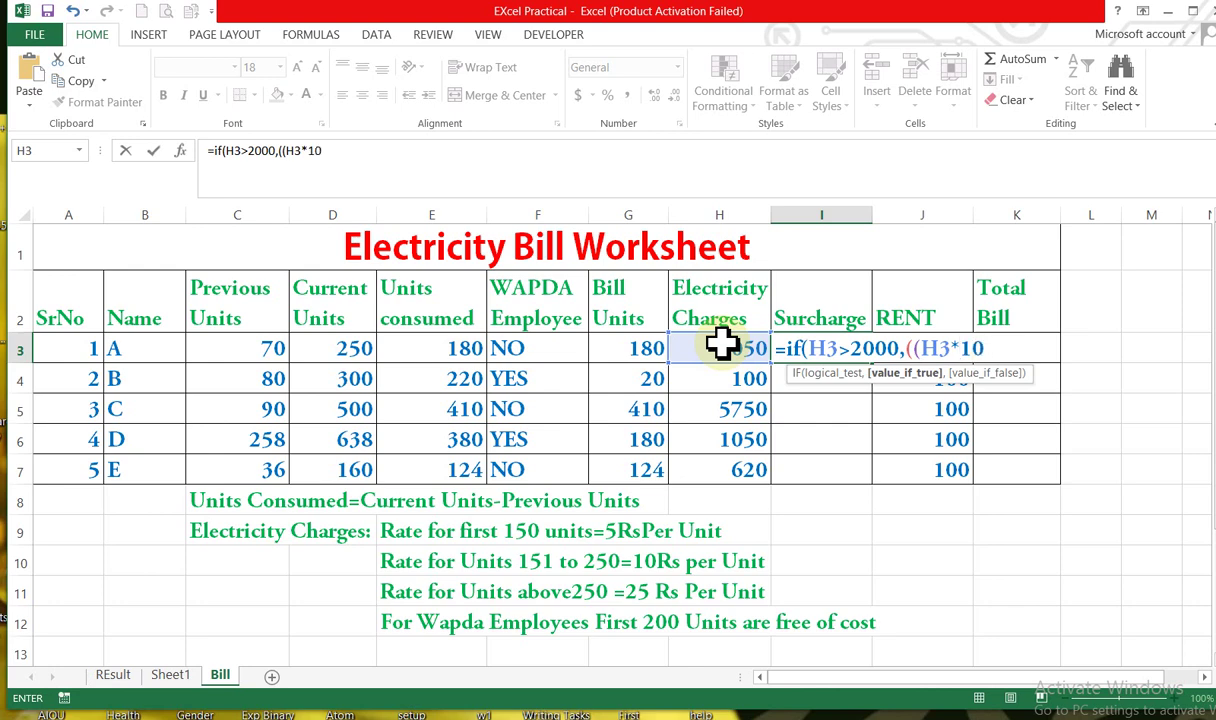
pyautogui.write(')/100')
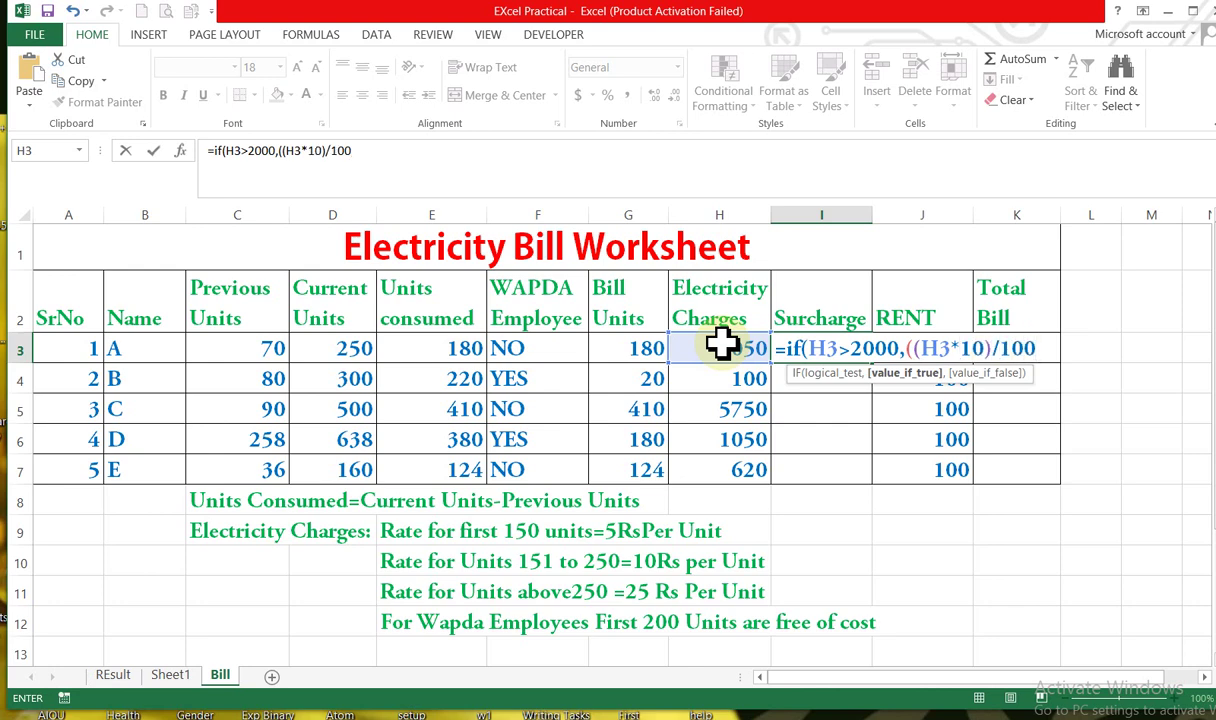
pyautogui.write(')')
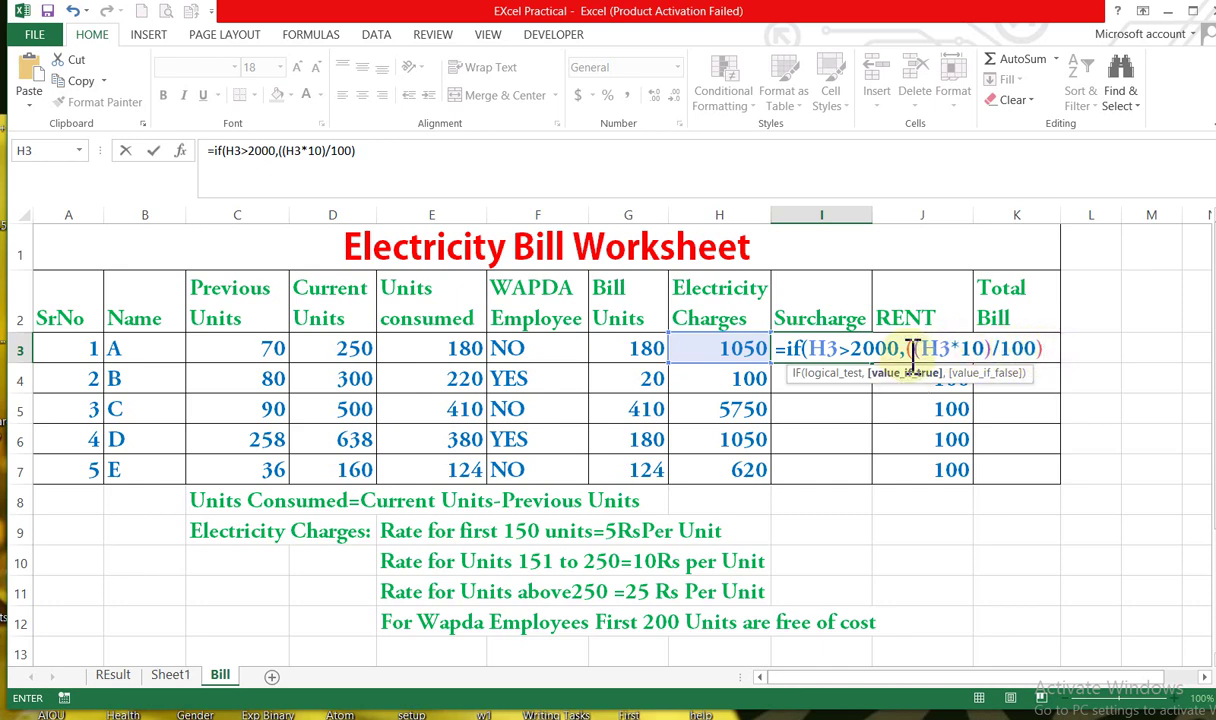
pyautogui.write(',')
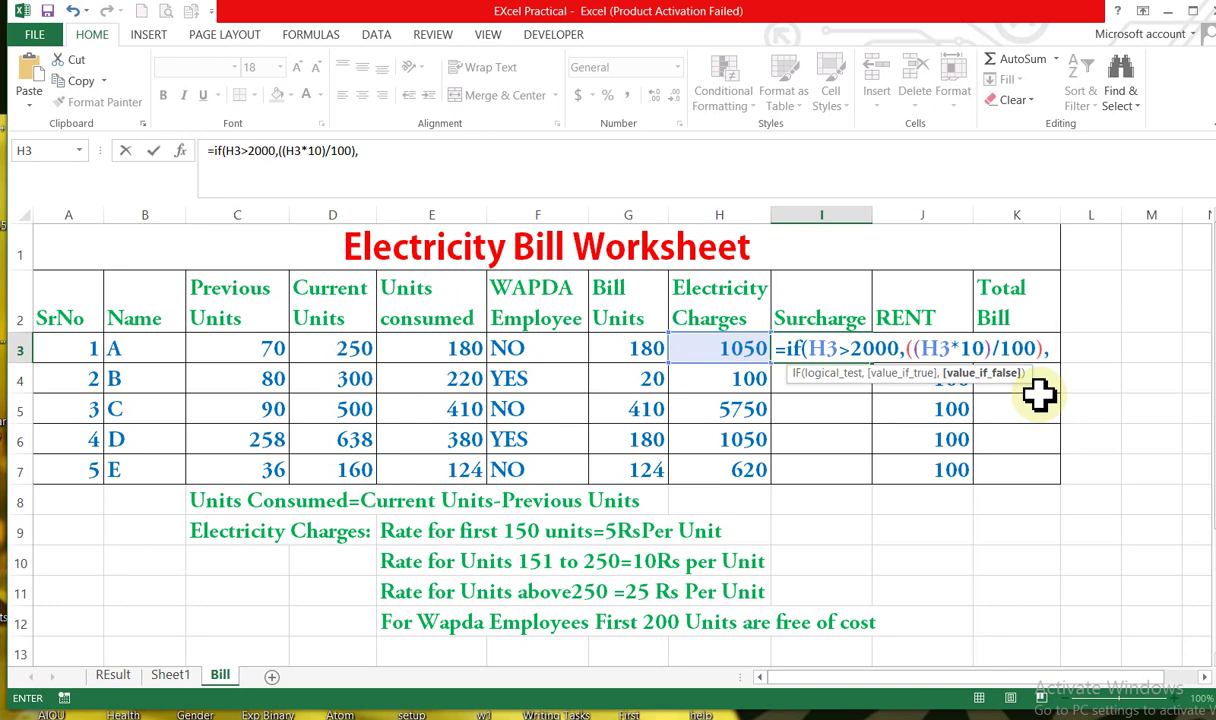
# Complete the I3 formula with ((H3*5)/100) as the value if false and enter it
pyautogui.write('((h3')
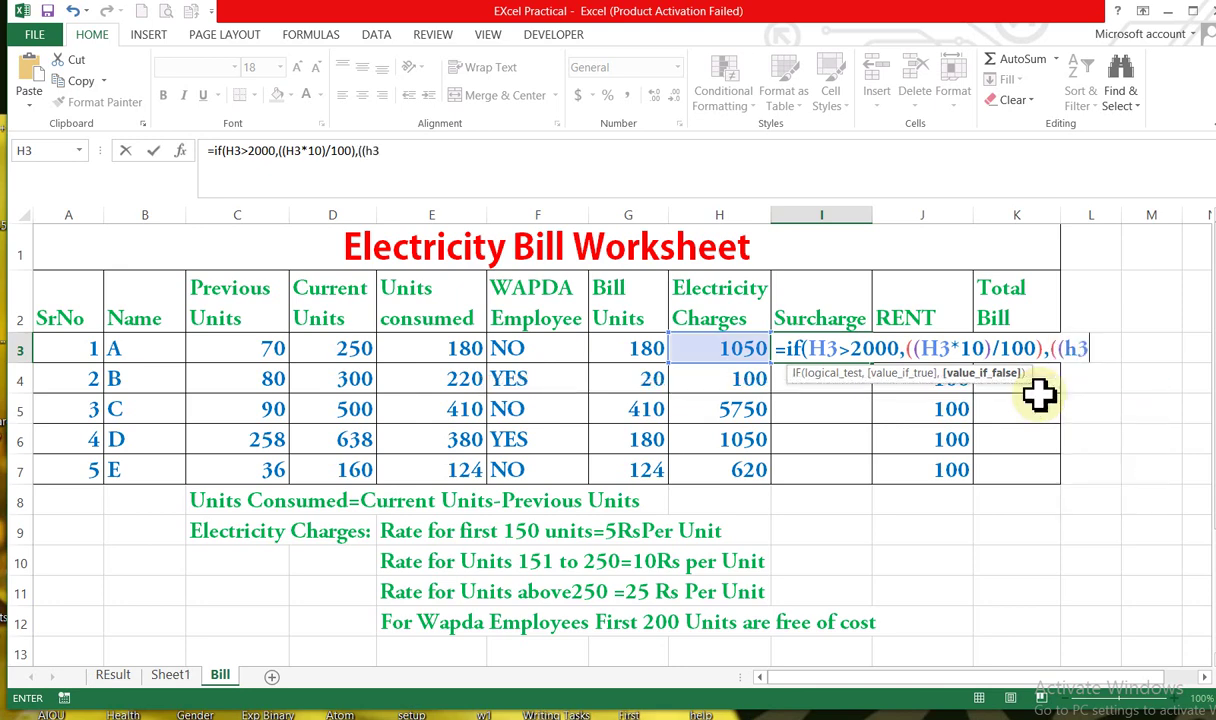
pyautogui.write('*5)/100')
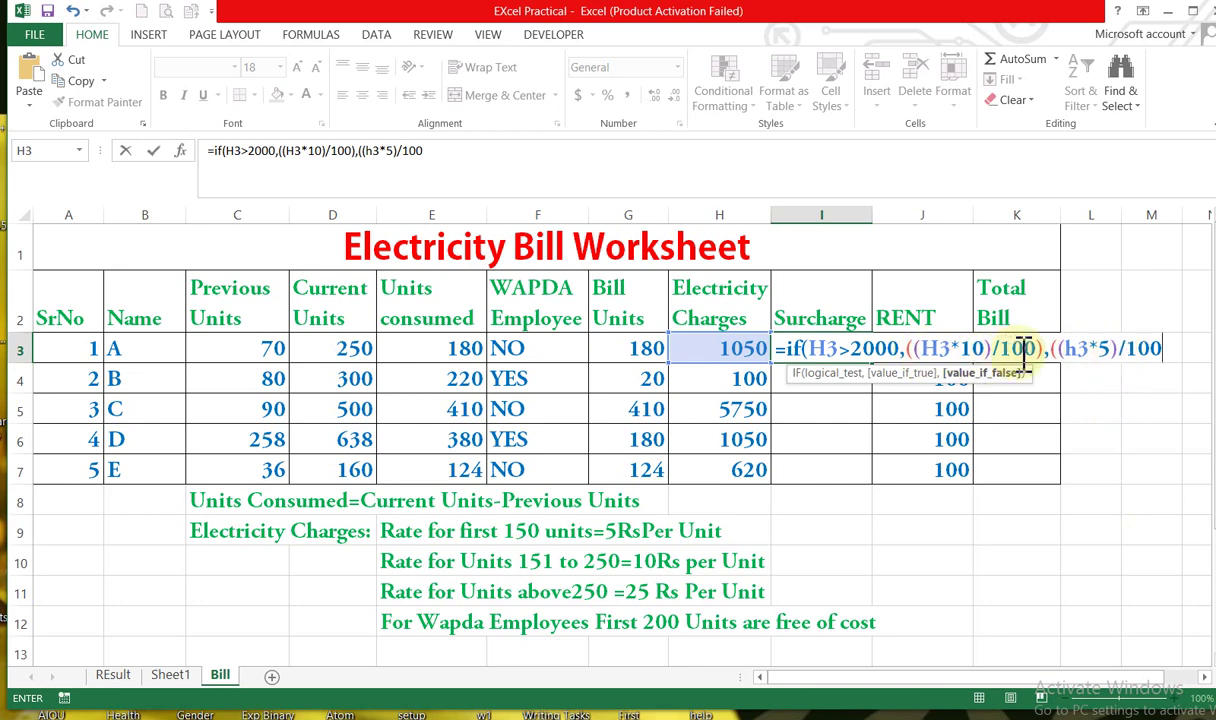
pyautogui.write(')')
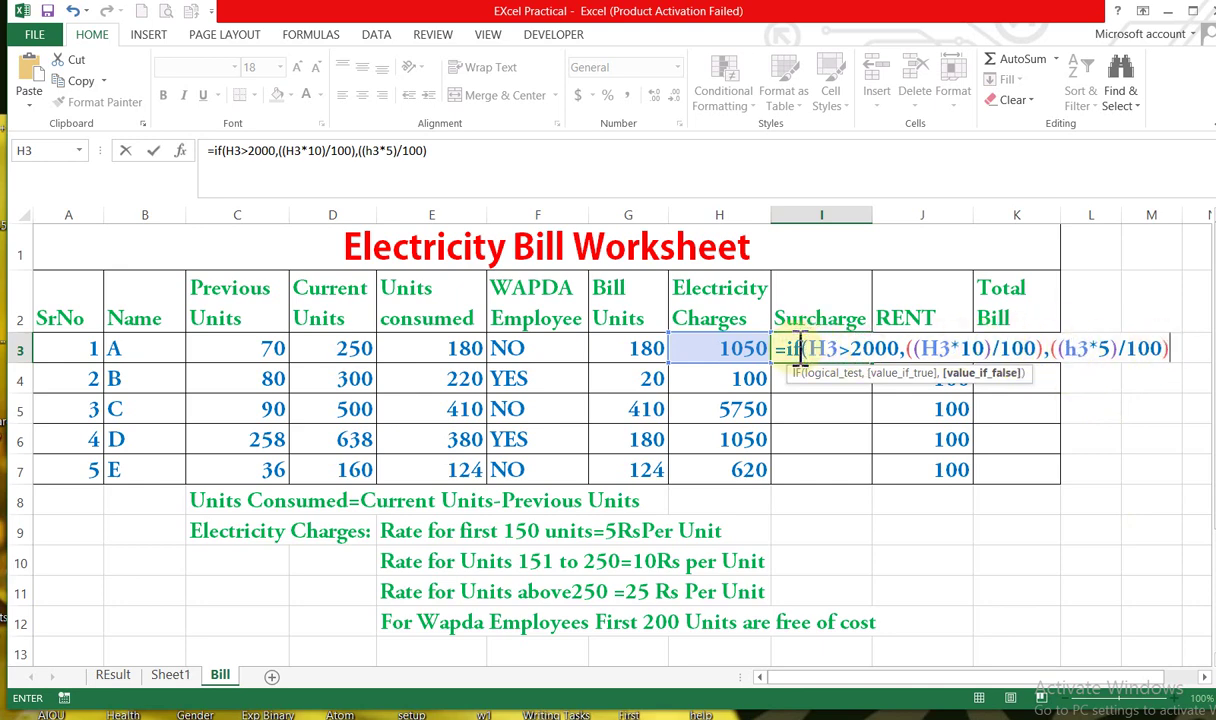
pyautogui.write(')')
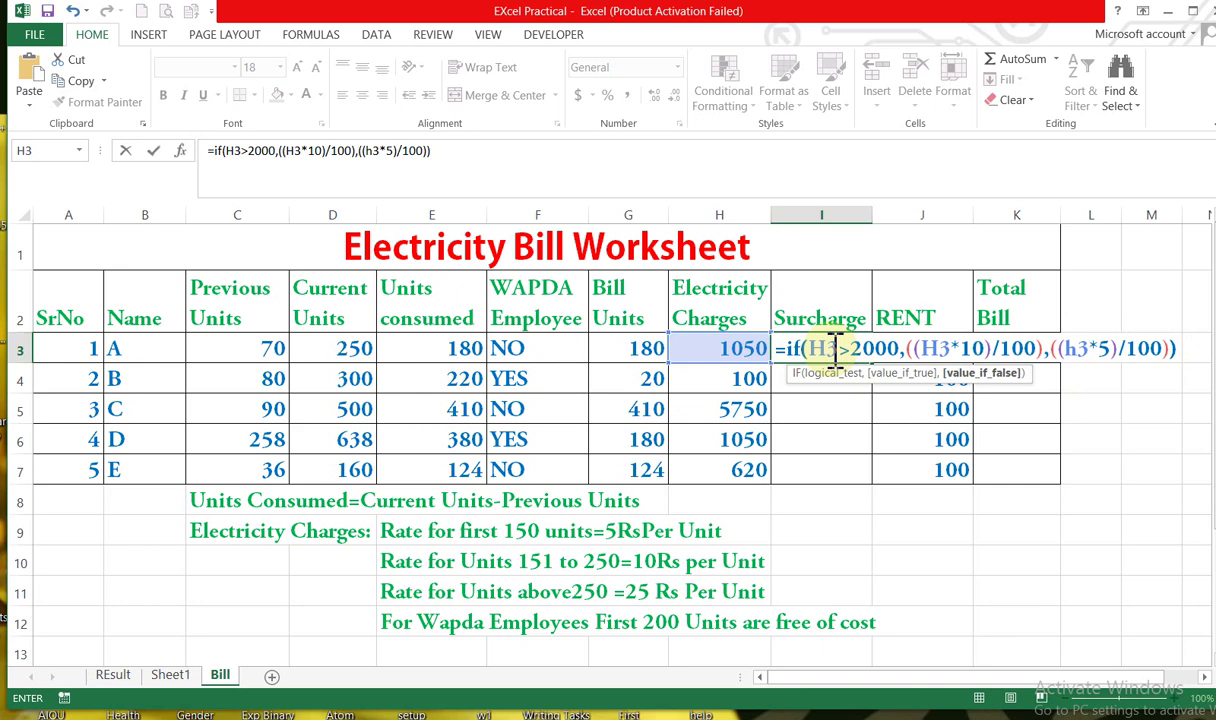
pyautogui.press('Return')
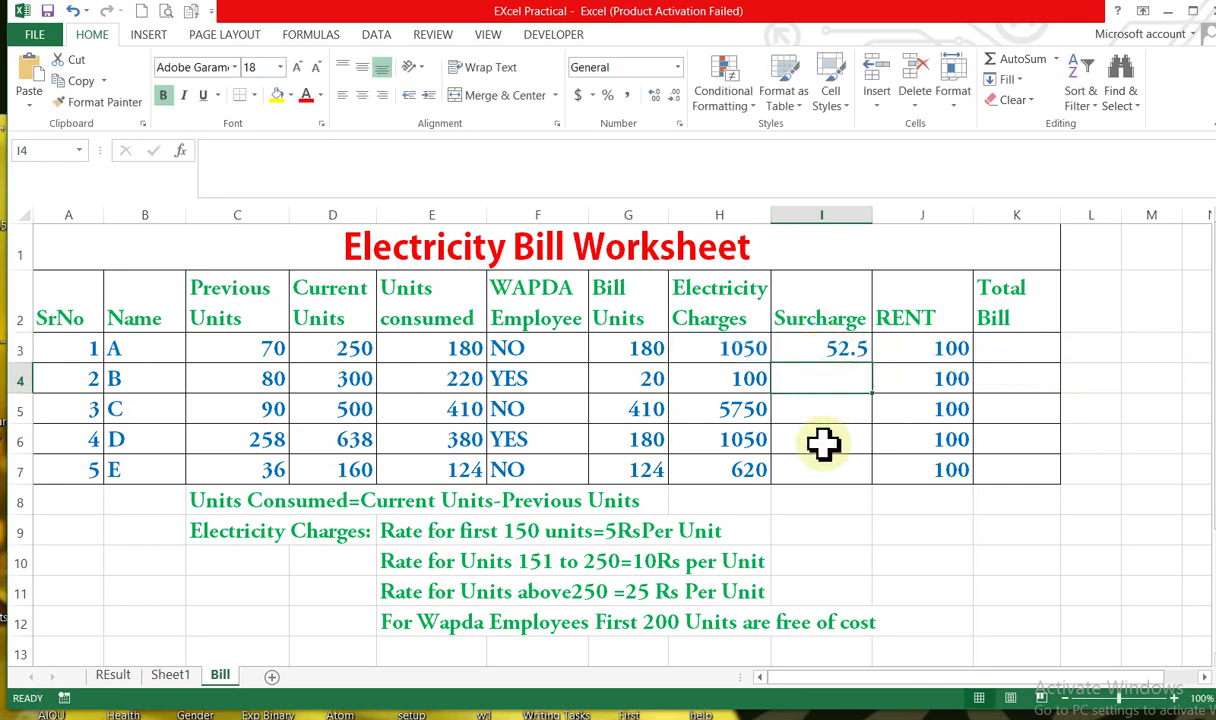
# Fill the Surcharge formula from I3 down through I7 and check it against the charges in rows 5 and 6
pyautogui.click(740, 348)
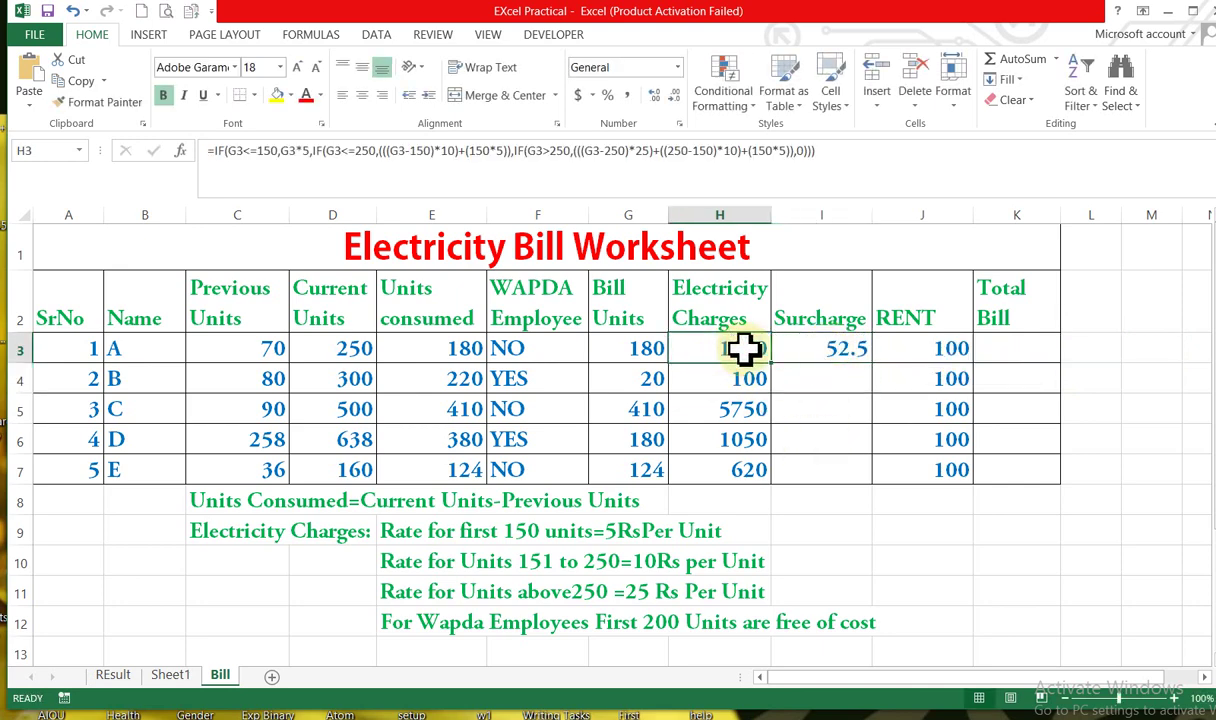
pyautogui.click(850, 350)
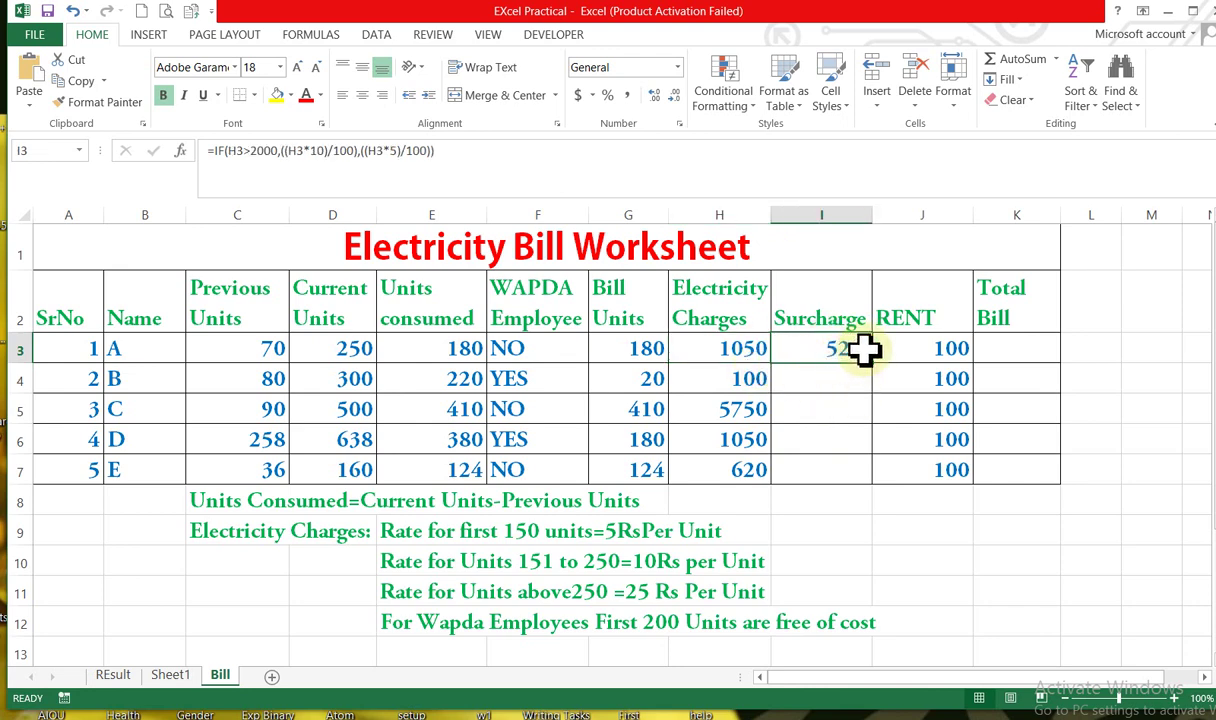
pyautogui.moveTo(870, 367); pyautogui.dragTo(862, 477)
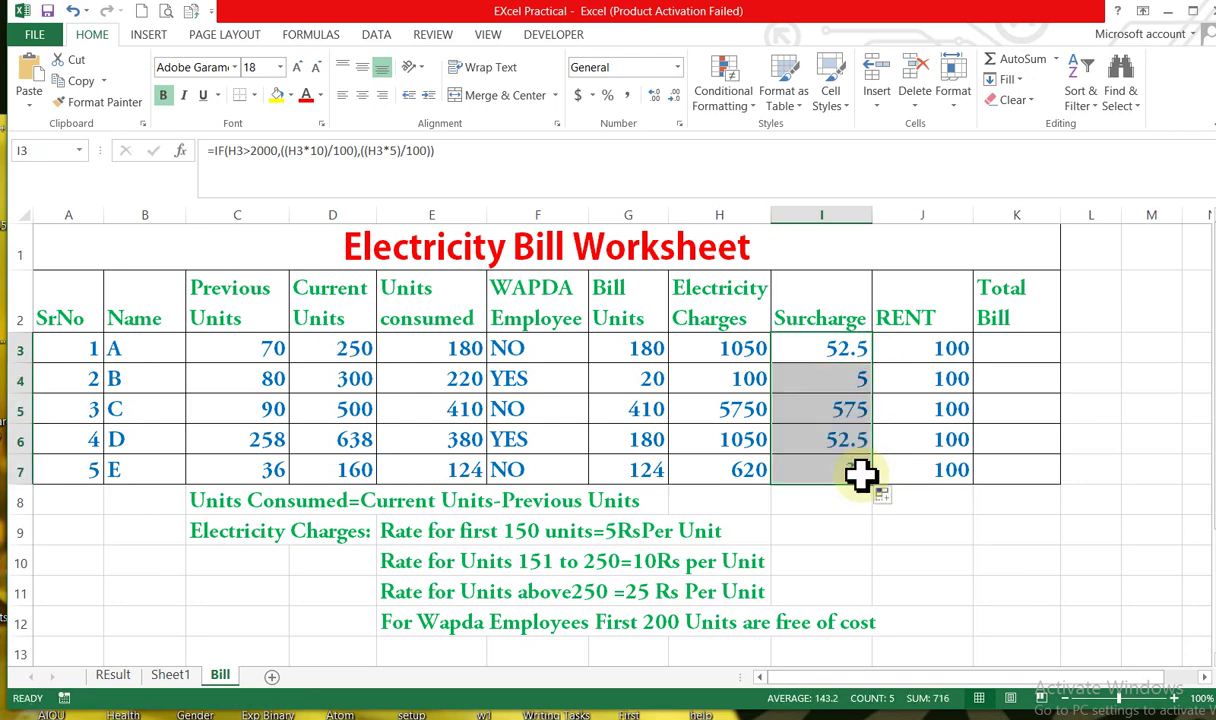
pyautogui.click(822, 432)
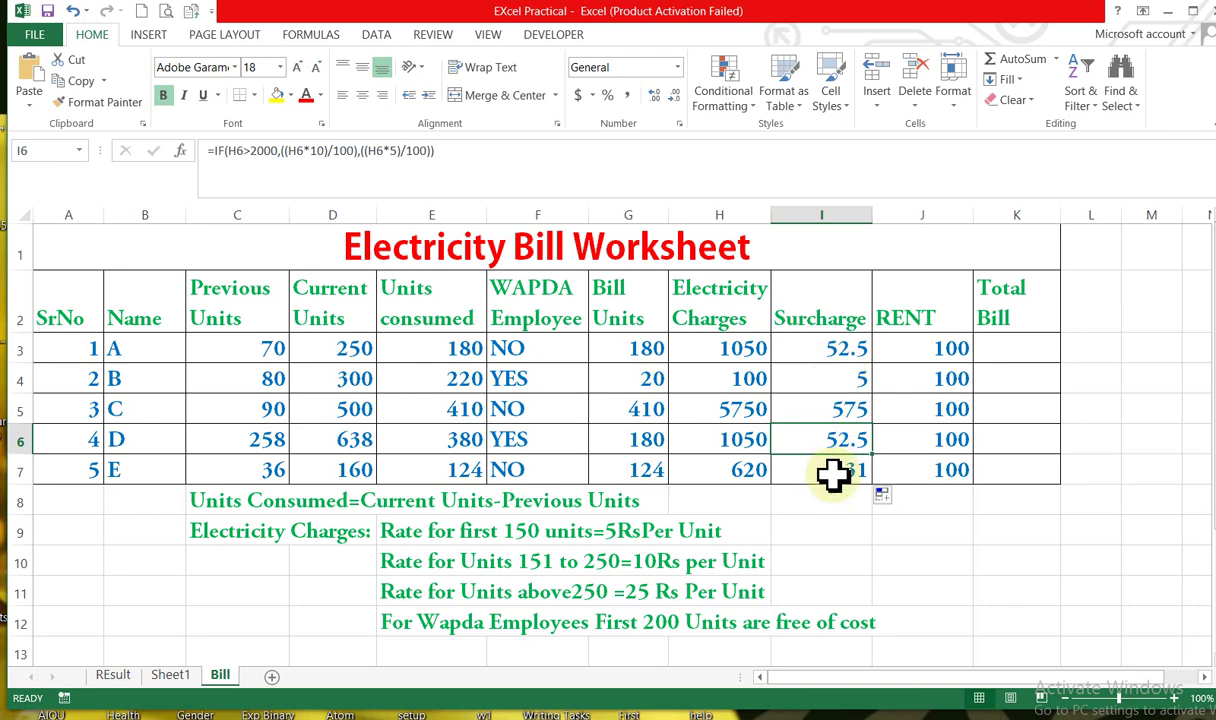
pyautogui.click(738, 414)
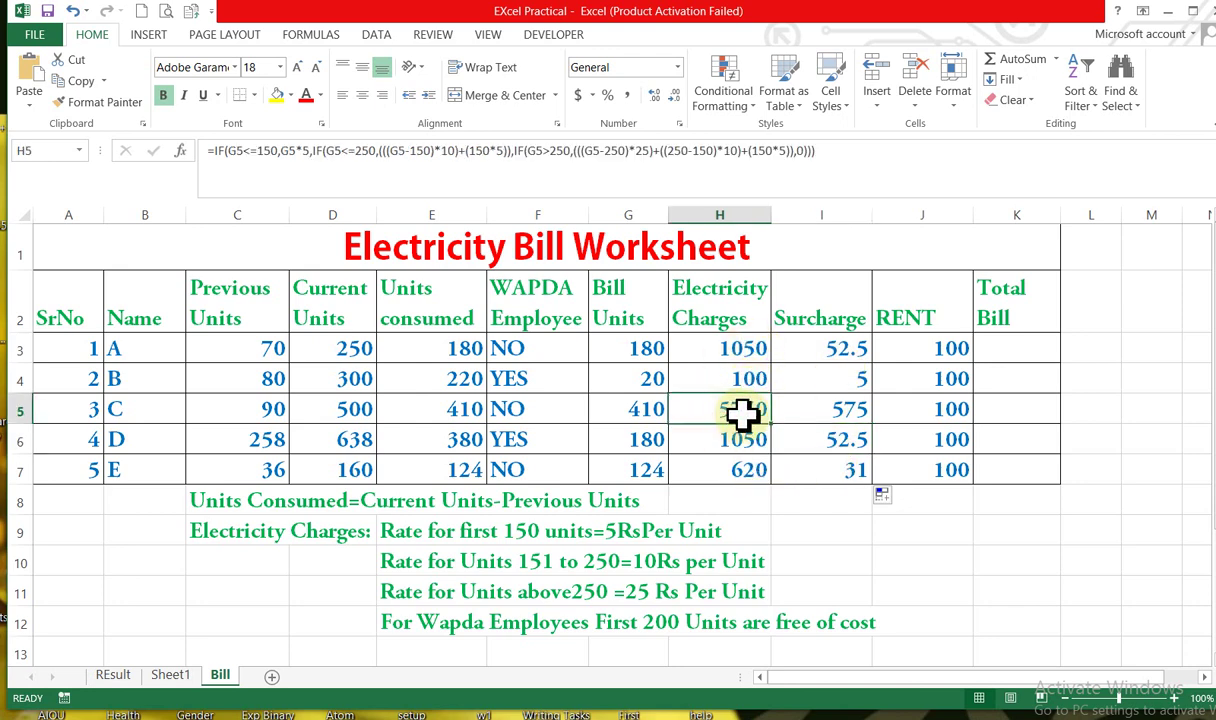
pyautogui.click(845, 420)
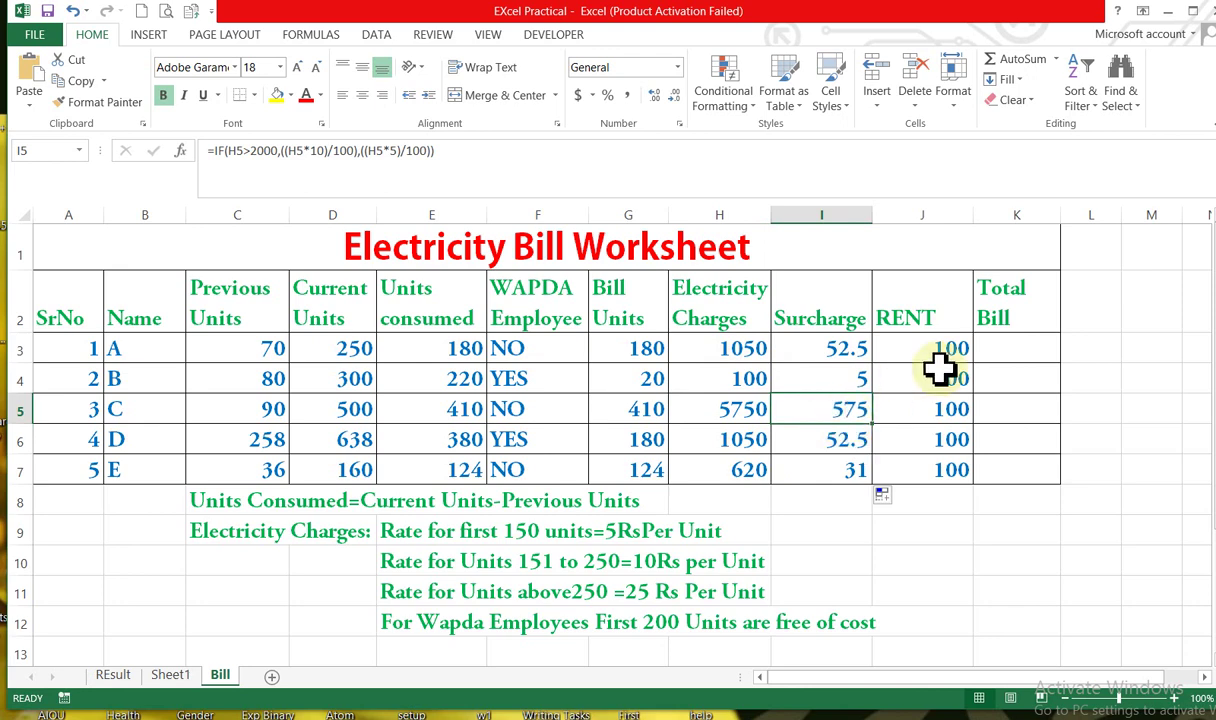
# Enter the Total Bill formula =H3+I3+J3 in K3, adding the electricity charges, surcharge and rent
pyautogui.click(1017, 350)
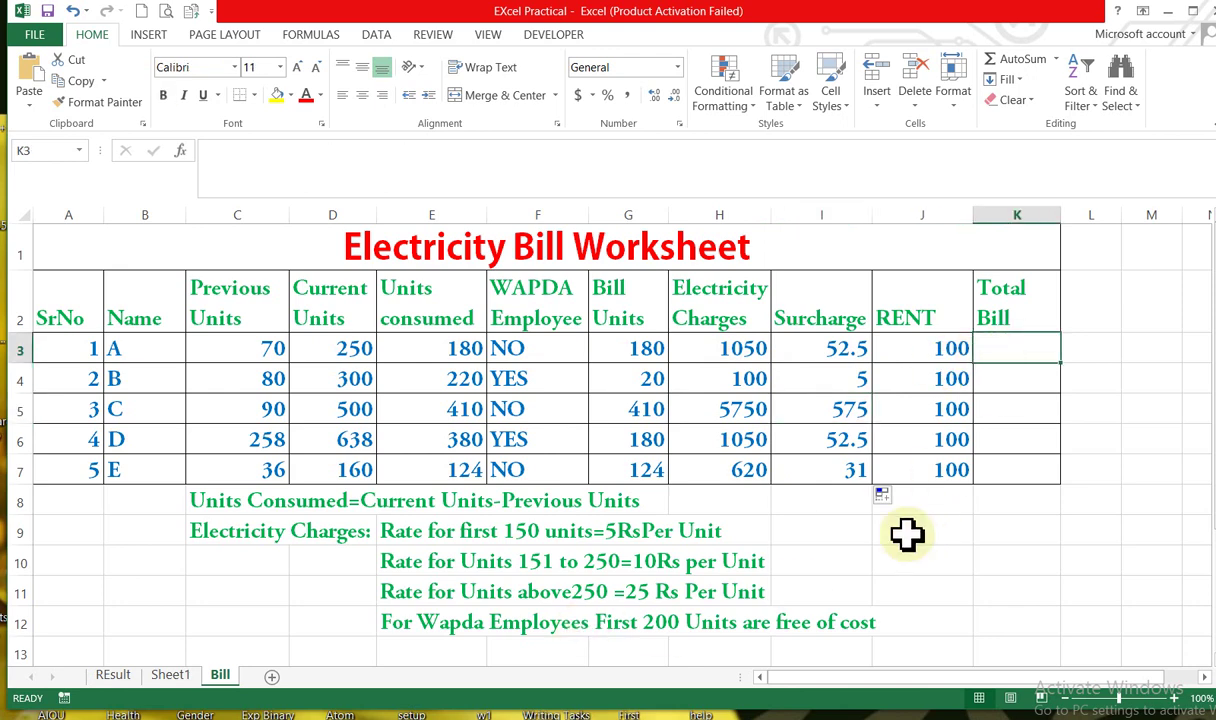
pyautogui.moveTo(1214, 496); pyautogui.dragTo(1214, 495)
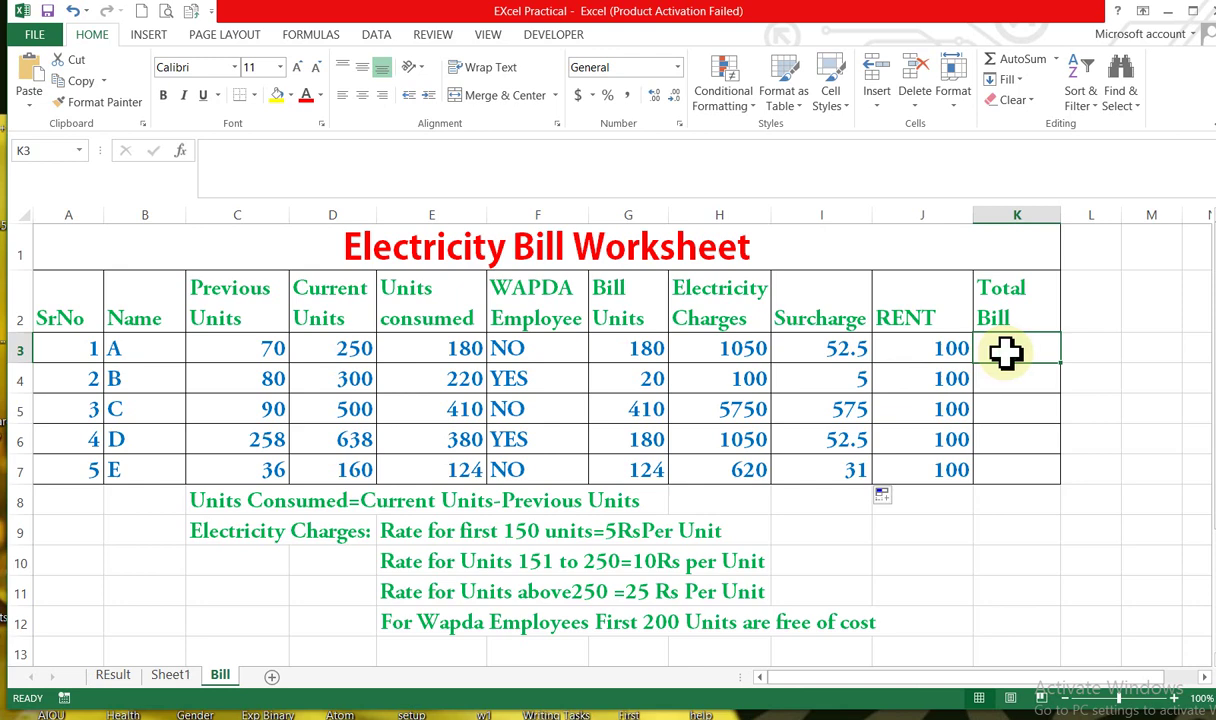
pyautogui.write('=')
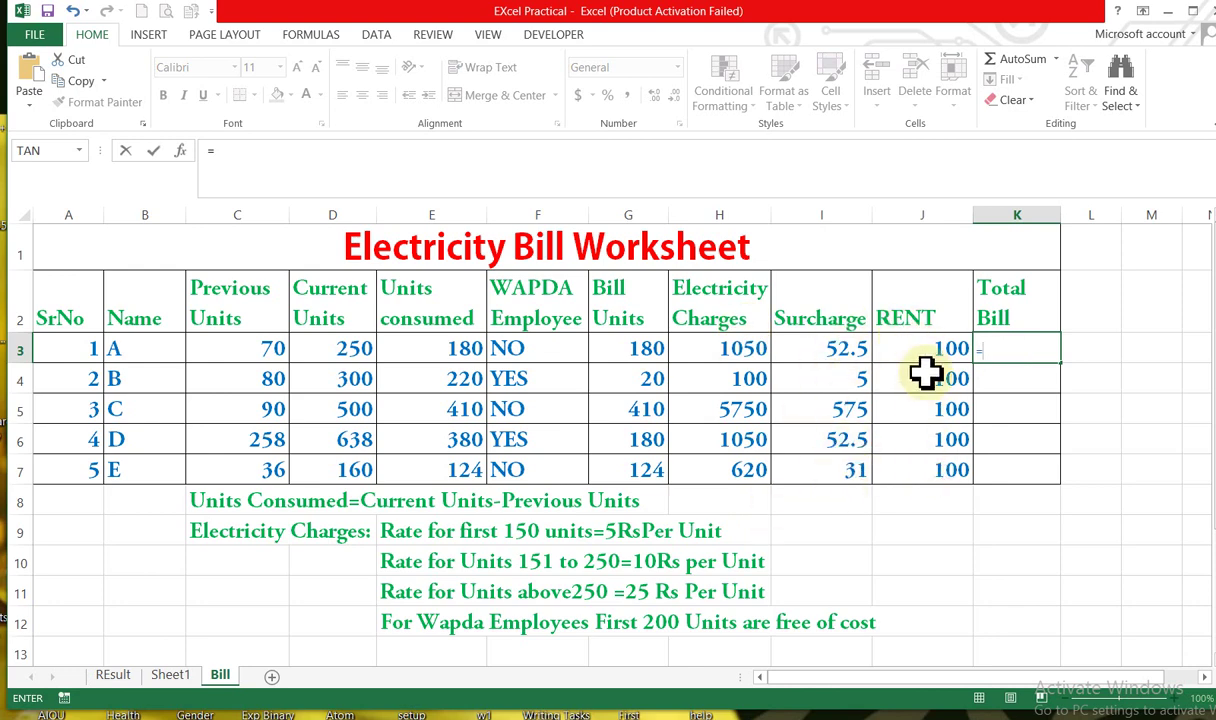
pyautogui.click(745, 352)
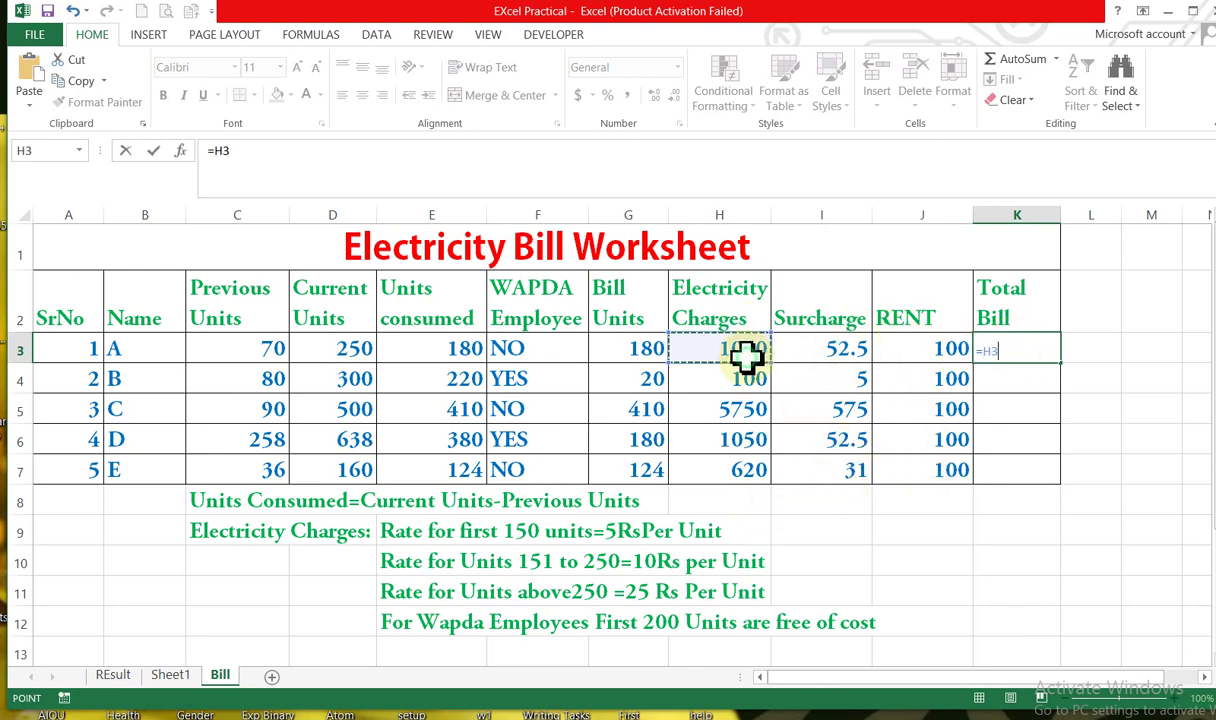
pyautogui.write('+')
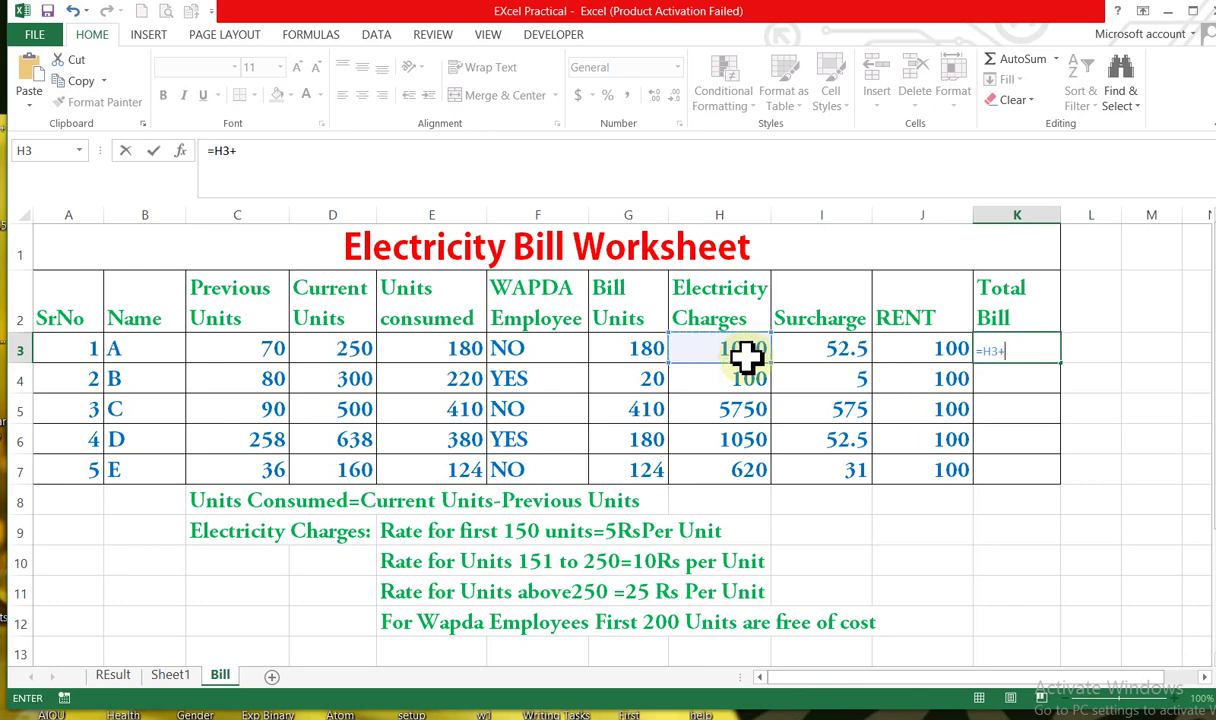
pyautogui.click(845, 349)
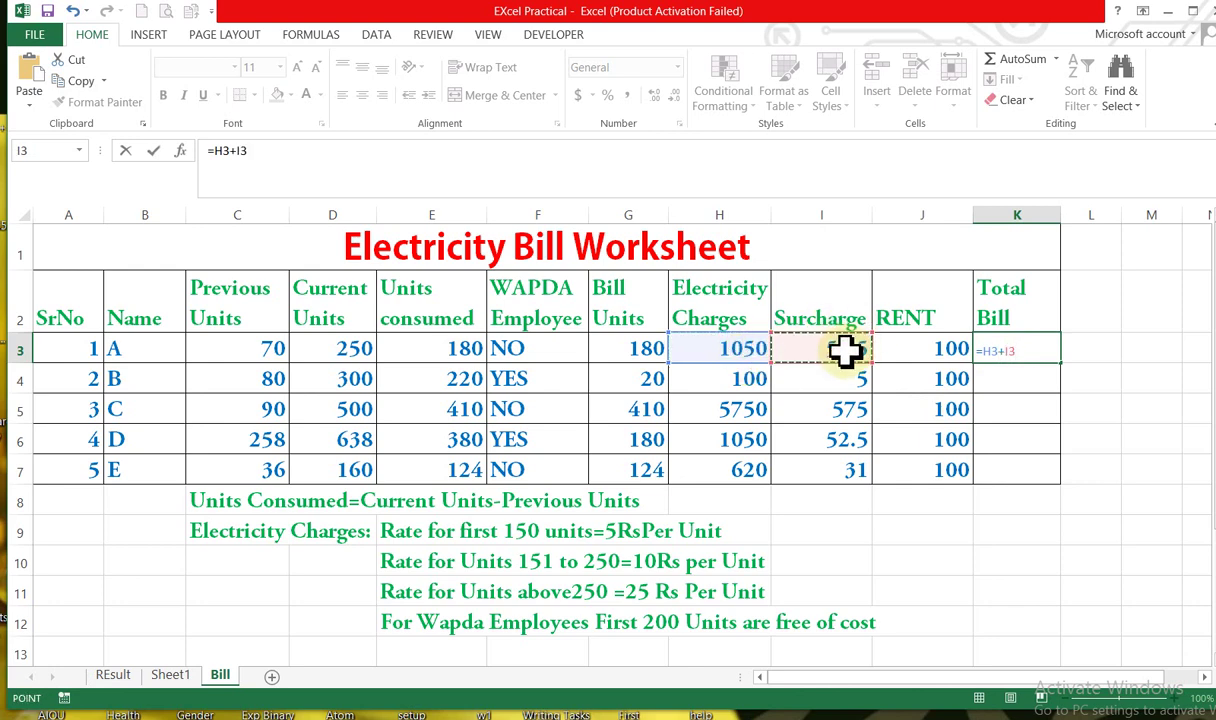
pyautogui.write('+')
pyautogui.click(922, 355)
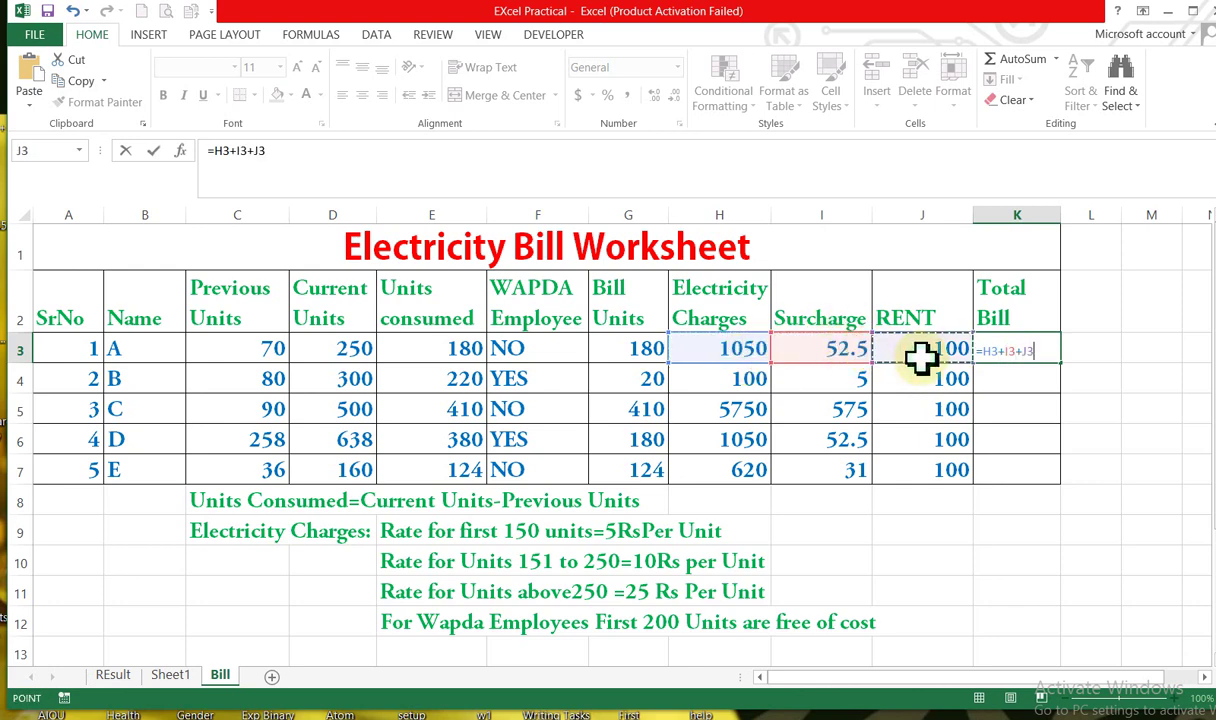
pyautogui.press('Return')
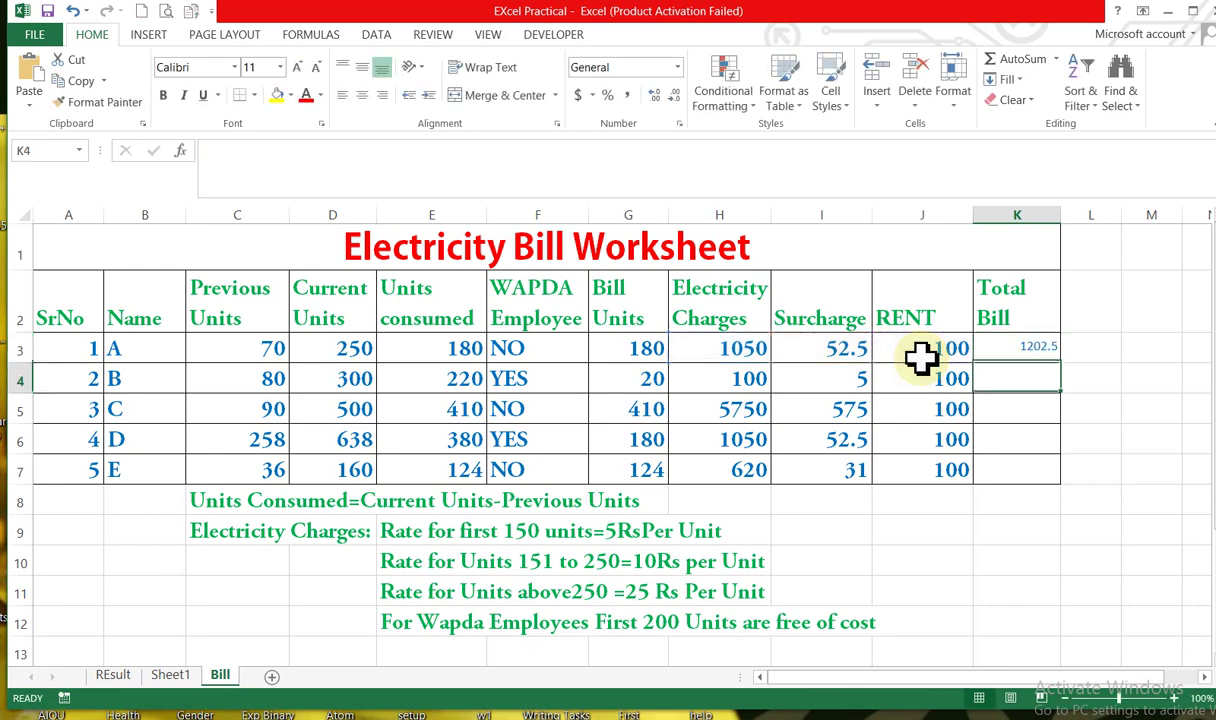
pyautogui.click(1033, 345)
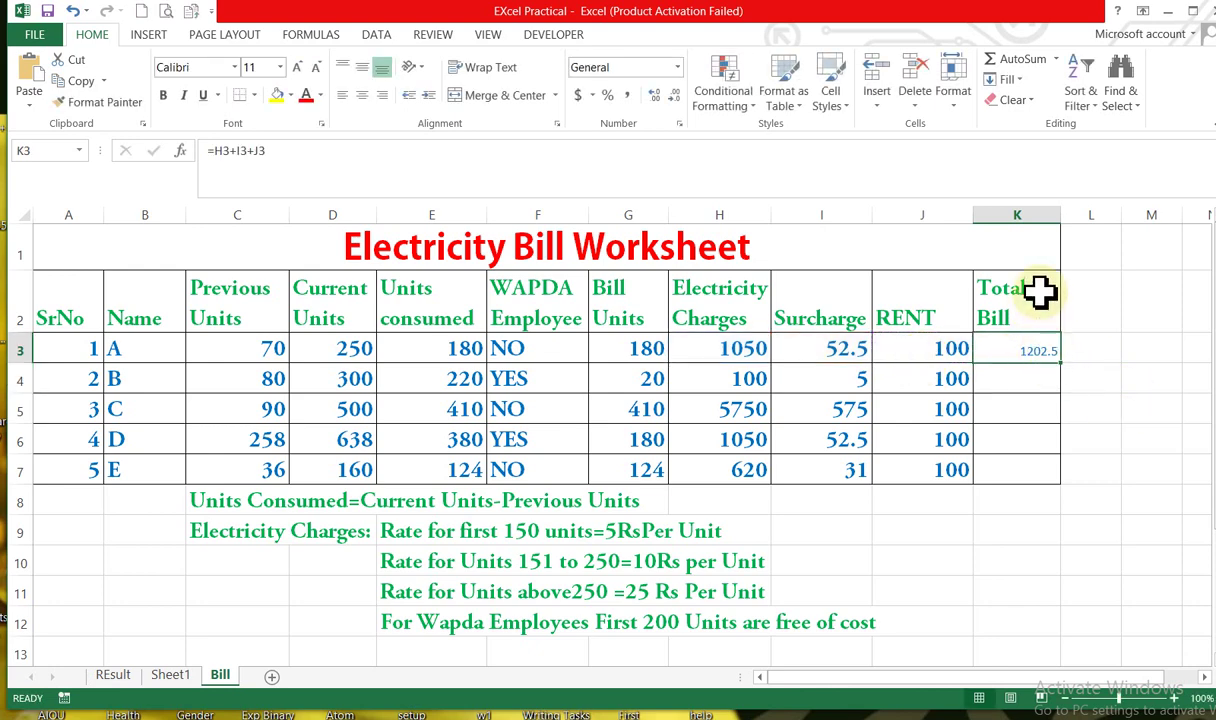
# Fill the Total Bill formula from K3 down through K7 and format those cells with font size 20 and yellow fill
pyautogui.moveTo(1061, 363); pyautogui.dragTo(1060, 480)
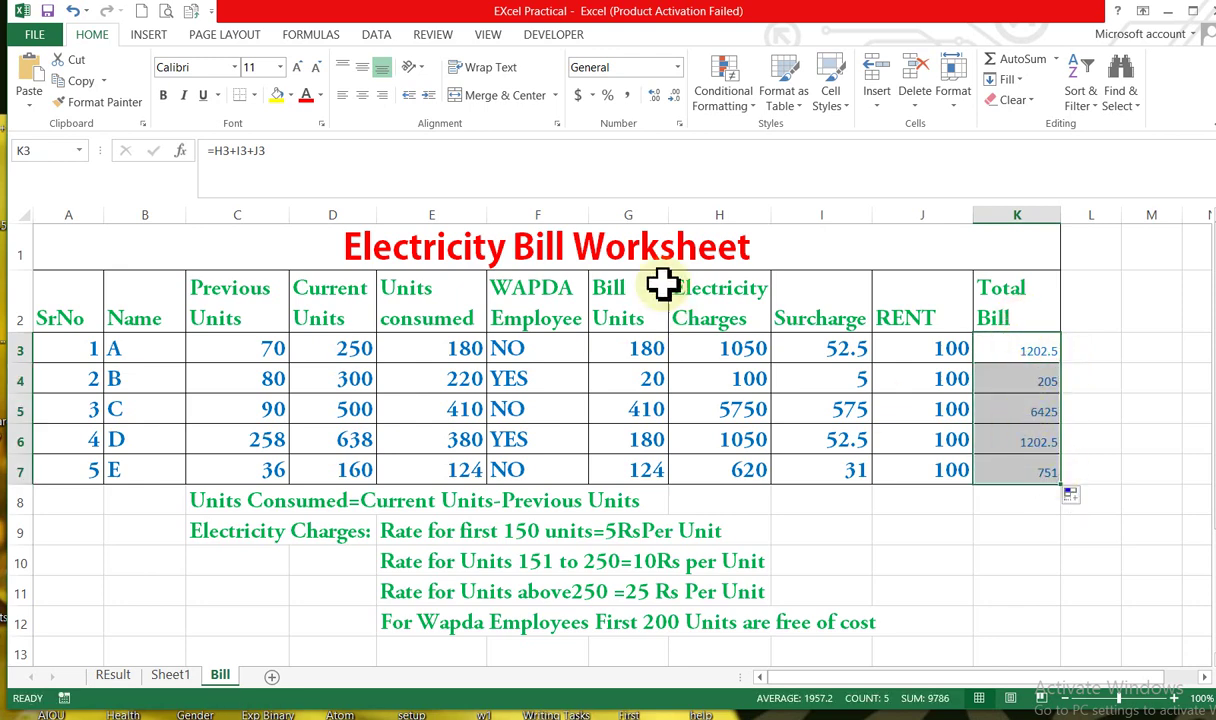
pyautogui.click(280, 67)
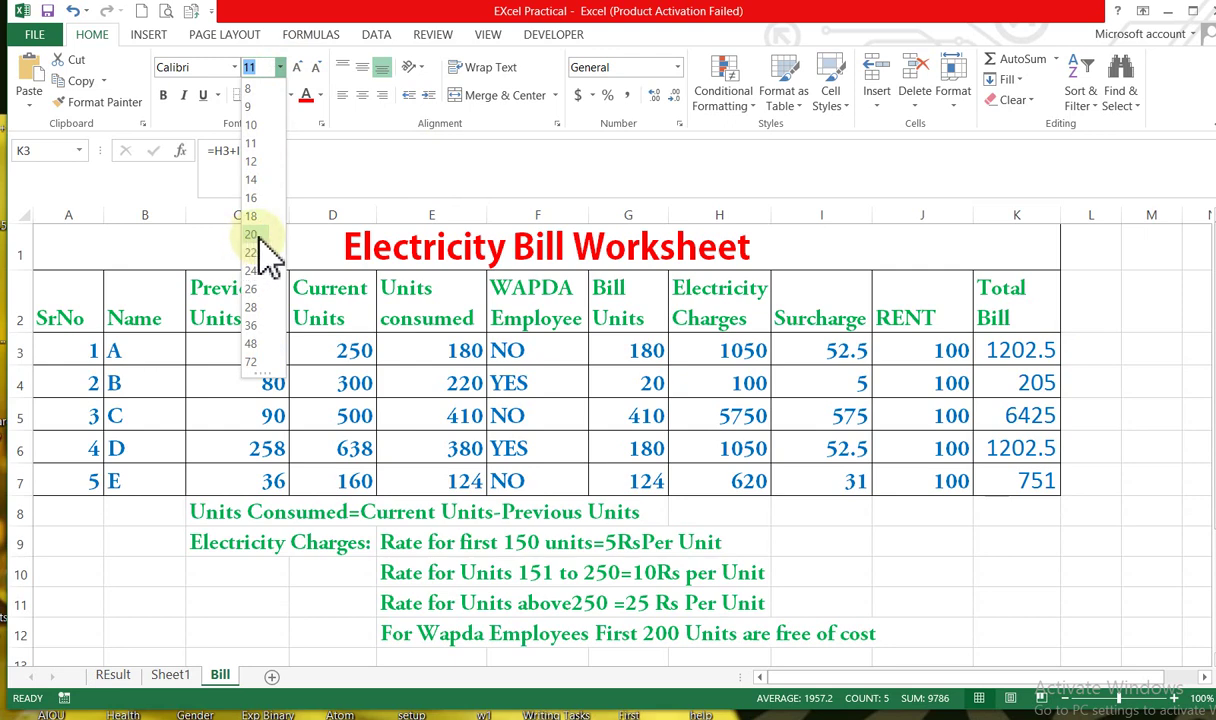
pyautogui.click(258, 235)
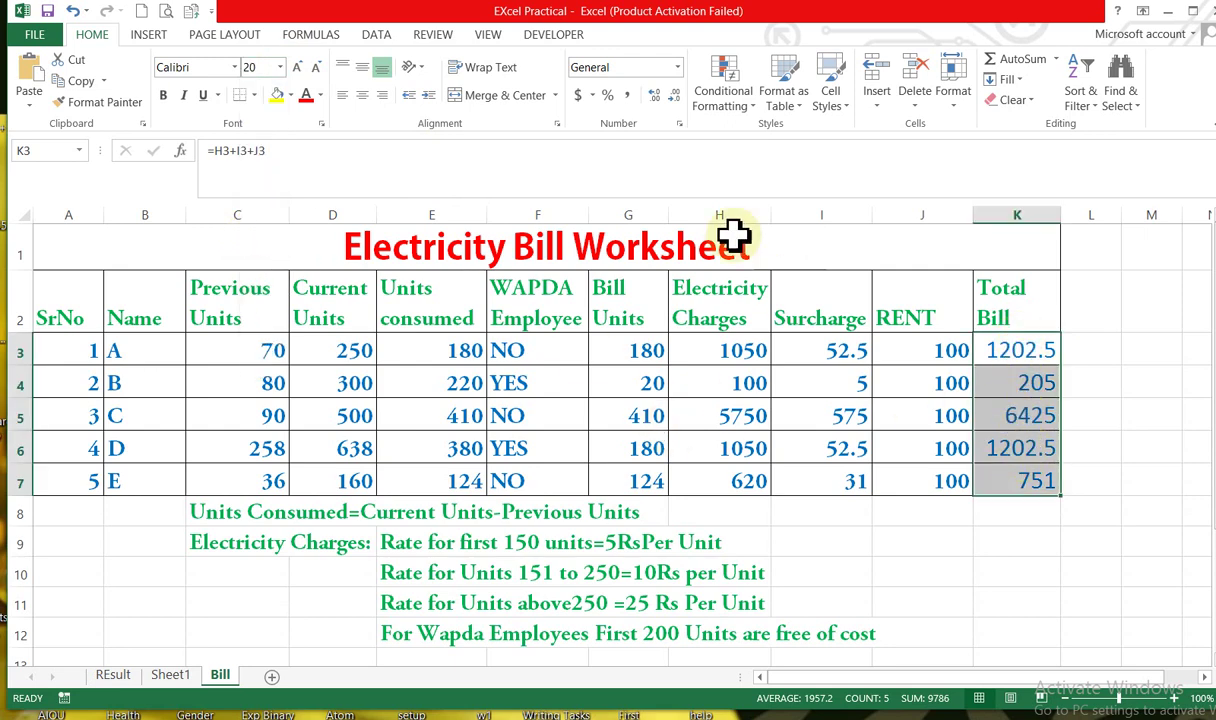
pyautogui.click(277, 95)
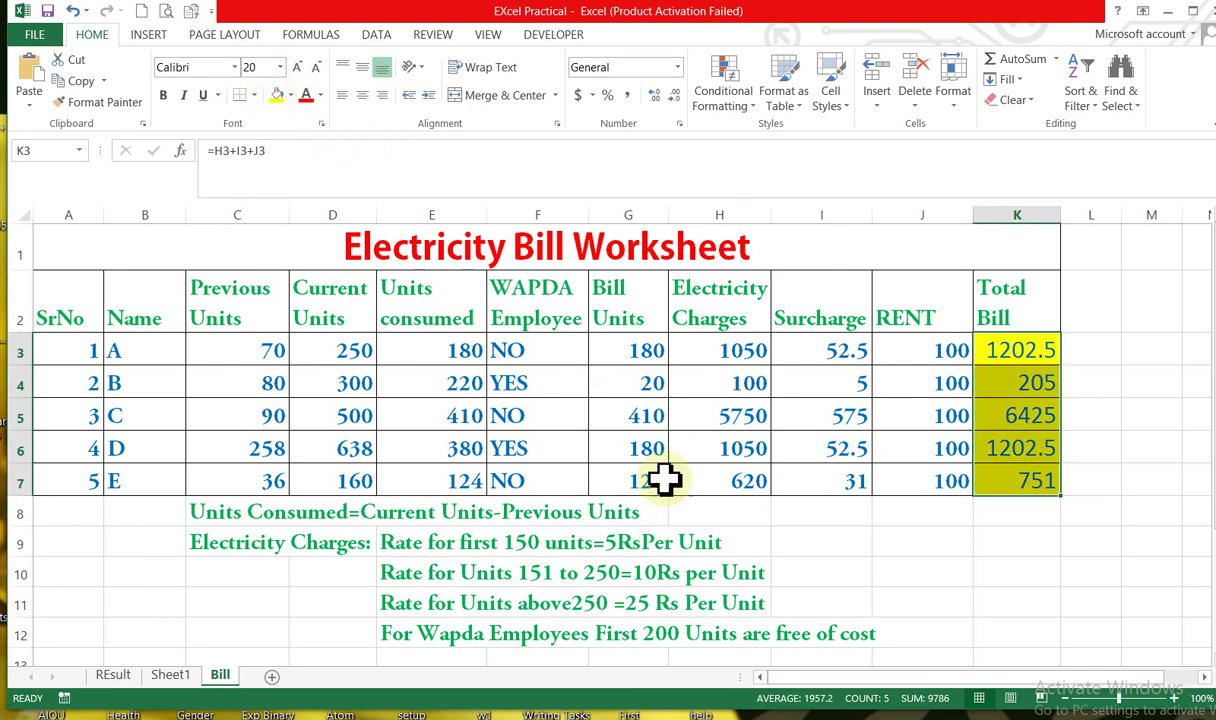
pyautogui.click(1023, 594)
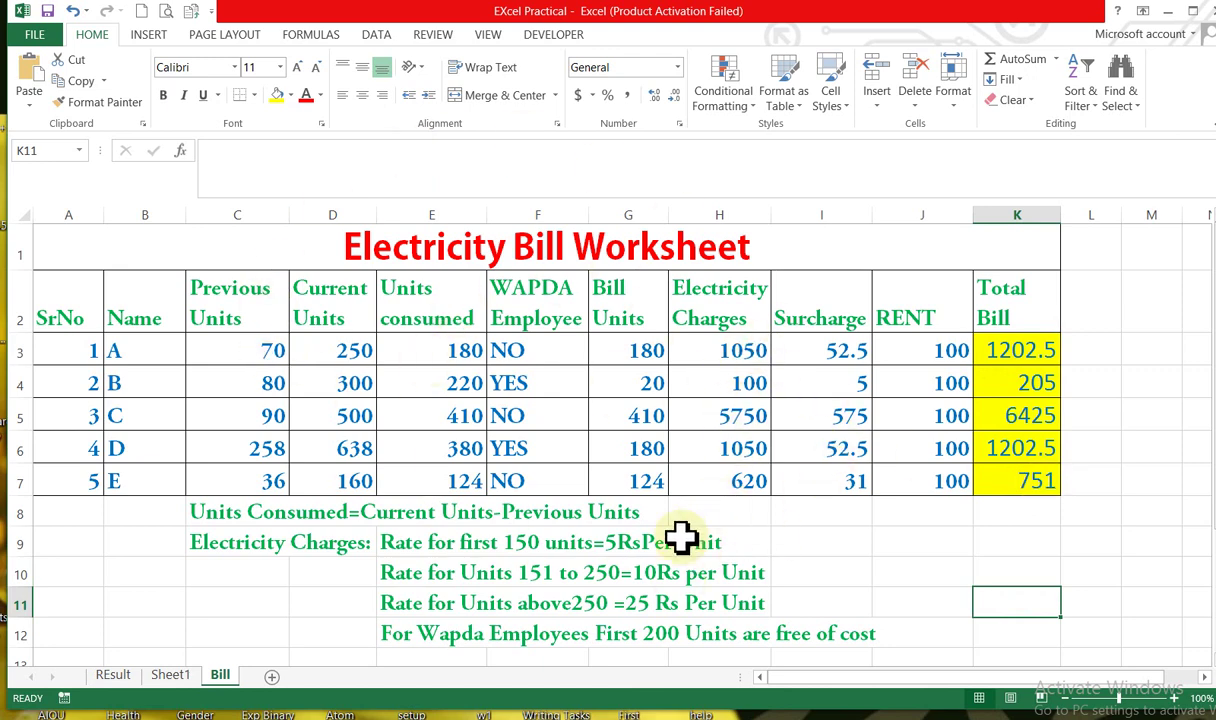
# Save the workbook to the Desktop as an Excel Workbook named 123456
pyautogui.click(36, 38)
pyautogui.click(70, 208)
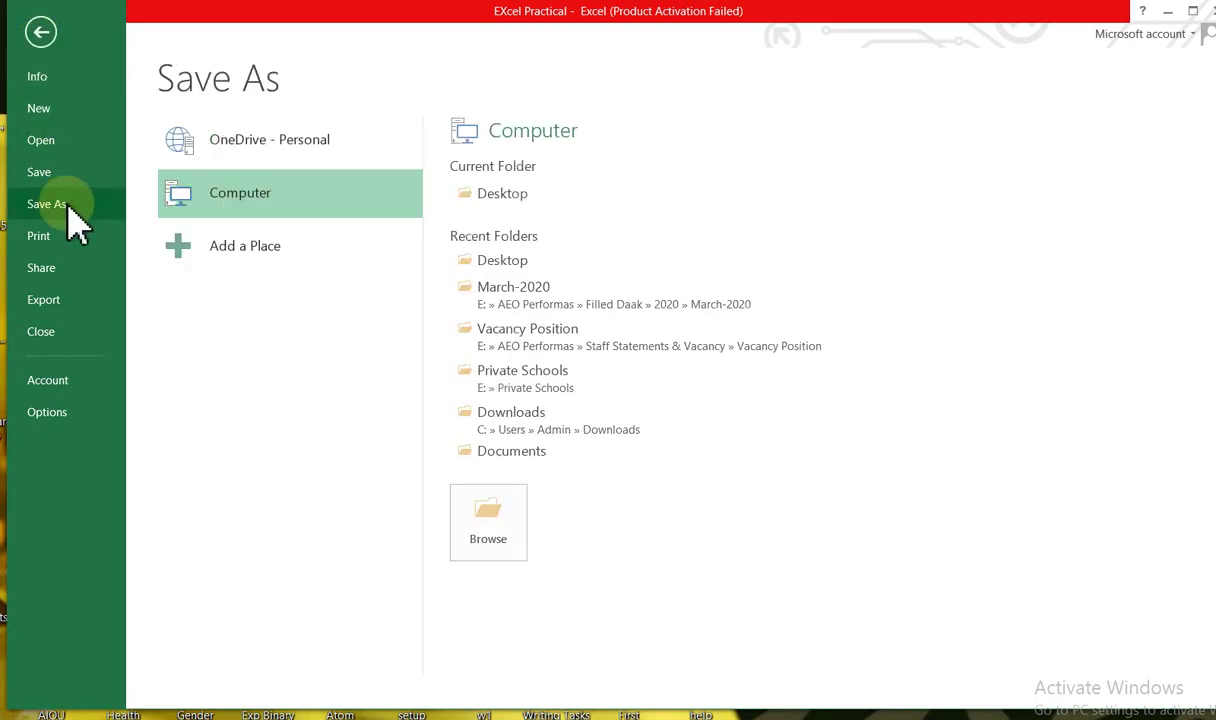
pyautogui.click(511, 194)
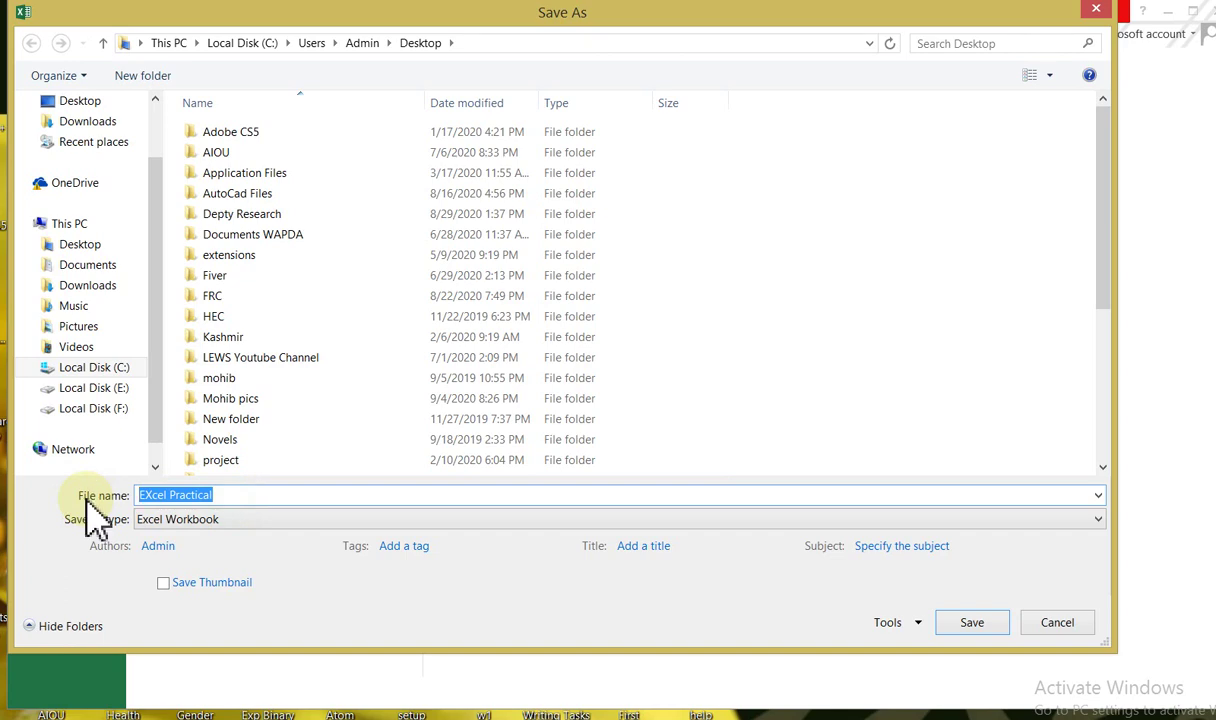
pyautogui.write('123456')
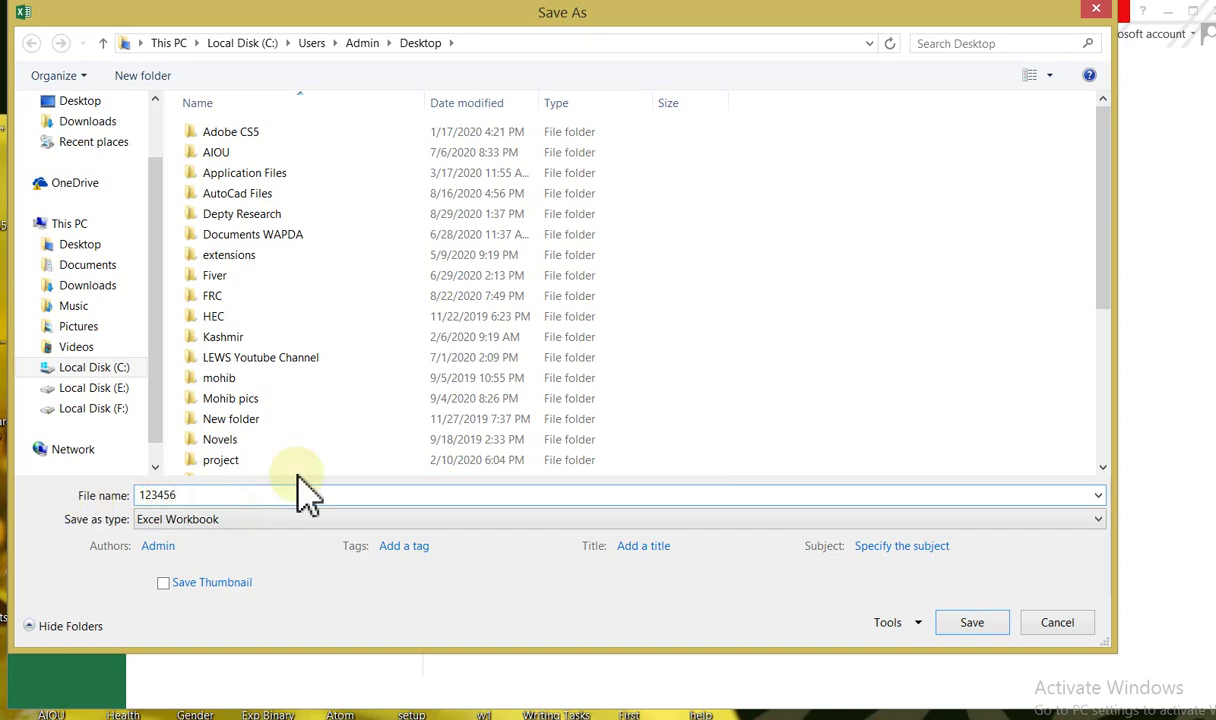
pyautogui.click(980, 620)
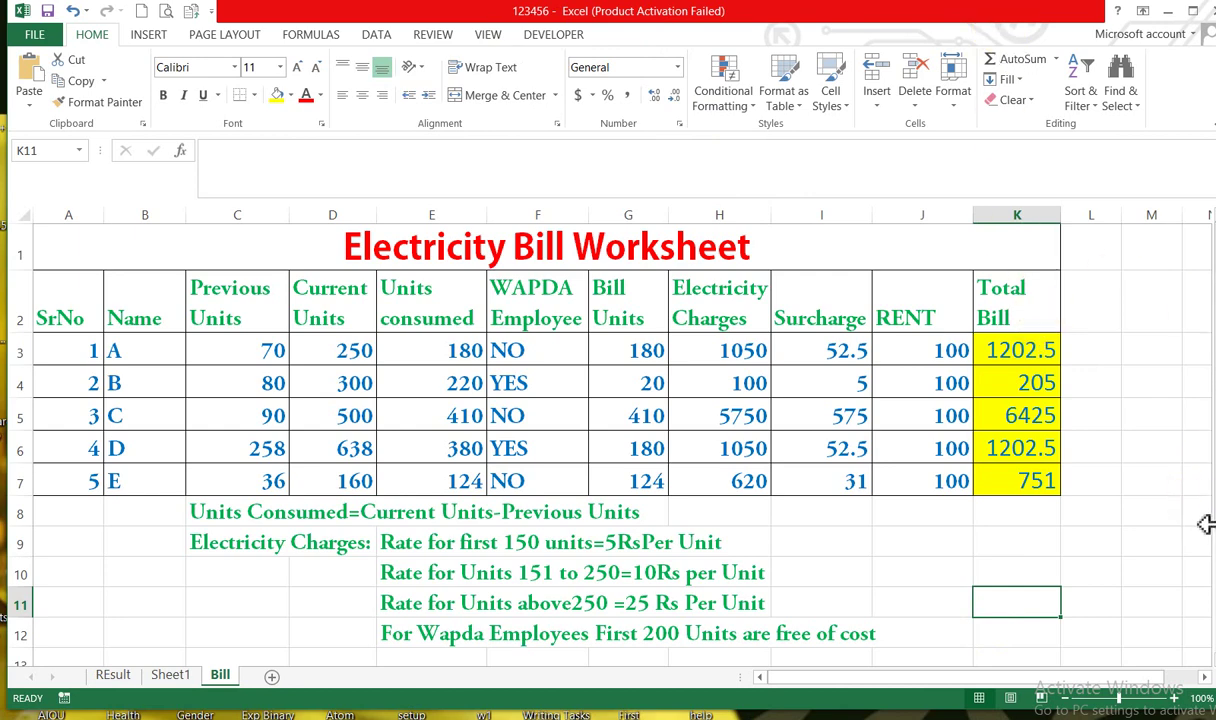
# Review the formulas in H4 and G6, the WAPDA Employee entry in F4, and the rate and surcharge rules below the table
pyautogui.moveTo(1214, 519)
pyautogui.mouseDown()
pyautogui.moveTo(1214, 638)
pyautogui.moveTo(1214, 520)
pyautogui.mouseUp()
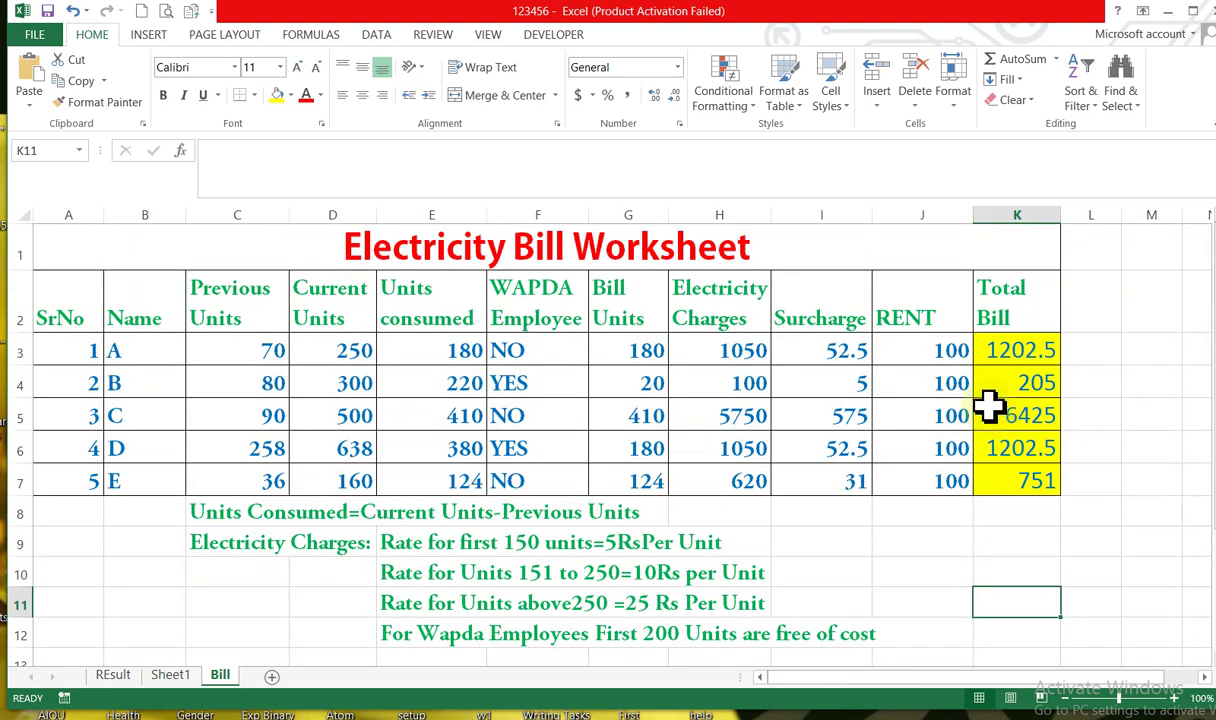
pyautogui.click(711, 374)
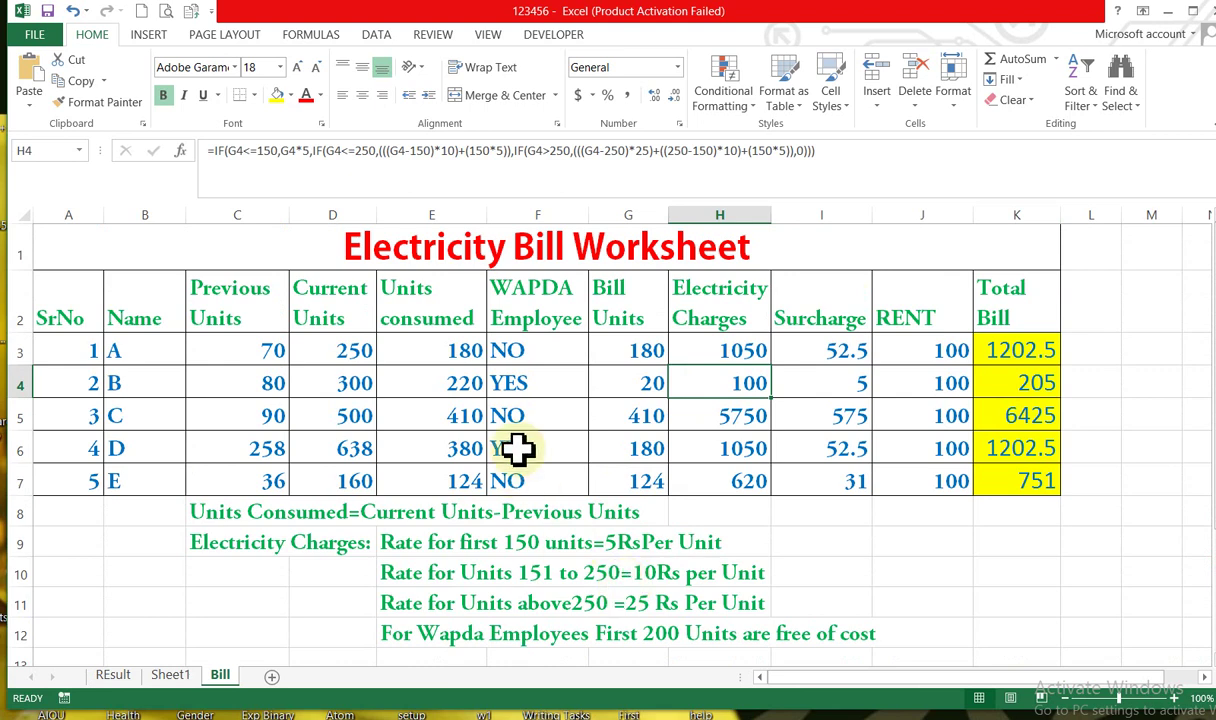
pyautogui.click(636, 451)
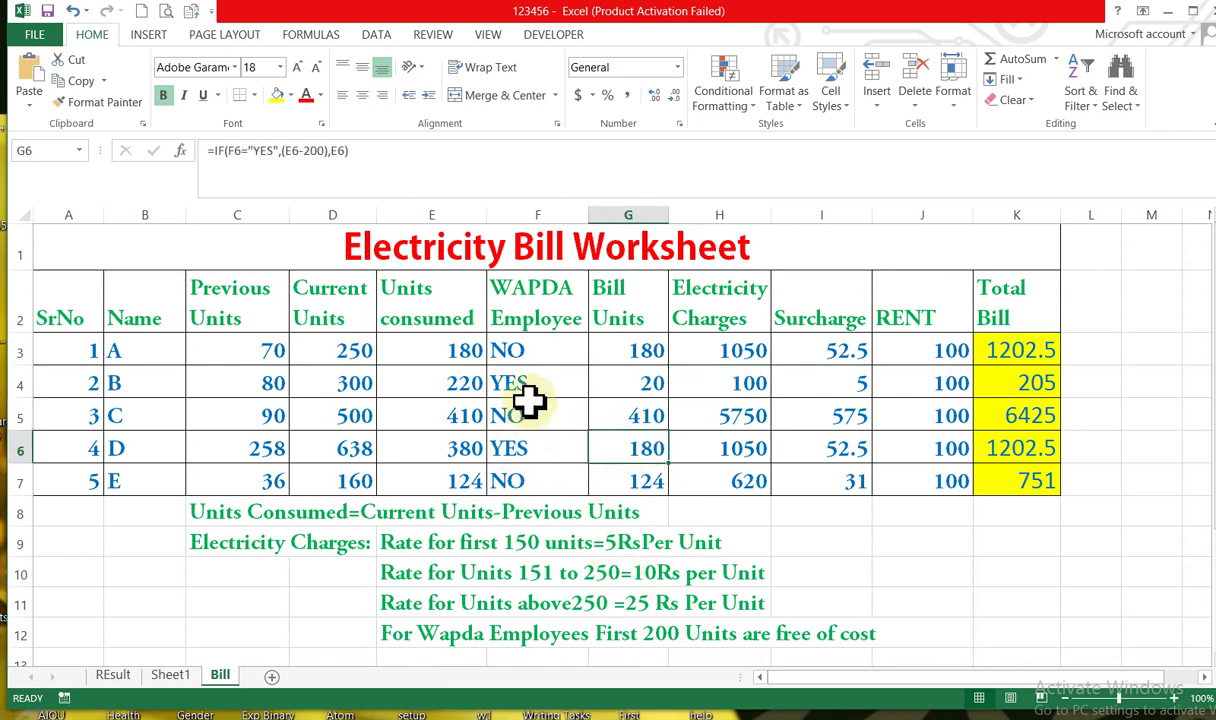
pyautogui.click(440, 381)
pyautogui.click(535, 393)
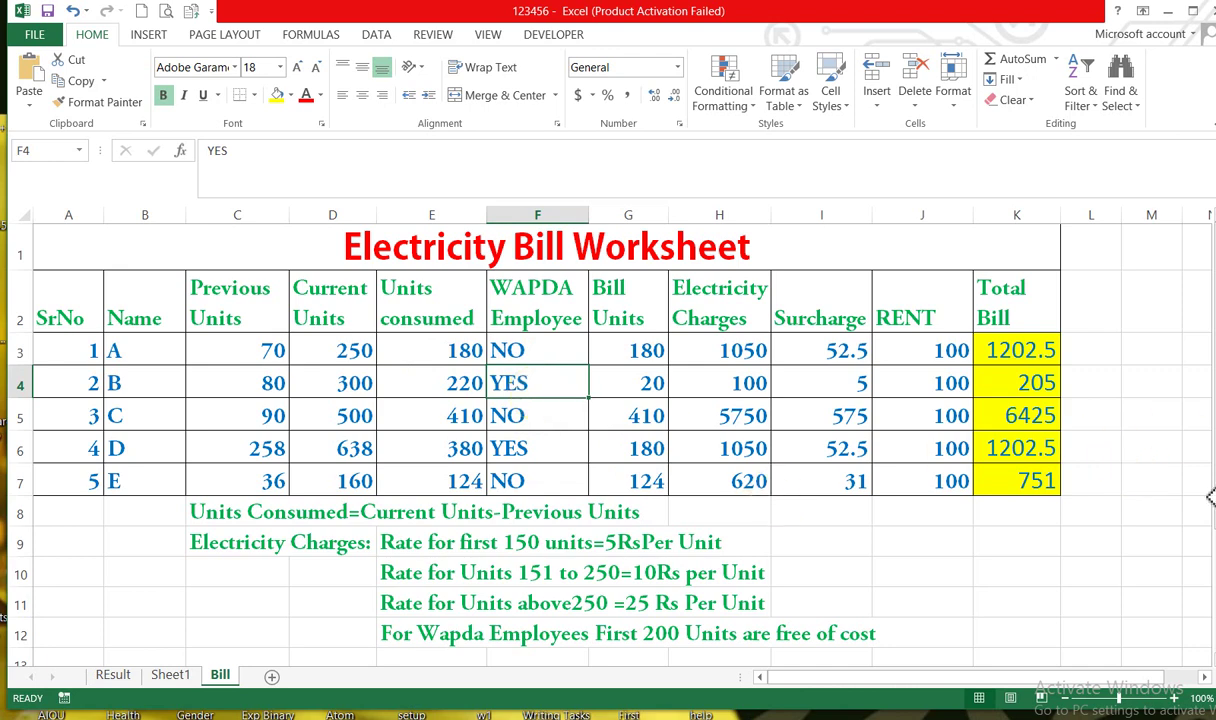
pyautogui.scroll(-2, 600, 430)
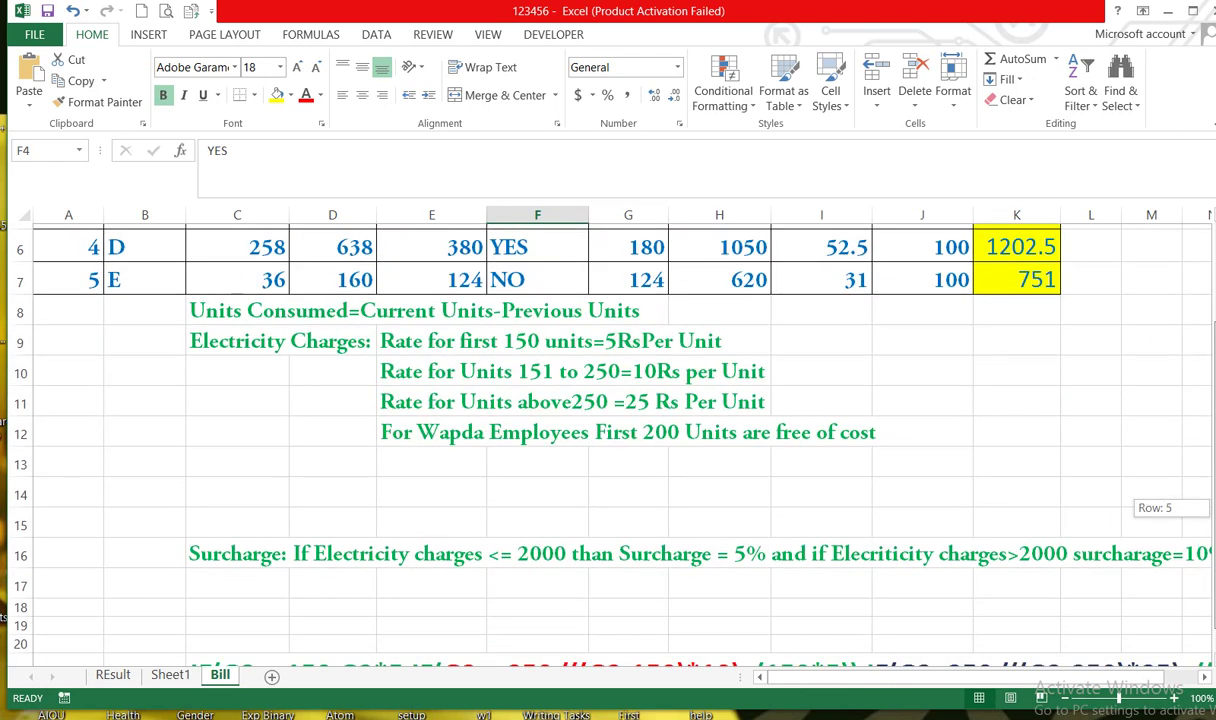
pyautogui.scroll(1, 600, 430)
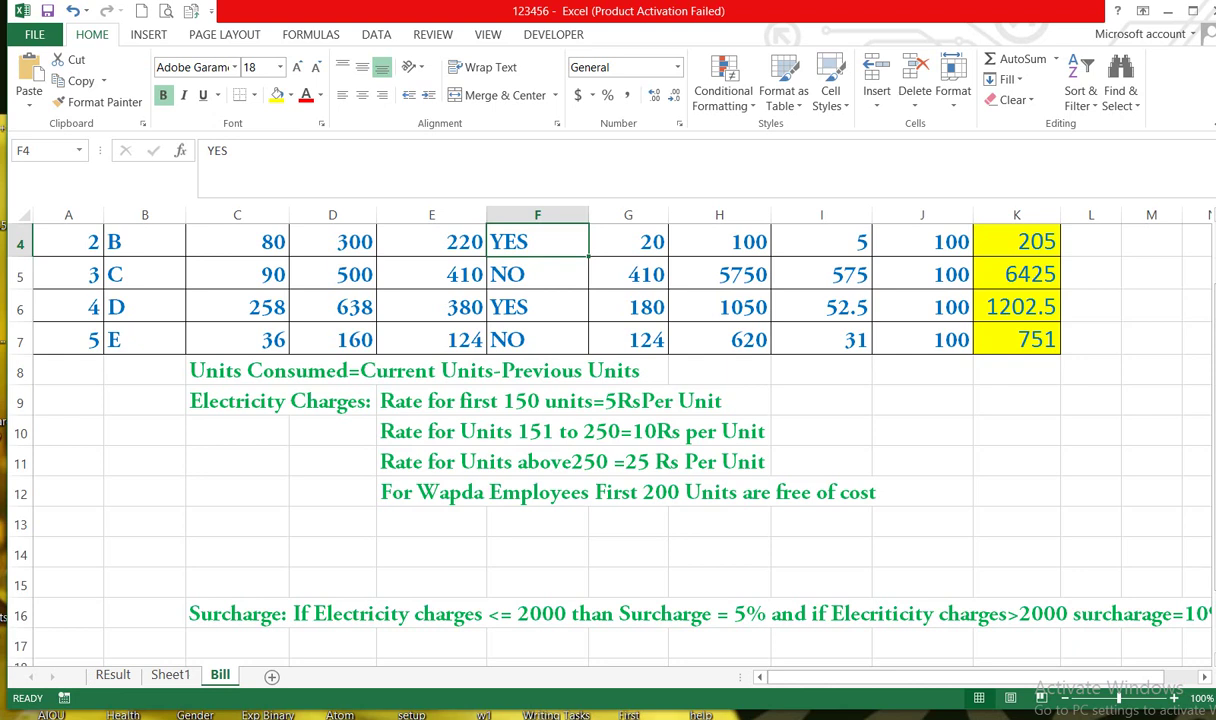
pyautogui.moveTo(1214, 579); pyautogui.dragTo(1214, 641)
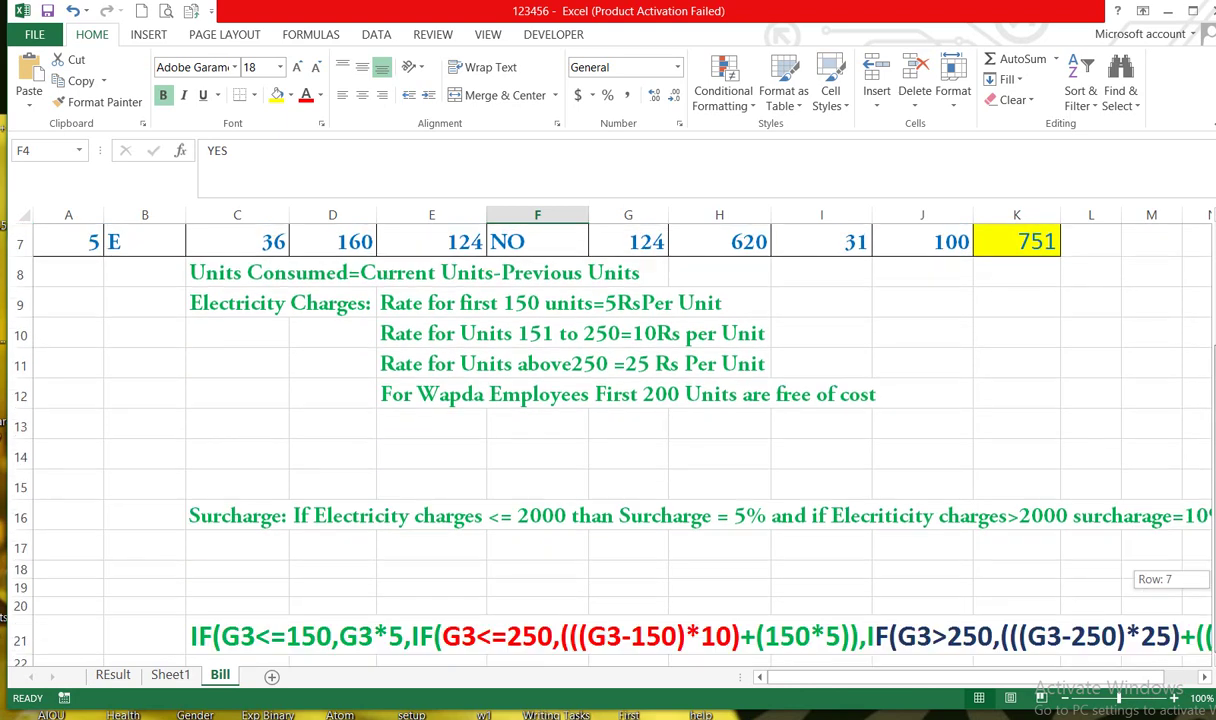
pyautogui.moveTo(1214, 583); pyautogui.dragTo(1214, 575)
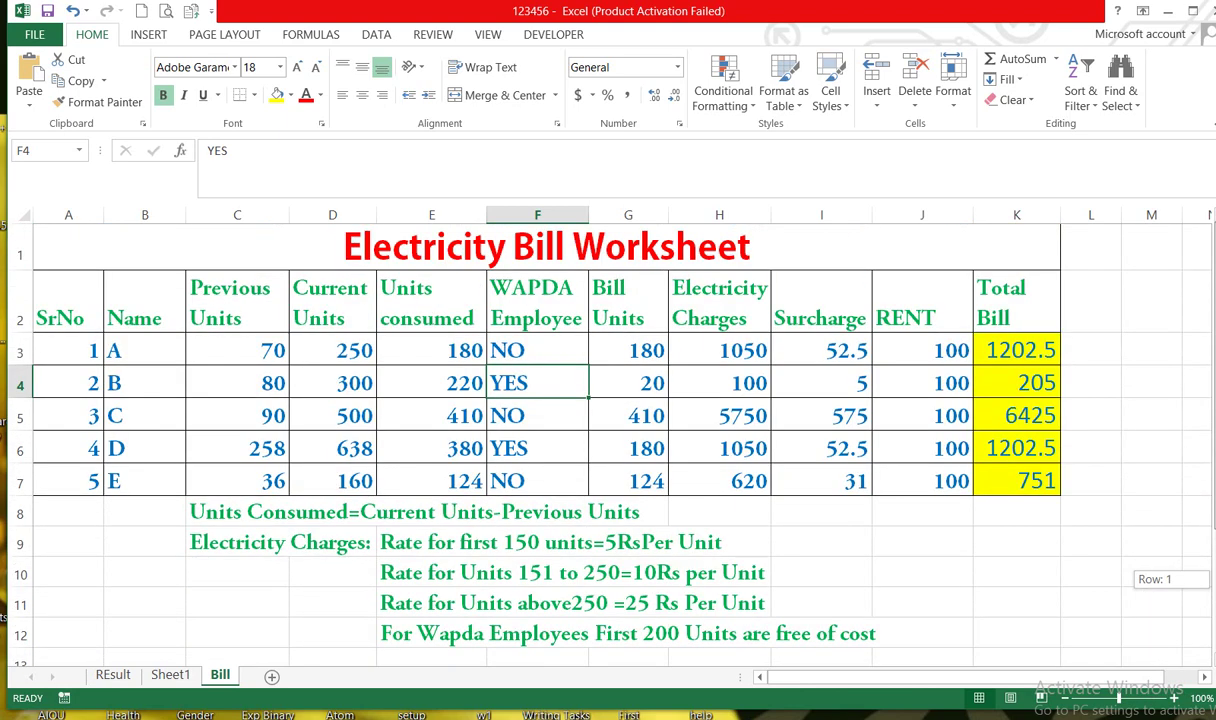